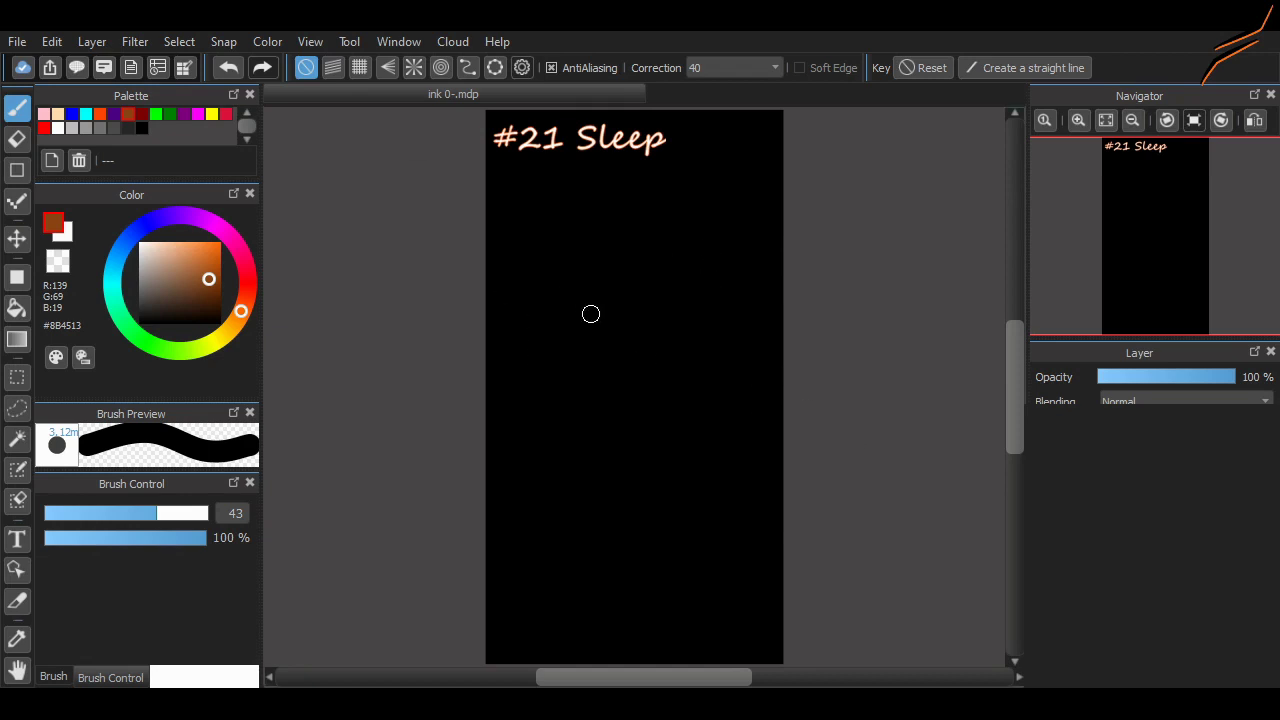
Choose the Pen sharp 2 big brush and set the drawing color to bright green (#00FF00)
{"action": "left_click_drag", "start_coordinate": [573, 318], "coordinate": [711, 469]}
{"action": "left_click", "coordinate": [53, 677]}
{"action": "left_click", "coordinate": [90, 547]}
{"action": "key", "text": "ctrl+z"}
{"action": "mouse_move", "coordinate": [568, 345]}
{"action": "left_mouse_down"}
{"action": "mouse_move", "coordinate": [626, 446]}
{"action": "mouse_move", "coordinate": [715, 301]}
{"action": "left_mouse_up"}
{"action": "left_click", "coordinate": [156, 114]}
{"action": "key", "text": "ctrl+z"}
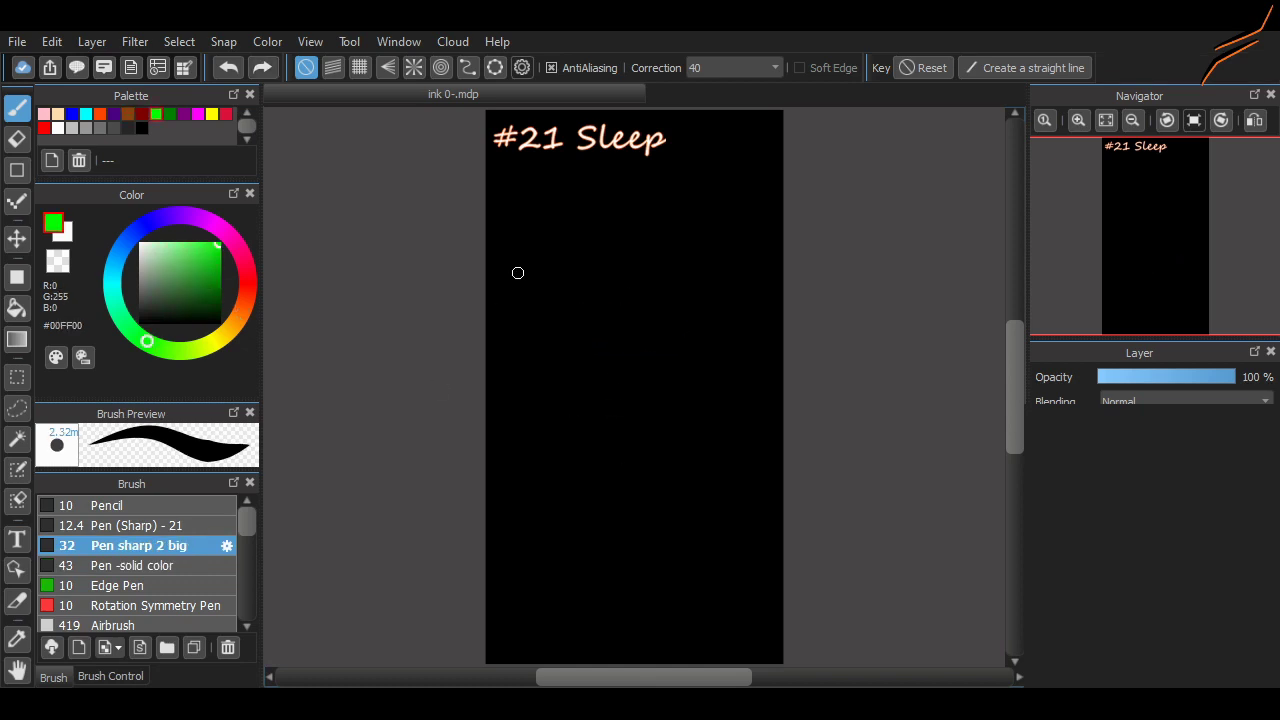
Draw a small green question-mark-like squiggle beside the "#21 Sleep" title
{"action": "left_click_drag", "start_coordinate": [651, 369], "coordinate": [715, 354]}
{"action": "key", "text": "ctrl+z"}
{"action": "left_click_drag", "start_coordinate": [688, 122], "coordinate": [710, 149]}
{"action": "left_click_drag", "start_coordinate": [1014, 394], "coordinate": [1014, 397]}
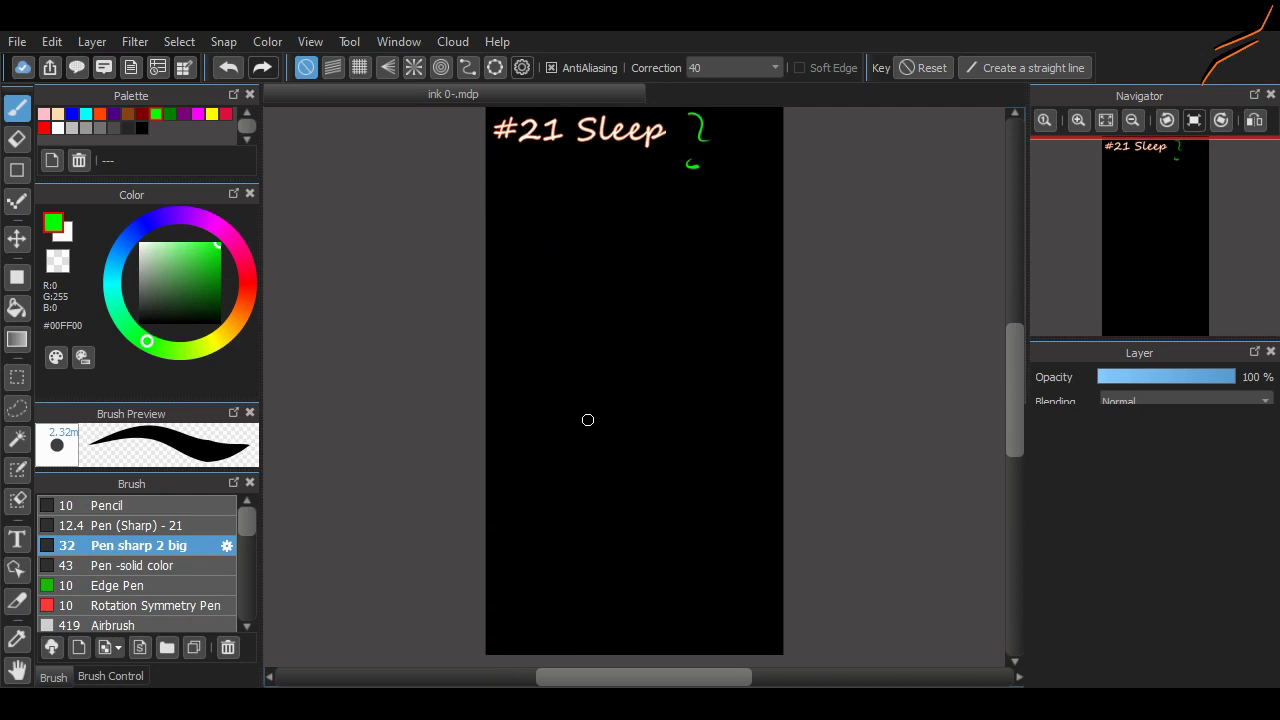
Draw the right half of a coffin as a closed green polygon using the Pen (Sharp) - 21 brush
{"action": "left_click", "coordinate": [150, 605]}
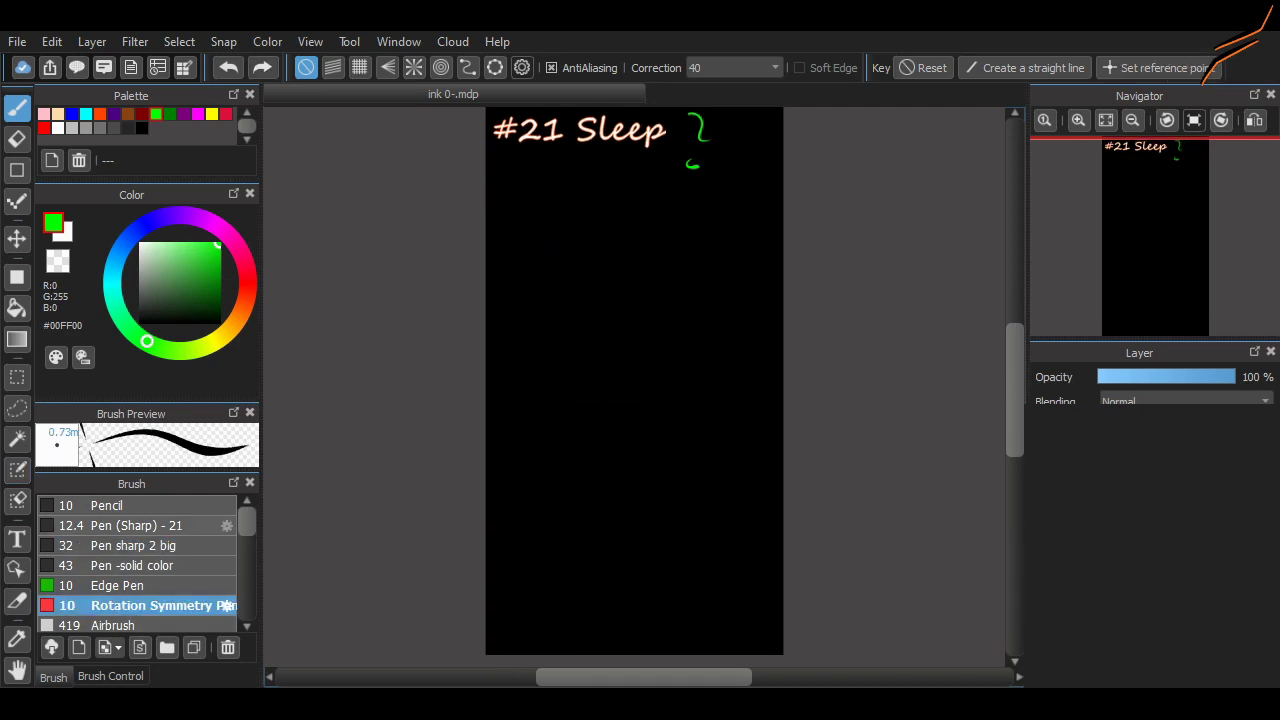
{"action": "left_click", "coordinate": [137, 525]}
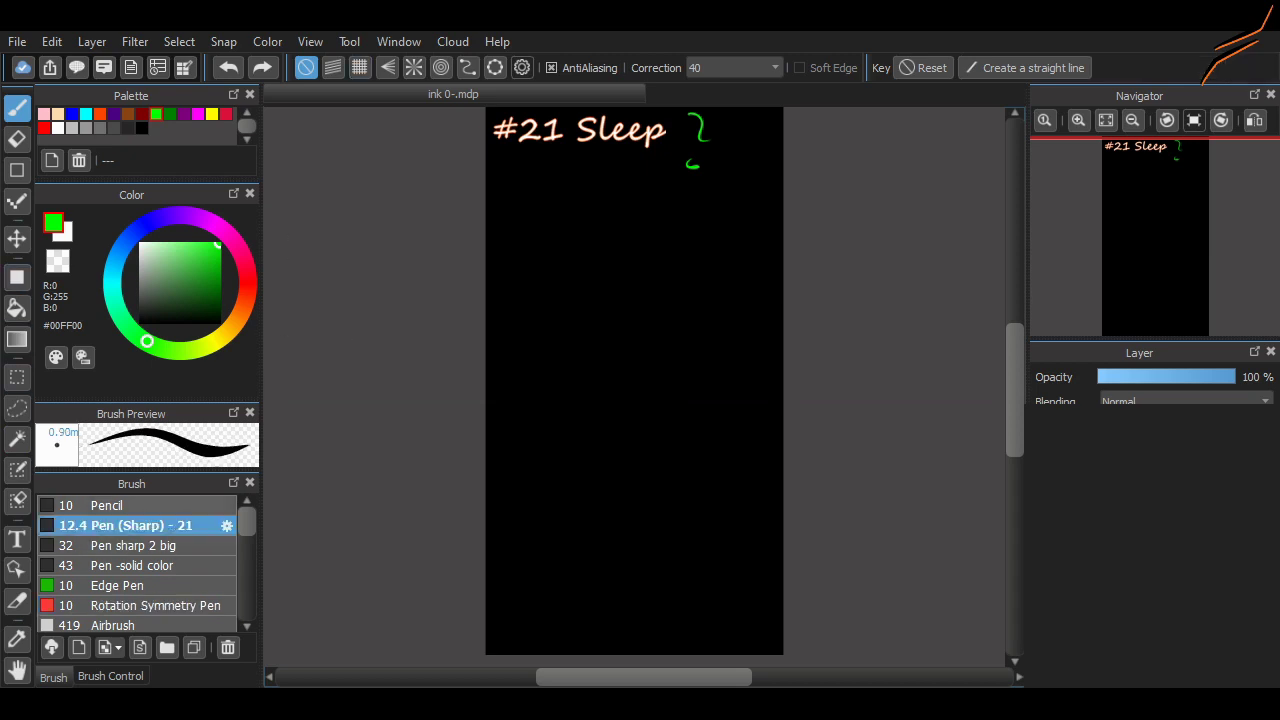
{"action": "left_click", "coordinate": [17, 170]}
{"action": "left_click", "coordinate": [441, 68]}
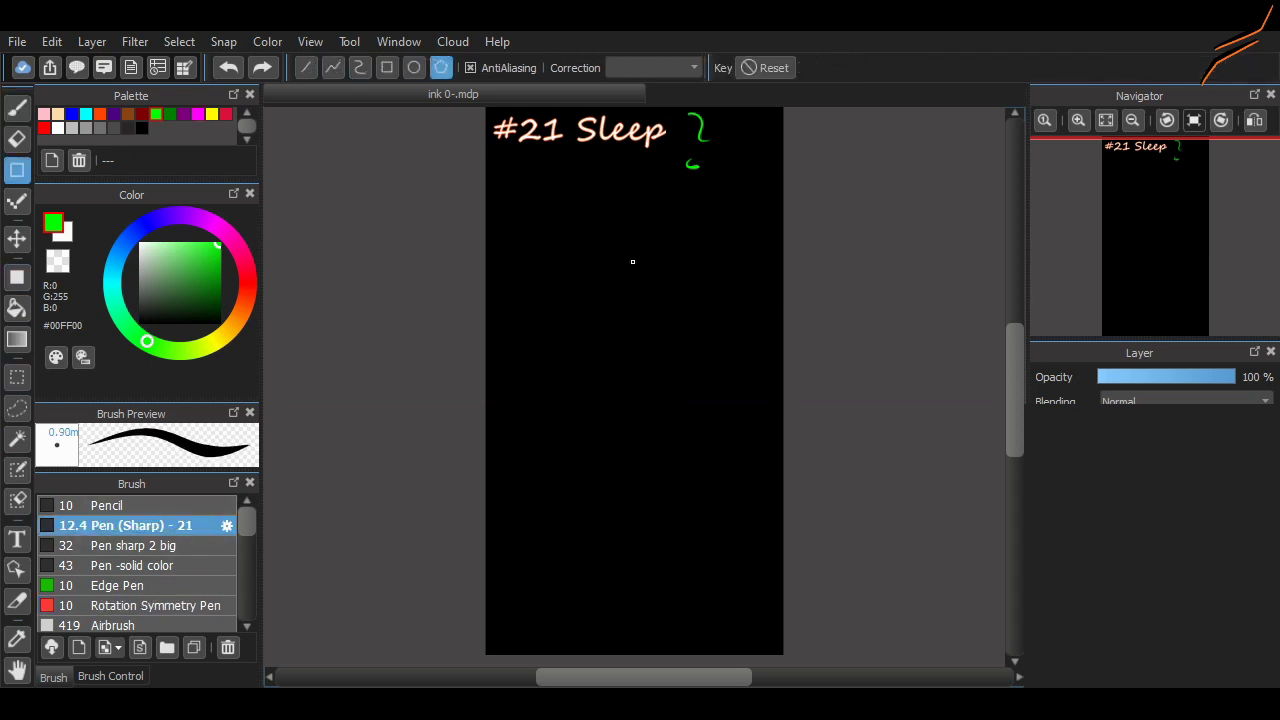
{"action": "left_click", "coordinate": [634, 238]}
{"action": "left_click", "coordinate": [727, 327]}
{"action": "left_click", "coordinate": [698, 602]}
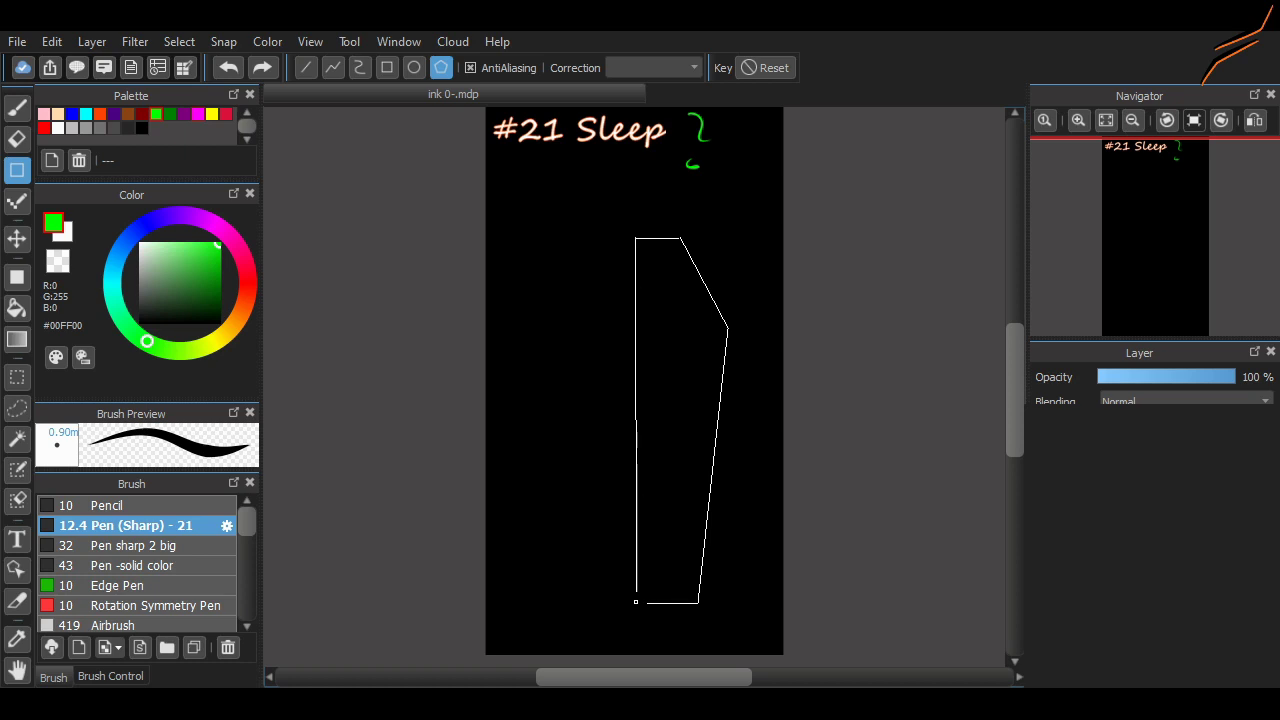
{"action": "double_click", "coordinate": [636, 601]}
Mirror a copy of the half-coffin outline and place it beside the original to complete a symmetrical coffin
{"action": "key", "text": "m"}
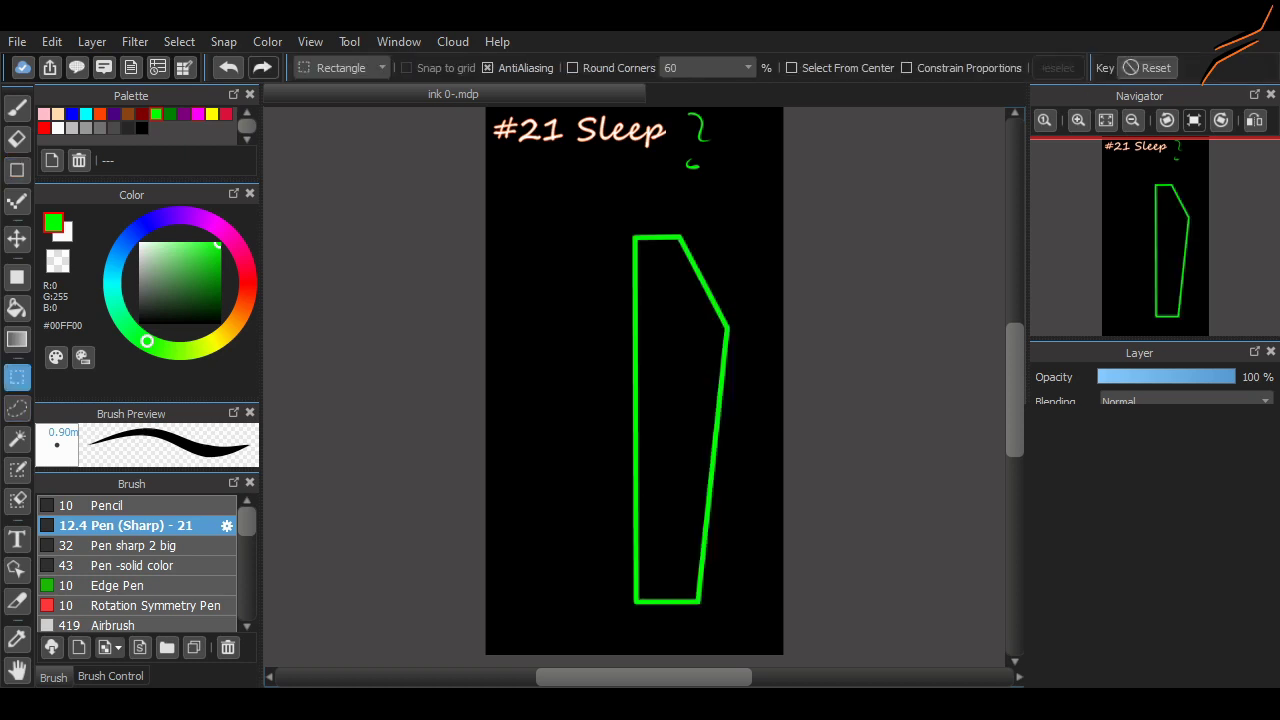
{"action": "left_click", "coordinate": [180, 42]}
{"action": "left_click", "coordinate": [210, 215]}
{"action": "left_click", "coordinate": [628, 636]}
{"action": "scroll", "coordinate": [715, 370], "scroll_direction": "down", "scroll_amount": 1}
{"action": "scroll", "coordinate": [703, 312], "scroll_direction": "up", "scroll_amount": 2}
{"action": "left_click_drag", "start_coordinate": [703, 312], "coordinate": [609, 310]}
{"action": "scroll", "coordinate": [662, 358], "scroll_direction": "down", "scroll_amount": 2}
{"action": "scroll", "coordinate": [662, 358], "scroll_direction": "up", "scroll_amount": 1}
{"action": "key", "text": "Return"}
{"action": "left_click_drag", "start_coordinate": [662, 358], "coordinate": [638, 341]}
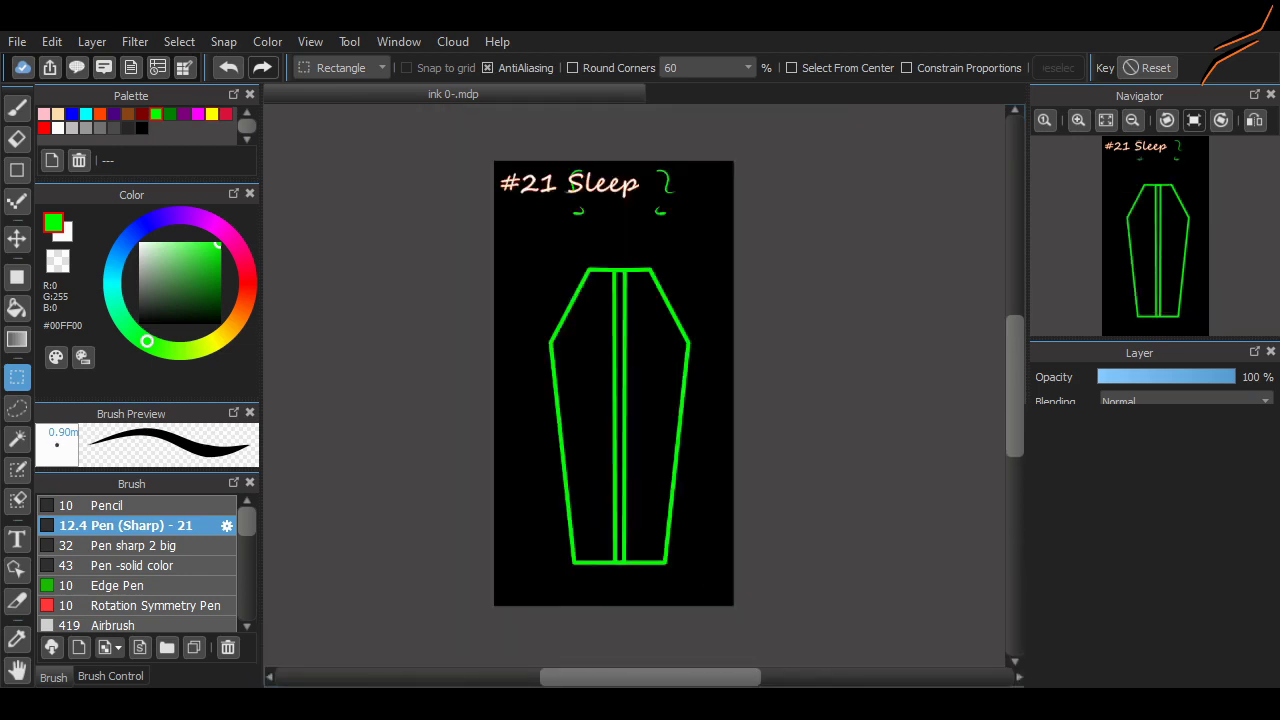
Sketch a thin cyan (#00FFFF) freehand arc across the upper part of the coffin as the figure's forehead line
{"action": "scroll", "coordinate": [628, 444], "scroll_direction": "up", "scroll_amount": 2}
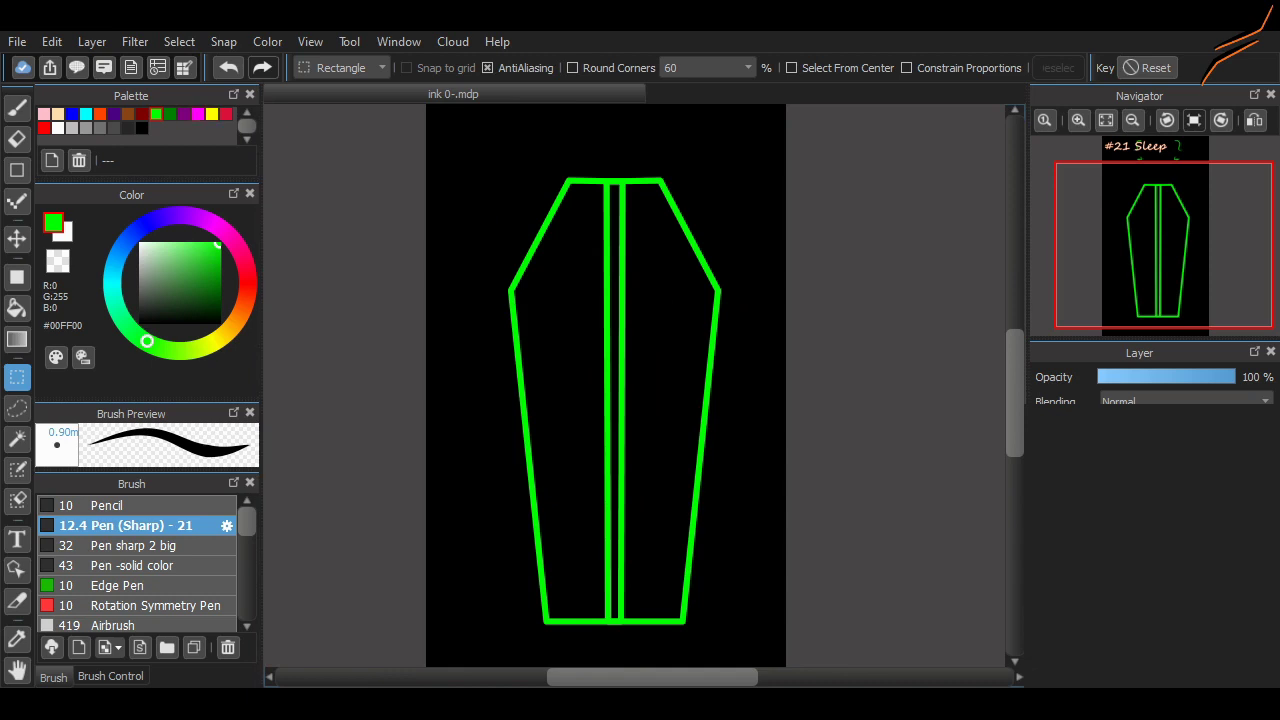
{"action": "scroll", "coordinate": [625, 385], "scroll_direction": "down", "scroll_amount": 1}
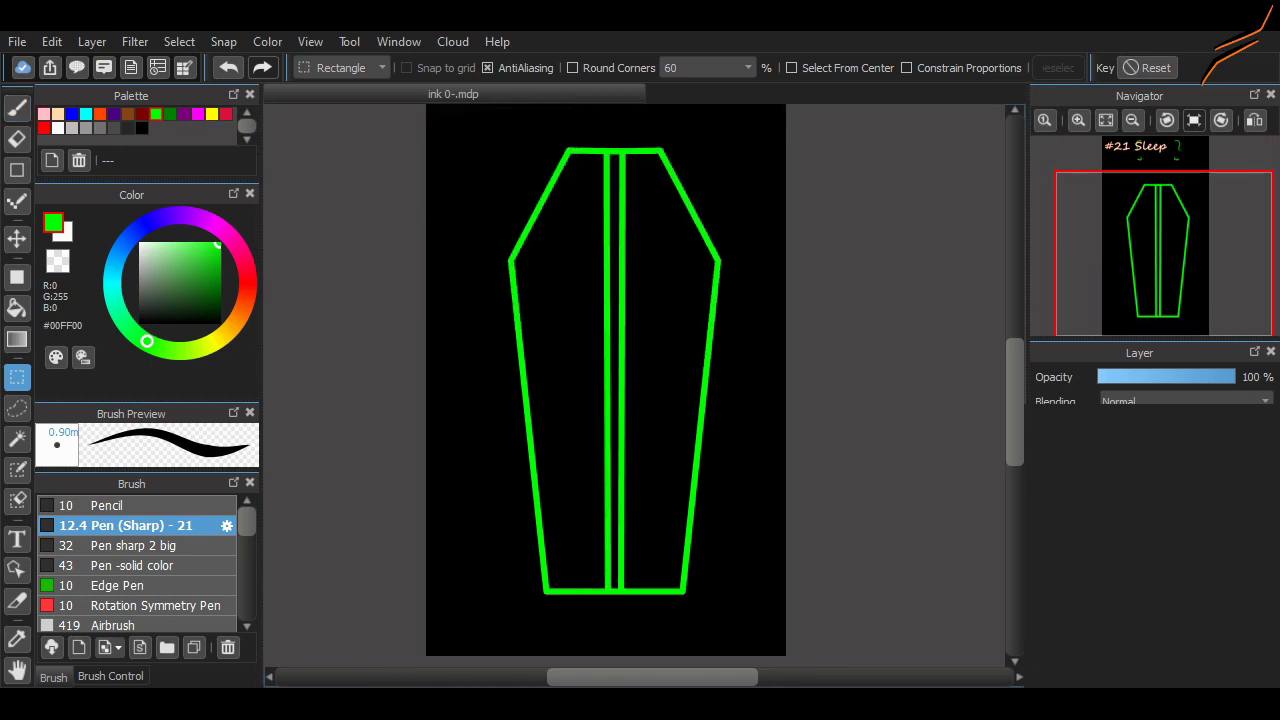
{"action": "key", "text": "b"}
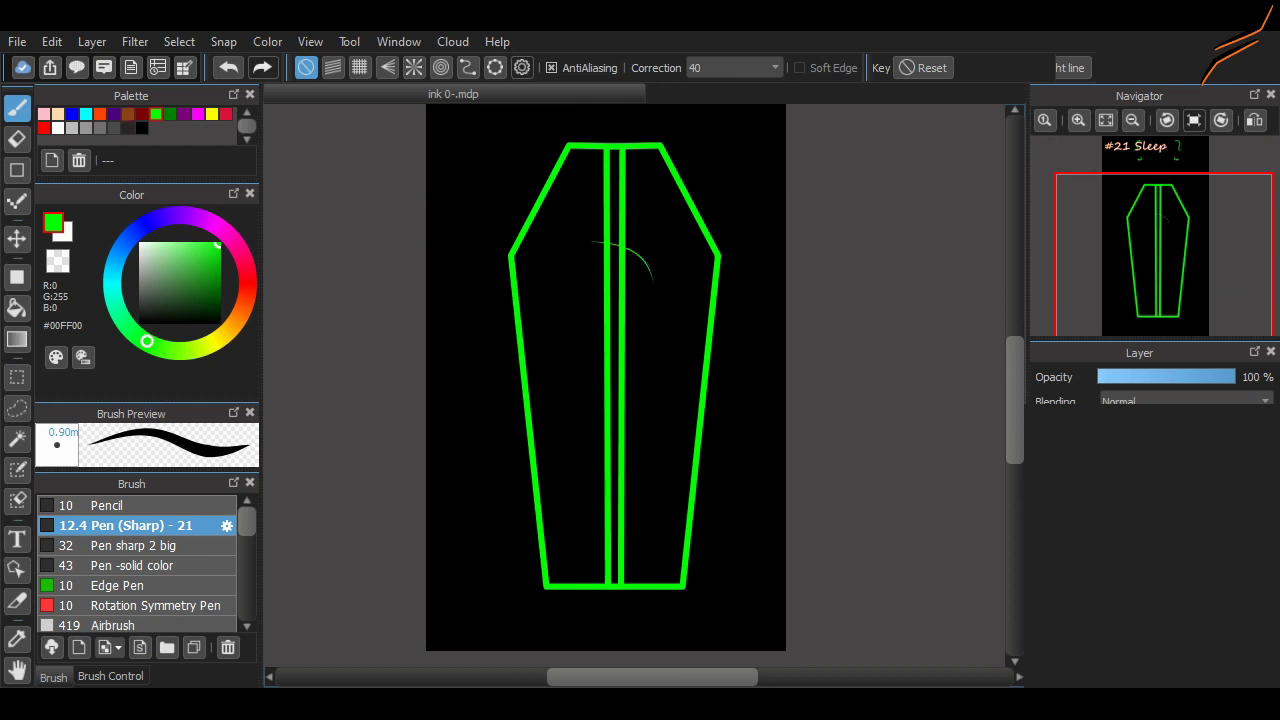
{"action": "left_click", "coordinate": [198, 114]}
{"action": "key", "text": "ctrl+z"}
{"action": "left_click_drag", "start_coordinate": [592, 261], "coordinate": [674, 272]}
{"action": "key", "text": "ctrl+z"}
{"action": "scroll", "coordinate": [674, 272], "scroll_direction": "up", "scroll_amount": 3}
{"action": "left_click", "coordinate": [1078, 120]}
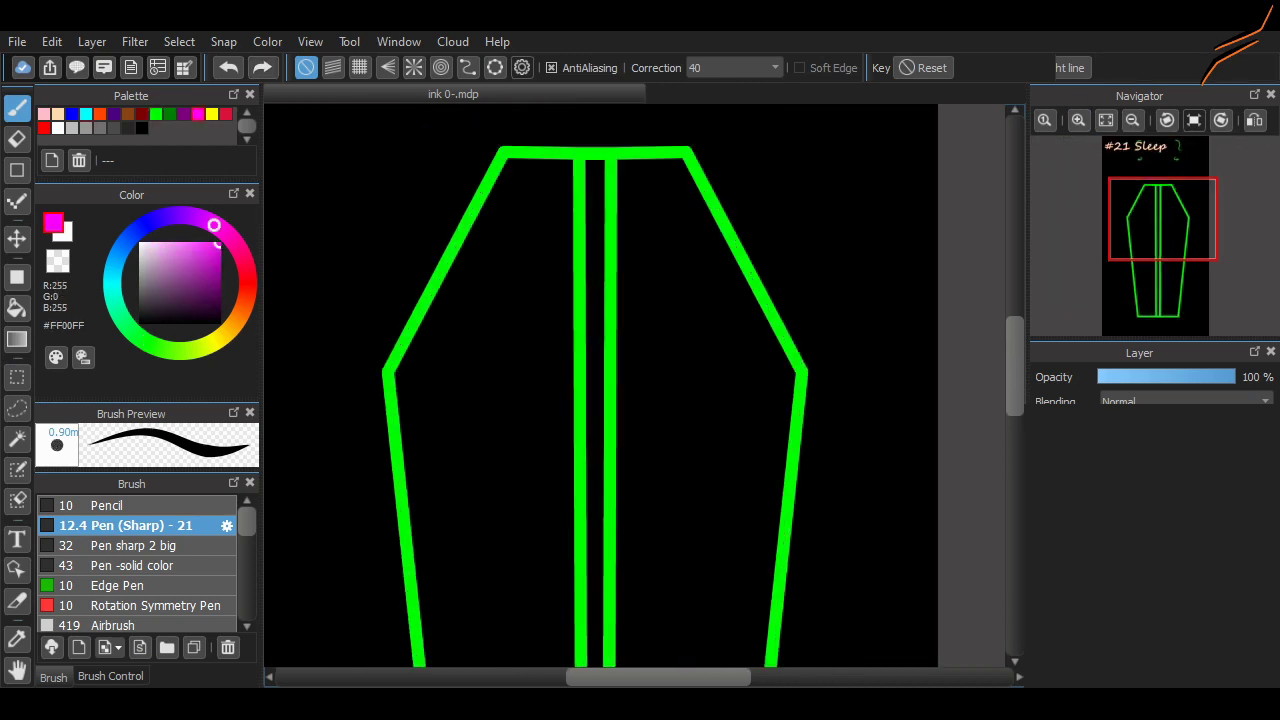
{"action": "left_click", "coordinate": [86, 114]}
{"action": "key", "text": "ctrl+y"}
{"action": "key", "text": "ctrl+z"}
{"action": "key", "text": "ctrl+y"}
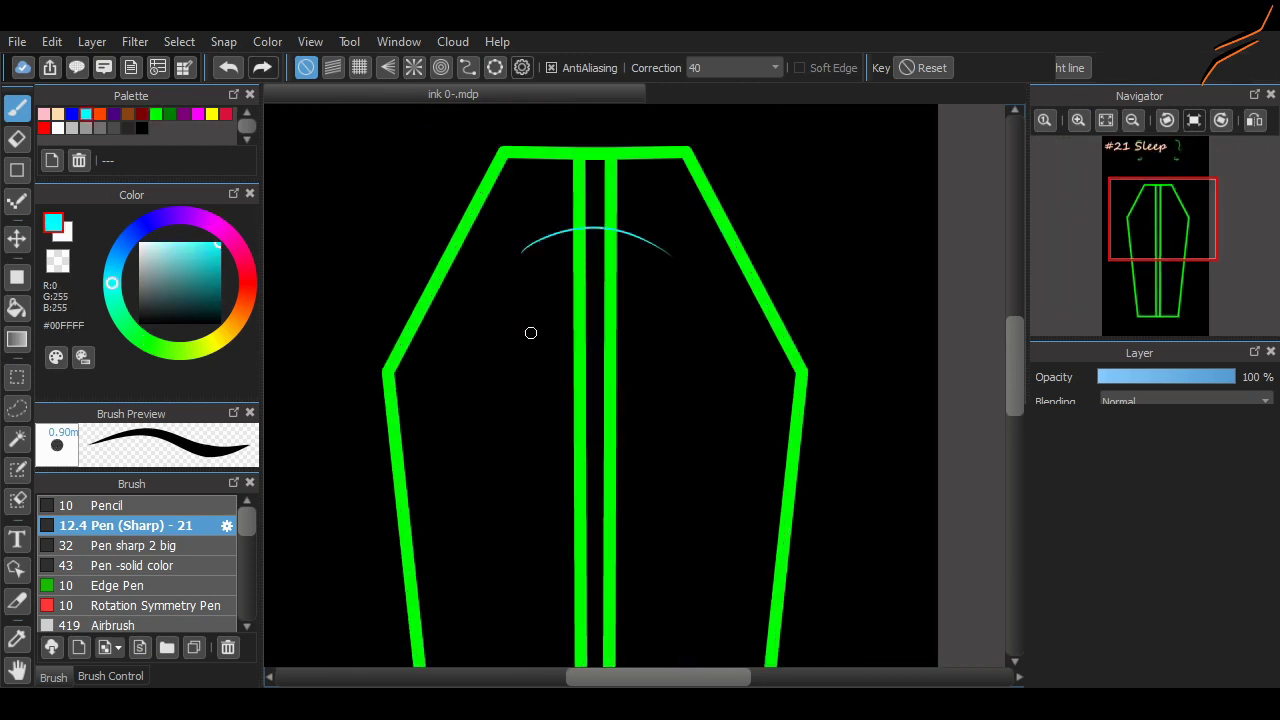
Sketch a short curved brow line and eye line on each side of the face below the forehead arc
{"action": "left_click_drag", "start_coordinate": [533, 296], "coordinate": [574, 306]}
{"action": "key", "text": "ctrl+z"}
{"action": "left_click_drag", "start_coordinate": [531, 295], "coordinate": [662, 319]}
{"action": "mouse_move", "coordinate": [616, 305]}
{"action": "left_mouse_down"}
{"action": "mouse_move", "coordinate": [672, 300]}
{"action": "mouse_move", "coordinate": [662, 319]}
{"action": "left_mouse_up"}
{"action": "key", "text": "ctrl+z"}
{"action": "key", "text": "ctrl+z"}
{"action": "left_click_drag", "start_coordinate": [615, 383], "coordinate": [622, 384]}
{"action": "key", "text": "ctrl+z"}
{"action": "left_click_drag", "start_coordinate": [568, 380], "coordinate": [620, 384]}
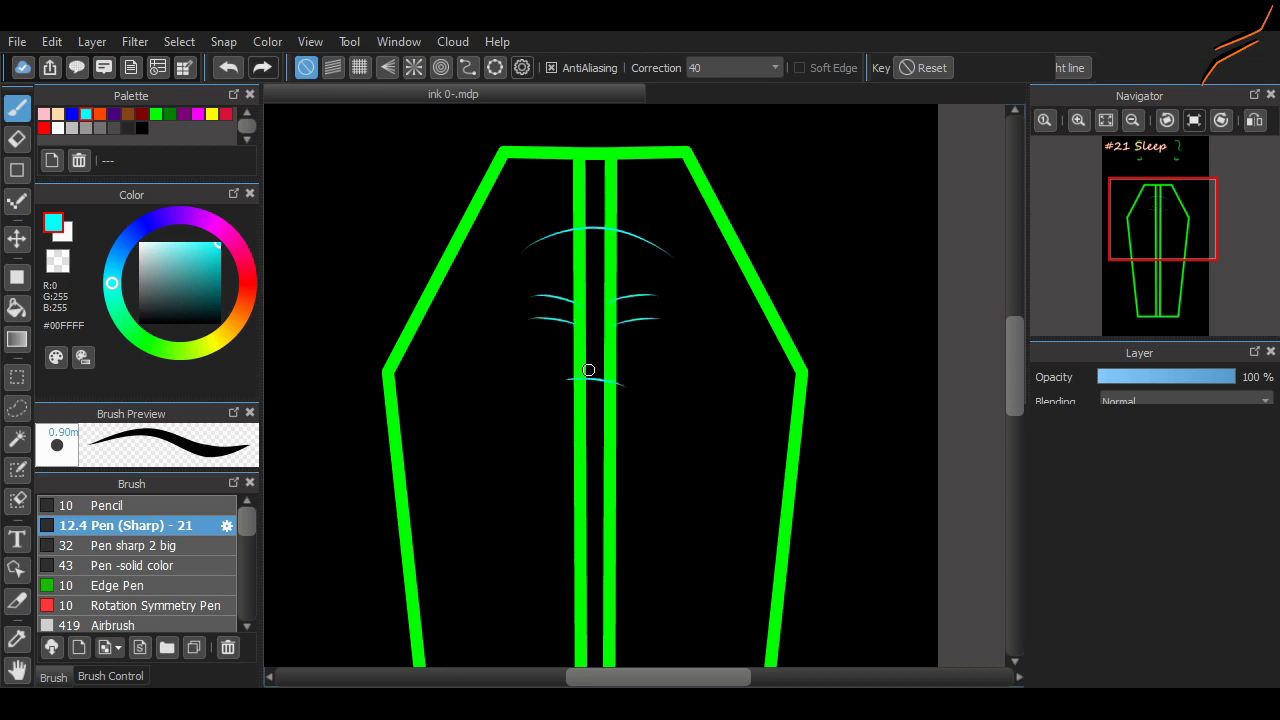
{"action": "key", "text": "ctrl+z"}
Sketch both sides of the face tapering down from the temples to the chin
{"action": "mouse_move", "coordinate": [525, 230]}
{"action": "left_mouse_down"}
{"action": "mouse_move", "coordinate": [578, 436]}
{"action": "mouse_move", "coordinate": [636, 440]}
{"action": "left_mouse_up"}
{"action": "key", "text": "ctrl+z"}
{"action": "left_click_drag", "start_coordinate": [673, 335], "coordinate": [628, 437]}
{"action": "mouse_move", "coordinate": [675, 343]}
{"action": "left_mouse_down"}
{"action": "mouse_move", "coordinate": [673, 225]}
{"action": "mouse_move", "coordinate": [671, 502]}
{"action": "mouse_move", "coordinate": [747, 365]}
{"action": "left_mouse_up"}
{"action": "key", "text": "ctrl+z"}
{"action": "key", "text": "ctrl+z"}
{"action": "key", "text": "ctrl+z"}
{"action": "key", "text": "ctrl+z"}
{"action": "key", "text": "ctrl+z"}
{"action": "key", "text": "ctrl+z"}
{"action": "key", "text": "ctrl+z"}
{"action": "key", "text": "ctrl+z"}
{"action": "key", "text": "ctrl+z"}
{"action": "key", "text": "ctrl+z"}
{"action": "key", "text": "ctrl+z"}
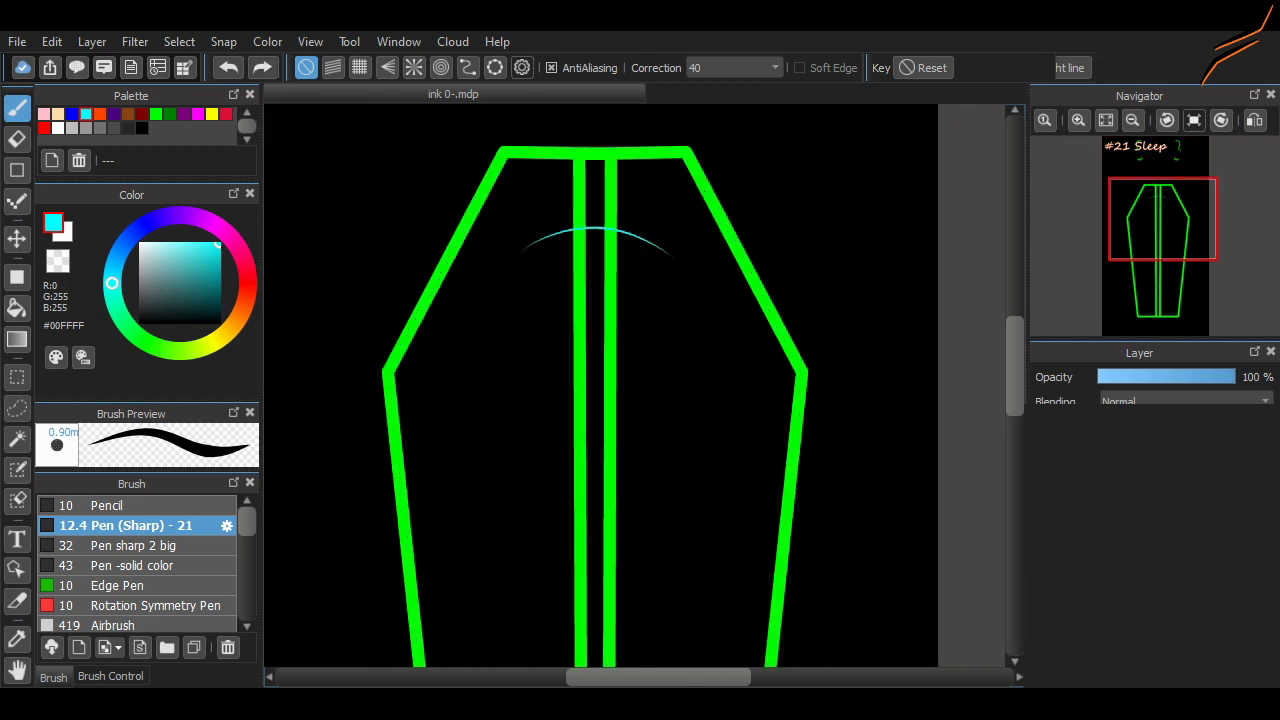
{"action": "key", "text": "ctrl+y"}
{"action": "key", "text": "ctrl+y"}
{"action": "key", "text": "ctrl+y"}
{"action": "key", "text": "ctrl+y"}
{"action": "key", "text": "ctrl+y"}
{"action": "key", "text": "ctrl+y"}
Sketch the headdress's right flap ending in a point beside the chest, and curve its crown over the head
{"action": "mouse_move", "coordinate": [672, 328]}
{"action": "left_mouse_down"}
{"action": "mouse_move", "coordinate": [668, 462]}
{"action": "mouse_move", "coordinate": [677, 448]}
{"action": "mouse_move", "coordinate": [792, 445]}
{"action": "left_mouse_up"}
{"action": "key", "text": "ctrl+z"}
{"action": "mouse_move", "coordinate": [728, 524]}
{"action": "left_mouse_down"}
{"action": "mouse_move", "coordinate": [750, 360]}
{"action": "mouse_move", "coordinate": [668, 207]}
{"action": "left_mouse_up"}
{"action": "key", "text": "ctrl+z"}
{"action": "key", "text": "ctrl+z"}
{"action": "mouse_move", "coordinate": [742, 361]}
{"action": "left_mouse_down"}
{"action": "mouse_move", "coordinate": [662, 210]}
{"action": "mouse_move", "coordinate": [673, 213]}
{"action": "mouse_move", "coordinate": [549, 191]}
{"action": "left_mouse_up"}
{"action": "key", "text": "ctrl+z"}
{"action": "mouse_move", "coordinate": [688, 190]}
{"action": "left_mouse_down"}
{"action": "mouse_move", "coordinate": [500, 217]}
{"action": "mouse_move", "coordinate": [515, 200]}
{"action": "left_mouse_up"}
{"action": "key", "text": "ctrl+z"}
Sketch the headdress's left flap, running from the crown down past the face
{"action": "mouse_move", "coordinate": [524, 192]}
{"action": "left_mouse_down"}
{"action": "mouse_move", "coordinate": [483, 291]}
{"action": "mouse_move", "coordinate": [484, 414]}
{"action": "left_mouse_up"}
{"action": "mouse_move", "coordinate": [522, 343]}
{"action": "left_mouse_down"}
{"action": "mouse_move", "coordinate": [513, 449]}
{"action": "mouse_move", "coordinate": [486, 510]}
{"action": "mouse_move", "coordinate": [467, 357]}
{"action": "left_mouse_up"}
{"action": "key", "text": "ctrl+z"}
{"action": "key", "text": "ctrl+z"}
{"action": "left_click_drag", "start_coordinate": [467, 356], "coordinate": [498, 244]}
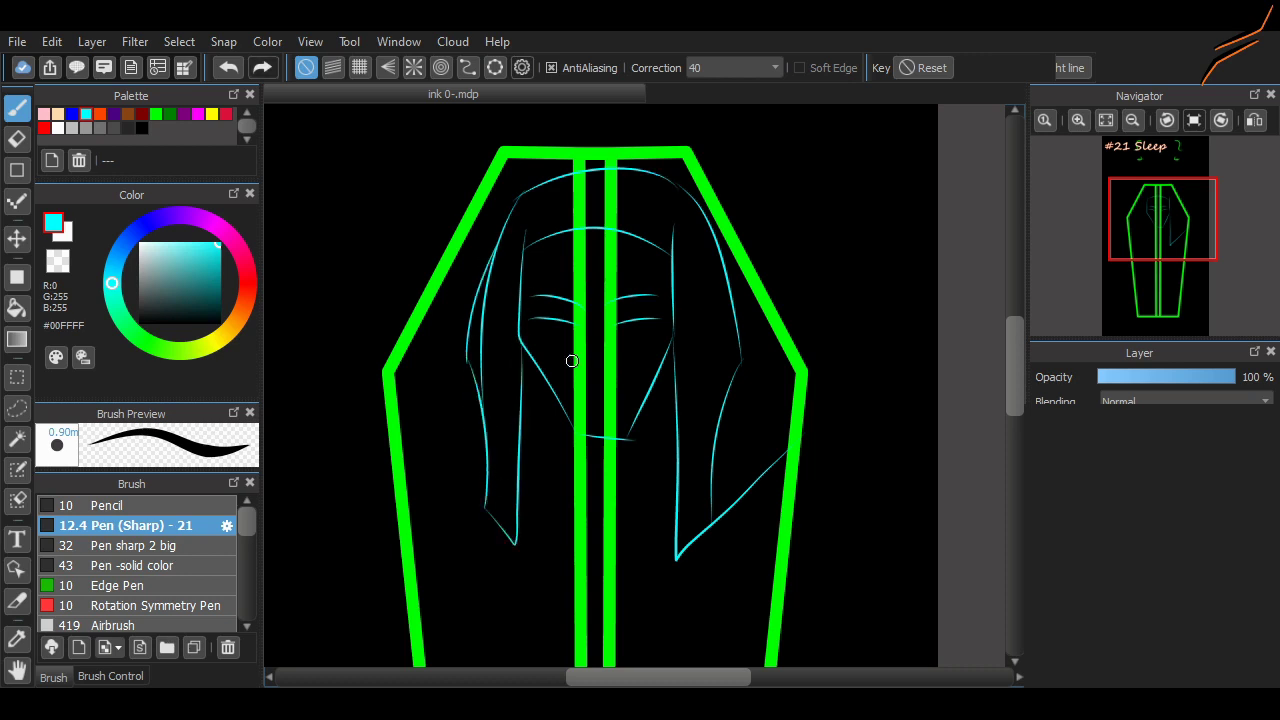
Add short diagonal stripes along both headdress flaps
{"action": "left_click_drag", "start_coordinate": [678, 531], "coordinate": [708, 505]}
{"action": "mouse_move", "coordinate": [680, 486]}
{"action": "left_mouse_down"}
{"action": "mouse_move", "coordinate": [704, 471]}
{"action": "mouse_move", "coordinate": [712, 431]}
{"action": "left_mouse_up"}
{"action": "left_click_drag", "start_coordinate": [674, 423], "coordinate": [721, 399]}
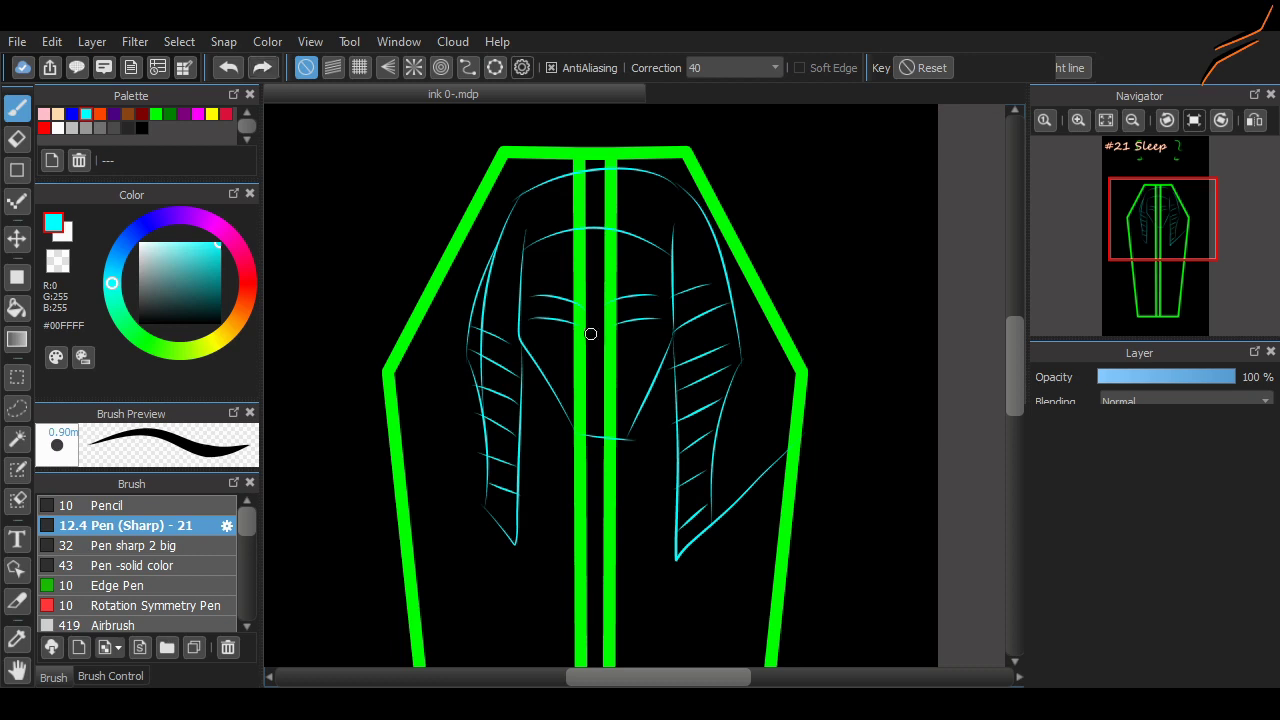
Sketch the nose and a short mouth line, and add a narrow banded beard below the chin
{"action": "scroll", "coordinate": [588, 345], "scroll_direction": "up", "scroll_amount": 2}
{"action": "left_click_drag", "start_coordinate": [554, 346], "coordinate": [572, 312]}
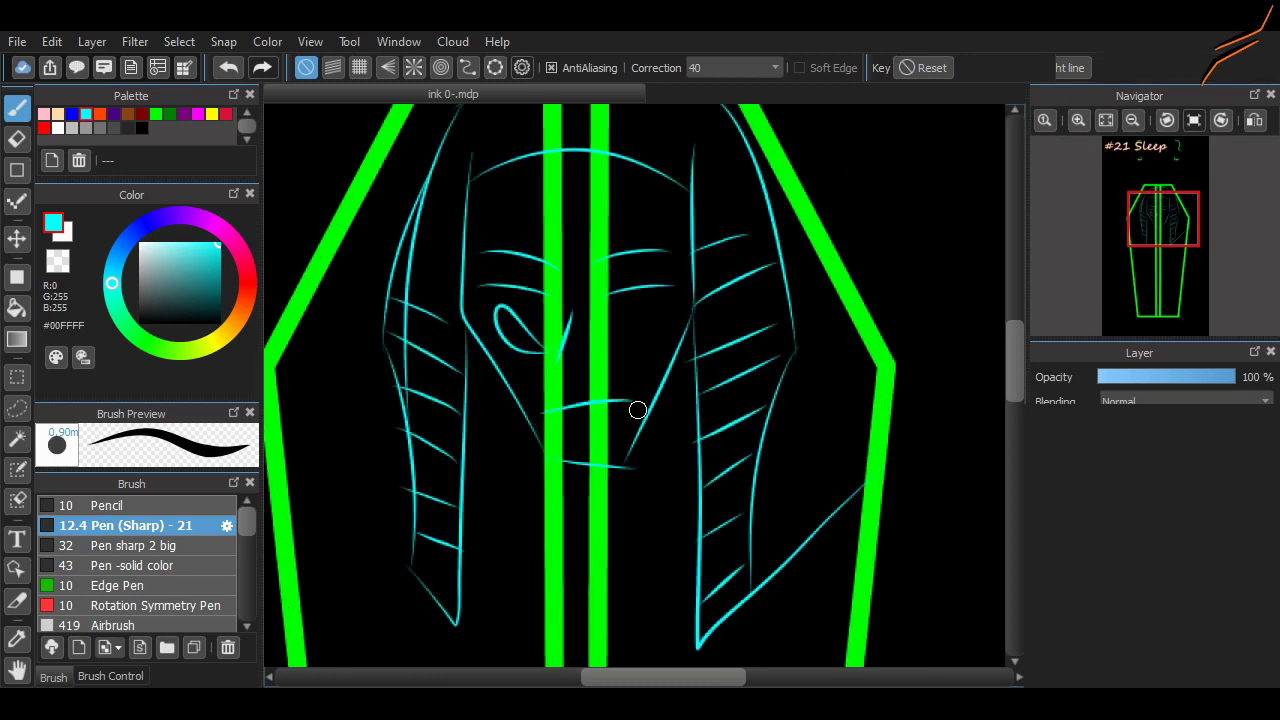
{"action": "key", "text": "ctrl+z"}
{"action": "left_click_drag", "start_coordinate": [550, 409], "coordinate": [612, 407]}
{"action": "left_click_drag", "start_coordinate": [558, 462], "coordinate": [606, 468]}
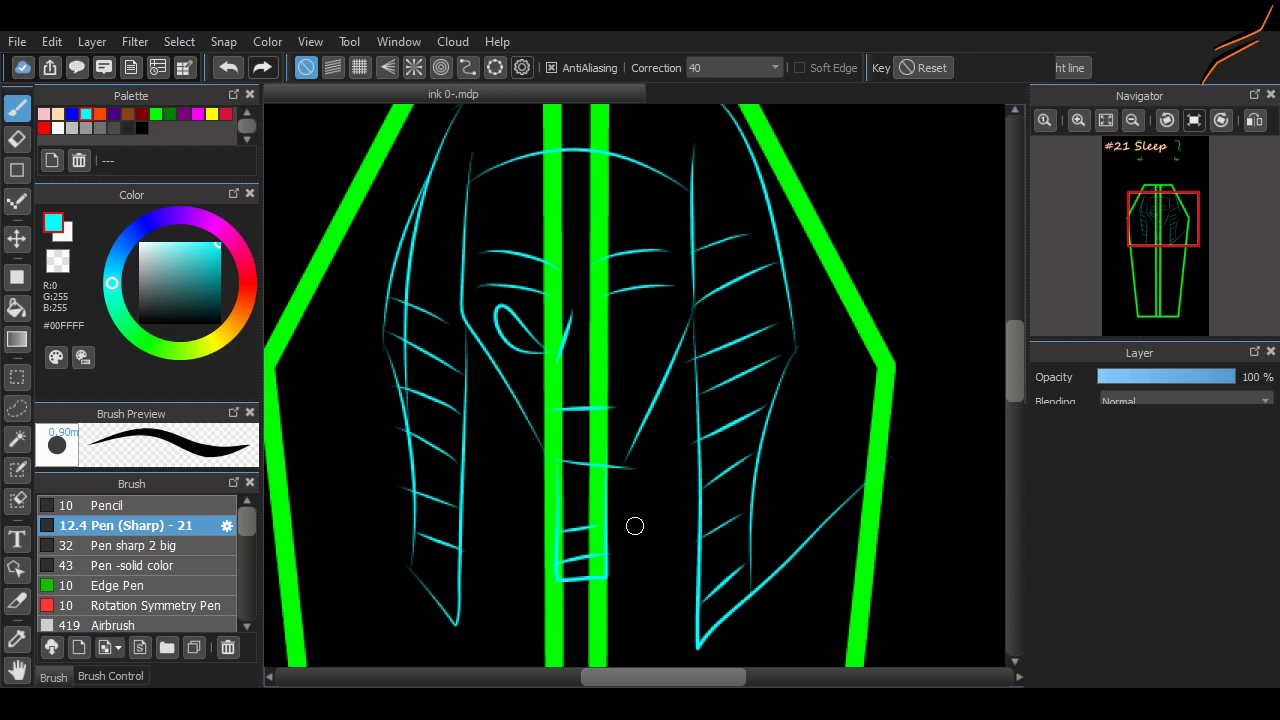
Sketch the body's folded contour lines below the head, with a curve rising to the coffin's lower right side
{"action": "scroll", "coordinate": [1001, 387], "scroll_direction": "down", "scroll_amount": 5}
{"action": "left_click", "coordinate": [1132, 120]}
{"action": "mouse_move", "coordinate": [648, 197]}
{"action": "left_mouse_down"}
{"action": "mouse_move", "coordinate": [640, 251]}
{"action": "mouse_move", "coordinate": [500, 434]}
{"action": "mouse_move", "coordinate": [604, 640]}
{"action": "left_mouse_up"}
{"action": "left_click_drag", "start_coordinate": [1015, 395], "coordinate": [1015, 444]}
{"action": "left_click_drag", "start_coordinate": [610, 368], "coordinate": [748, 231]}
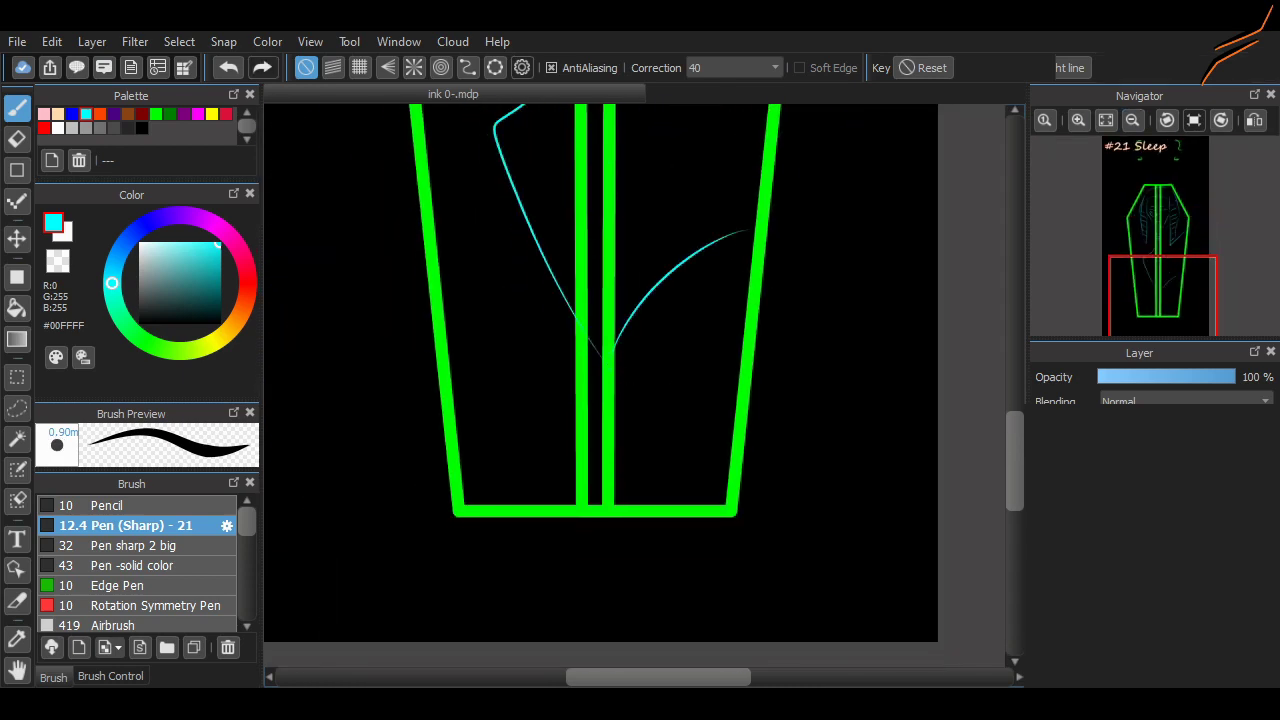
{"action": "scroll", "coordinate": [547, 361], "scroll_direction": "up", "scroll_amount": 3}
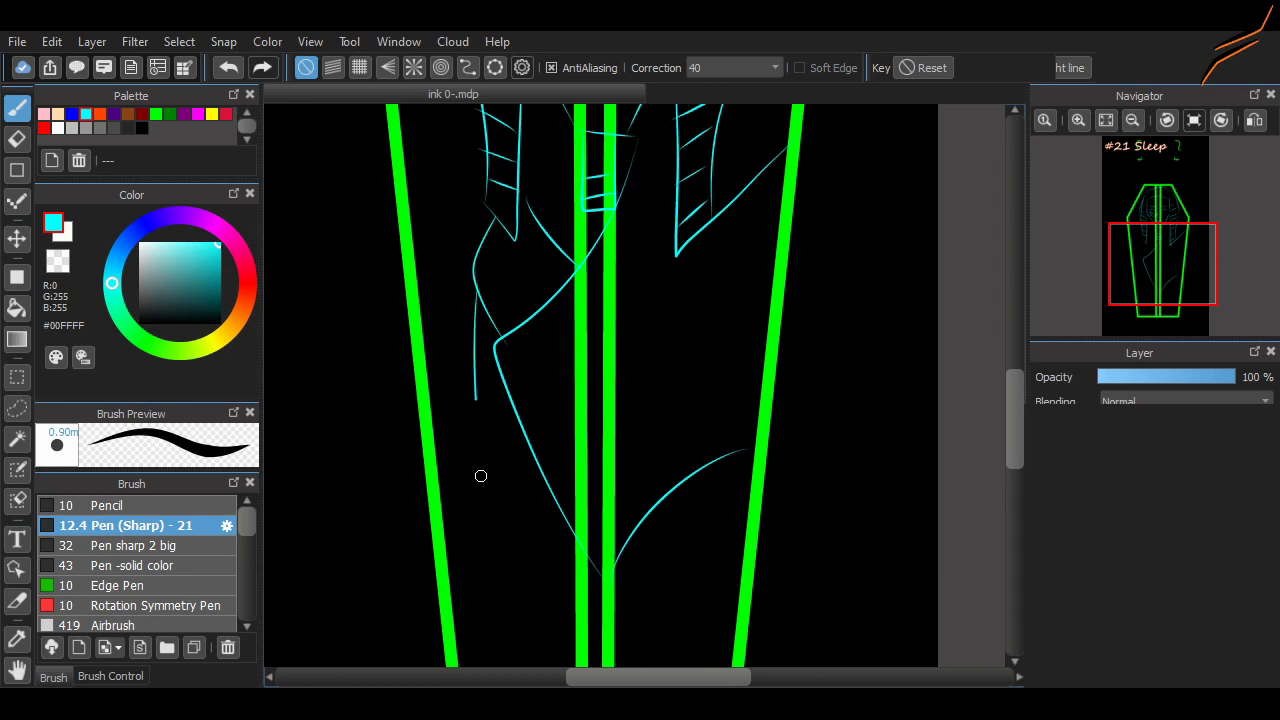
{"action": "scroll", "coordinate": [480, 477], "scroll_direction": "down", "scroll_amount": 2}
{"action": "scroll", "coordinate": [480, 477], "scroll_direction": "up", "scroll_amount": 6}
{"action": "scroll", "coordinate": [600, 385], "scroll_direction": "up", "scroll_amount": 1}
{"action": "scroll", "coordinate": [600, 385], "scroll_direction": "down", "scroll_amount": 7}
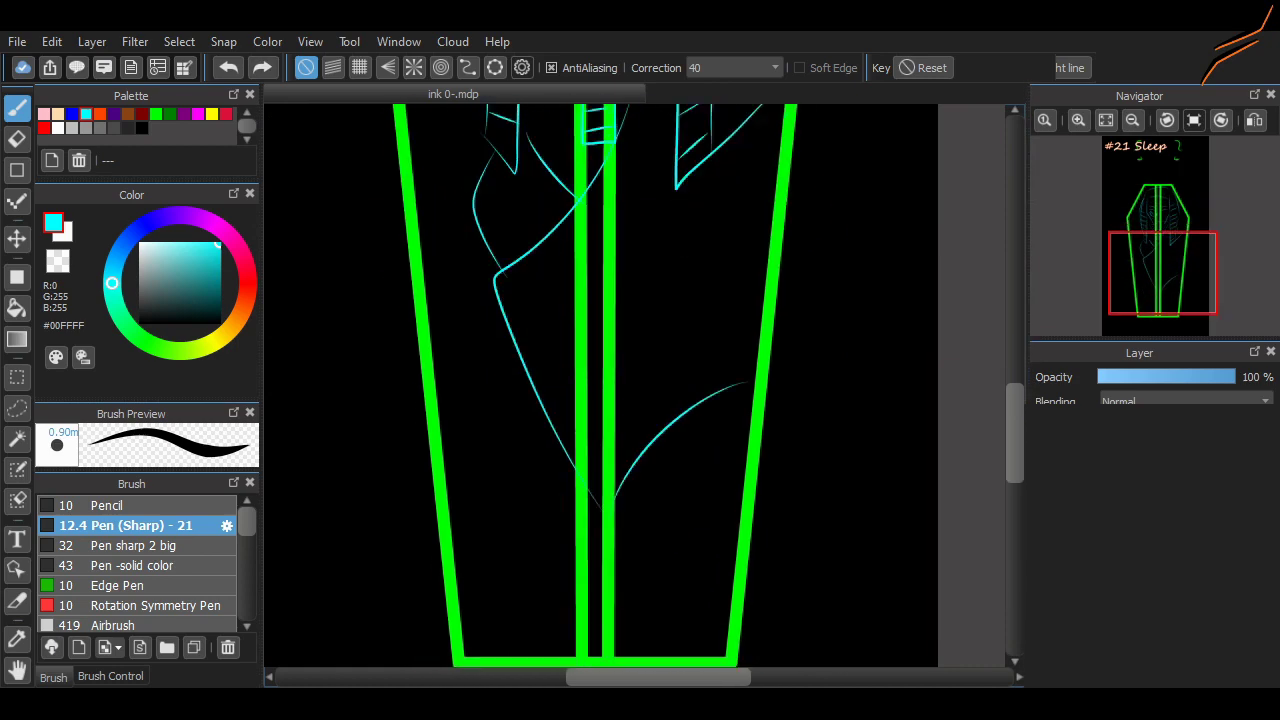
{"action": "scroll", "coordinate": [600, 385], "scroll_direction": "up", "scroll_amount": 4}
{"action": "scroll", "coordinate": [600, 385], "scroll_direction": "up", "scroll_amount": 4}
{"action": "scroll", "coordinate": [600, 385], "scroll_direction": "down", "scroll_amount": 9}
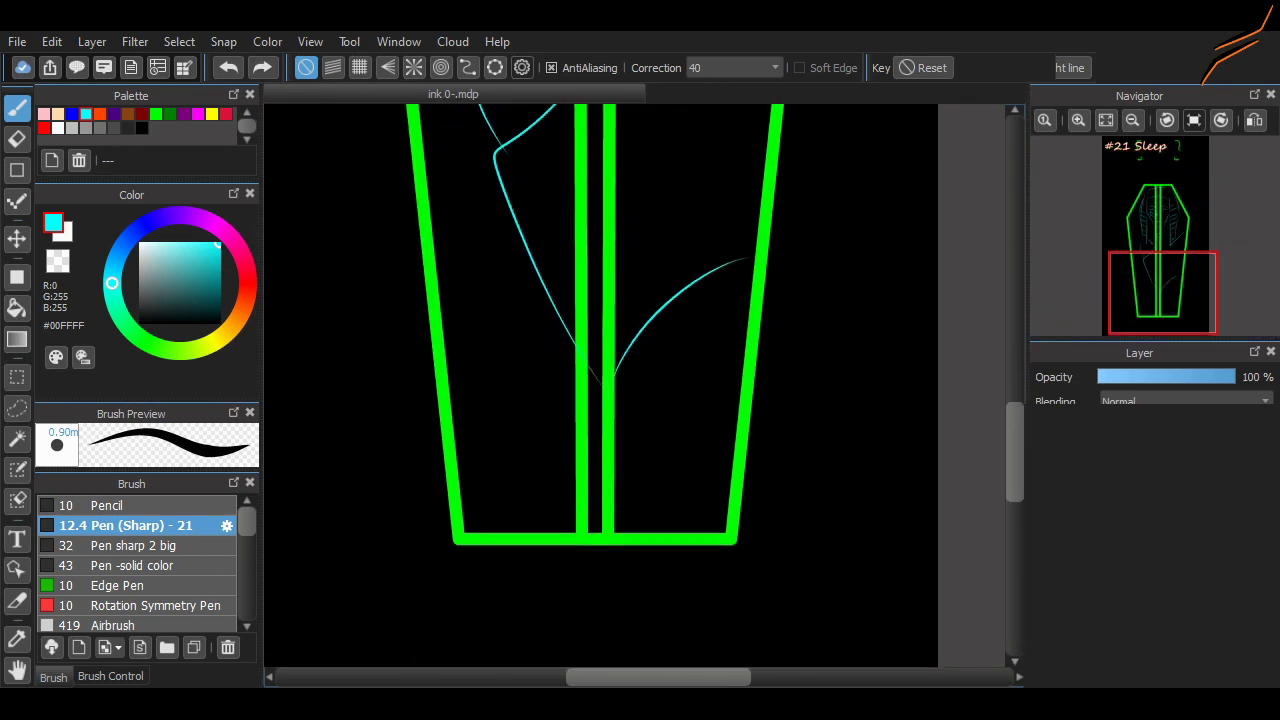
Sketch a platform under the coffin with a straight upper edge and sides sloping outward to the canvas bottom
{"action": "key", "text": "ctrl+minus"}
{"action": "left_click_drag", "start_coordinate": [477, 491], "coordinate": [438, 574]}
{"action": "mouse_move", "coordinate": [472, 493]}
{"action": "left_mouse_down"}
{"action": "mouse_move", "coordinate": [669, 499]}
{"action": "mouse_move", "coordinate": [682, 484]}
{"action": "mouse_move", "coordinate": [767, 604]}
{"action": "left_mouse_up"}
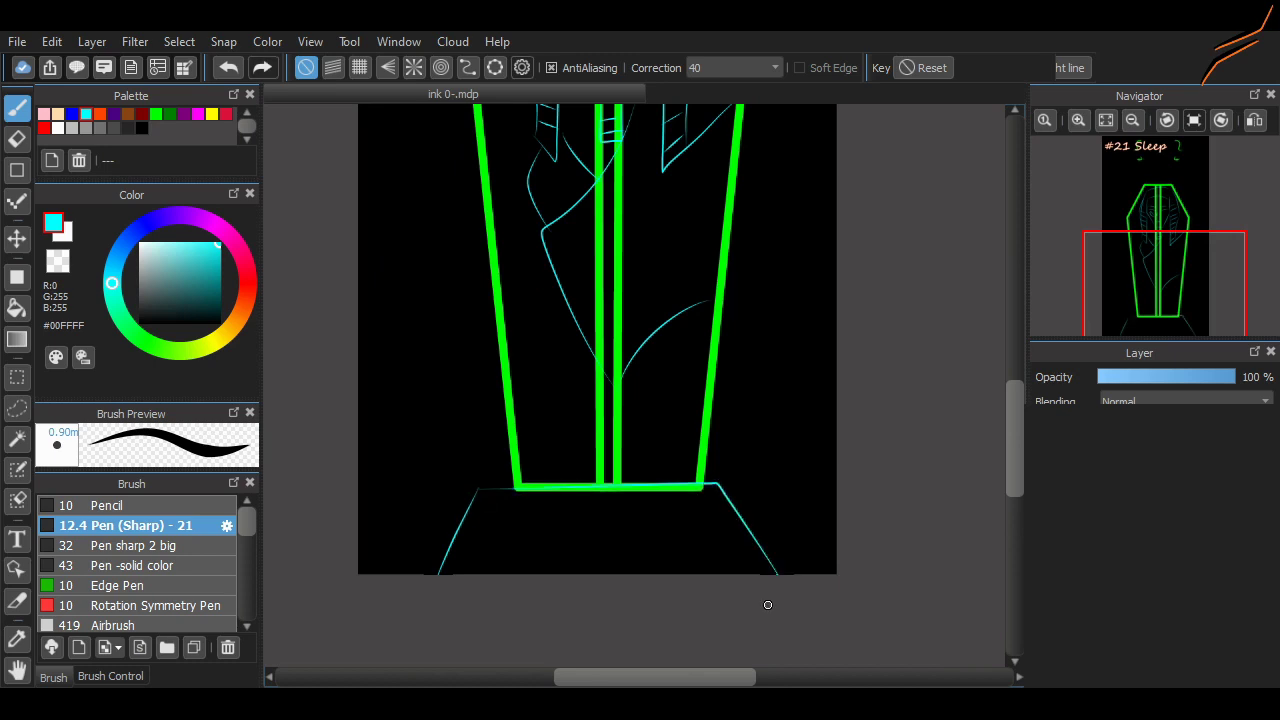
Sketch a round clock with two hands above the coffin's right shoulder and a trail of Zs on the left
{"action": "scroll", "coordinate": [600, 385], "scroll_direction": "up", "scroll_amount": 5}
{"action": "left_click_drag", "start_coordinate": [726, 236], "coordinate": [735, 233]}
{"action": "key", "text": "ctrl+z"}
{"action": "mouse_move", "coordinate": [731, 238]}
{"action": "left_mouse_down"}
{"action": "mouse_move", "coordinate": [766, 332]}
{"action": "mouse_move", "coordinate": [735, 234]}
{"action": "left_mouse_up"}
{"action": "left_click_drag", "start_coordinate": [752, 278], "coordinate": [768, 252]}
{"action": "scroll", "coordinate": [491, 297], "scroll_direction": "down", "scroll_amount": 1}
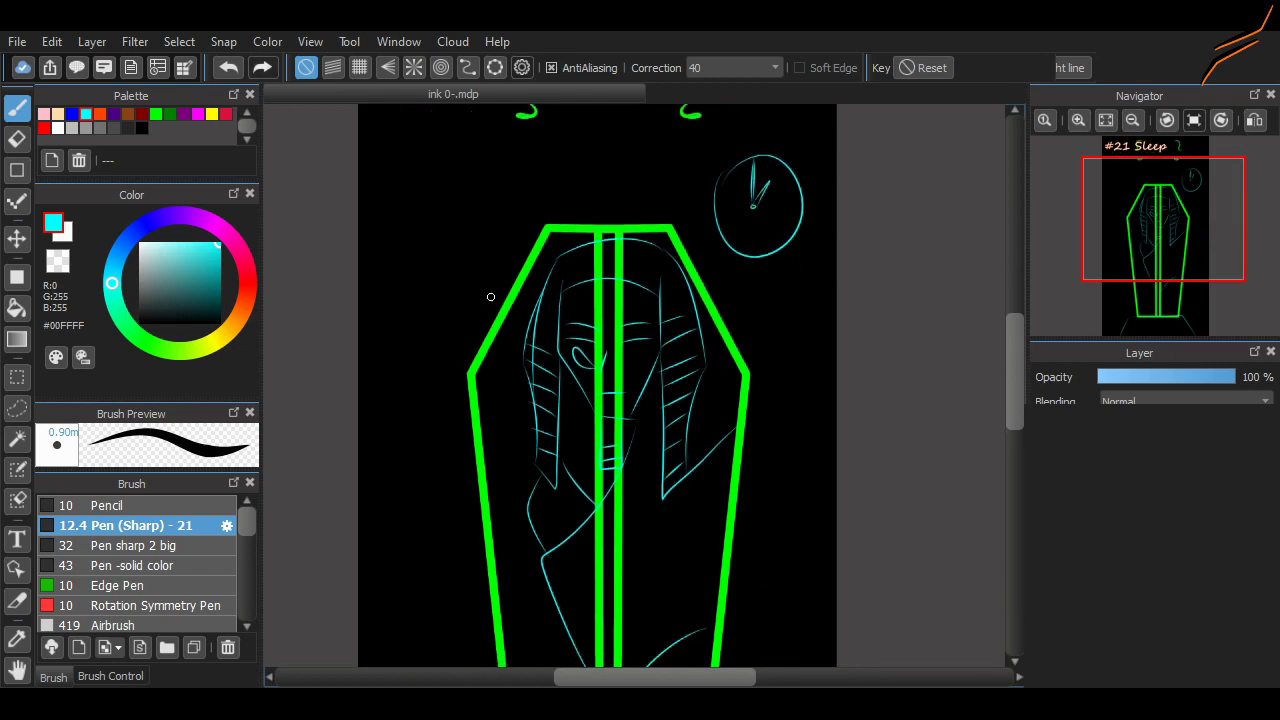
Sketch a bedpost with a round knob on each side of the coffin's foot, joined by a curved rail line
{"action": "scroll", "coordinate": [963, 404], "scroll_direction": "down", "scroll_amount": 5}
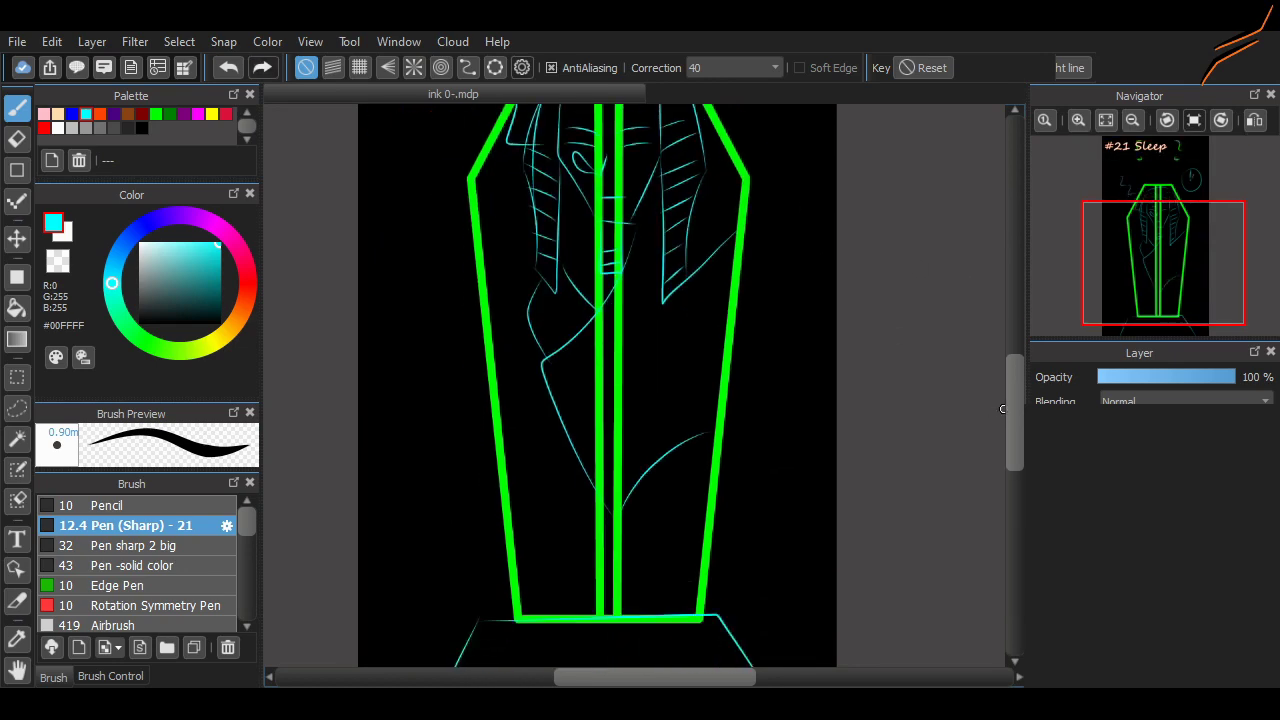
{"action": "mouse_move", "coordinate": [420, 596]}
{"action": "left_mouse_down"}
{"action": "mouse_move", "coordinate": [411, 427]}
{"action": "mouse_move", "coordinate": [435, 597]}
{"action": "left_mouse_up"}
{"action": "key", "text": "ctrl+z"}
{"action": "mouse_move", "coordinate": [445, 425]}
{"action": "left_mouse_down"}
{"action": "mouse_move", "coordinate": [452, 597]}
{"action": "mouse_move", "coordinate": [427, 405]}
{"action": "left_mouse_up"}
{"action": "mouse_move", "coordinate": [436, 426]}
{"action": "left_mouse_down"}
{"action": "mouse_move", "coordinate": [783, 416]}
{"action": "mouse_move", "coordinate": [789, 596]}
{"action": "left_mouse_up"}
{"action": "key", "text": "ctrl+z"}
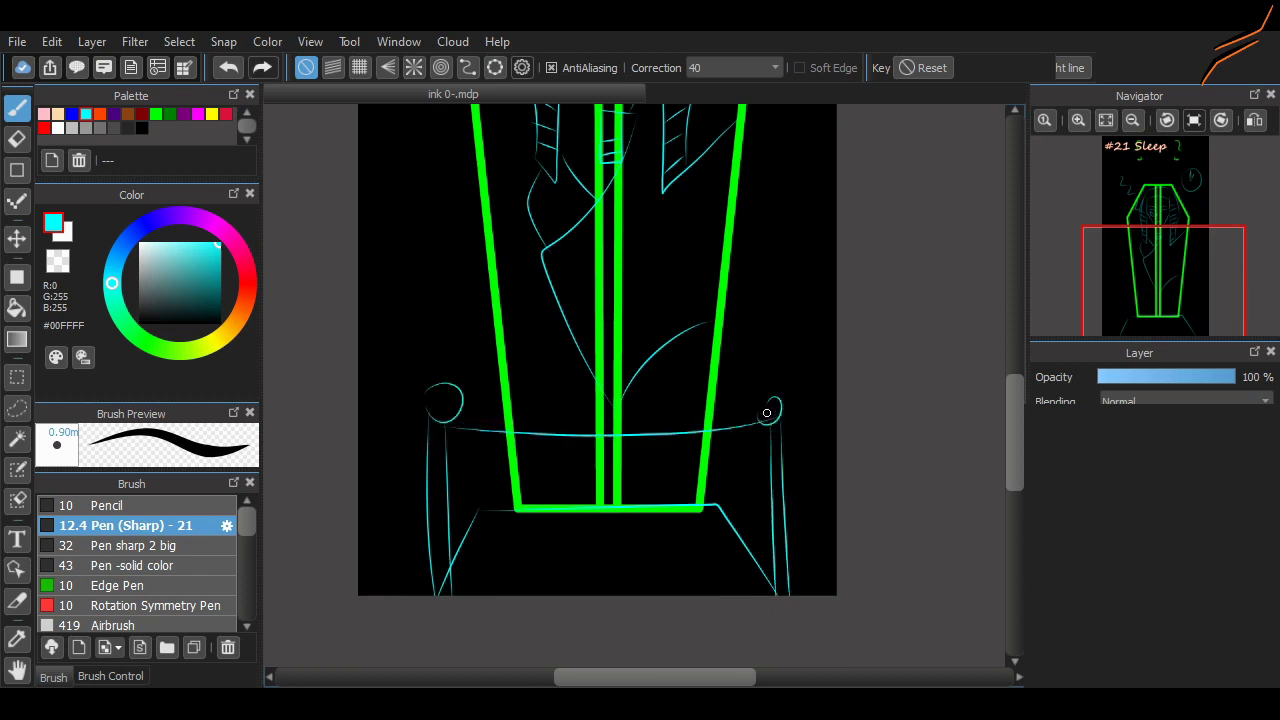
Draw a second curved line below the first to complete the rail between the bedposts
{"action": "left_click_drag", "start_coordinate": [469, 452], "coordinate": [764, 445]}
{"action": "key", "text": "ctrl+z"}
{"action": "mouse_move", "coordinate": [444, 453]}
{"action": "left_mouse_down"}
{"action": "mouse_move", "coordinate": [694, 463]}
{"action": "mouse_move", "coordinate": [761, 450]}
{"action": "left_mouse_up"}
{"action": "key", "text": "ctrl+z"}
{"action": "left_click_drag", "start_coordinate": [444, 450], "coordinate": [768, 438]}
Sketch a small angled hand shape and a round outline at the tip of the left headdress flap
{"action": "left_click_drag", "start_coordinate": [1014, 432], "coordinate": [1014, 404]}
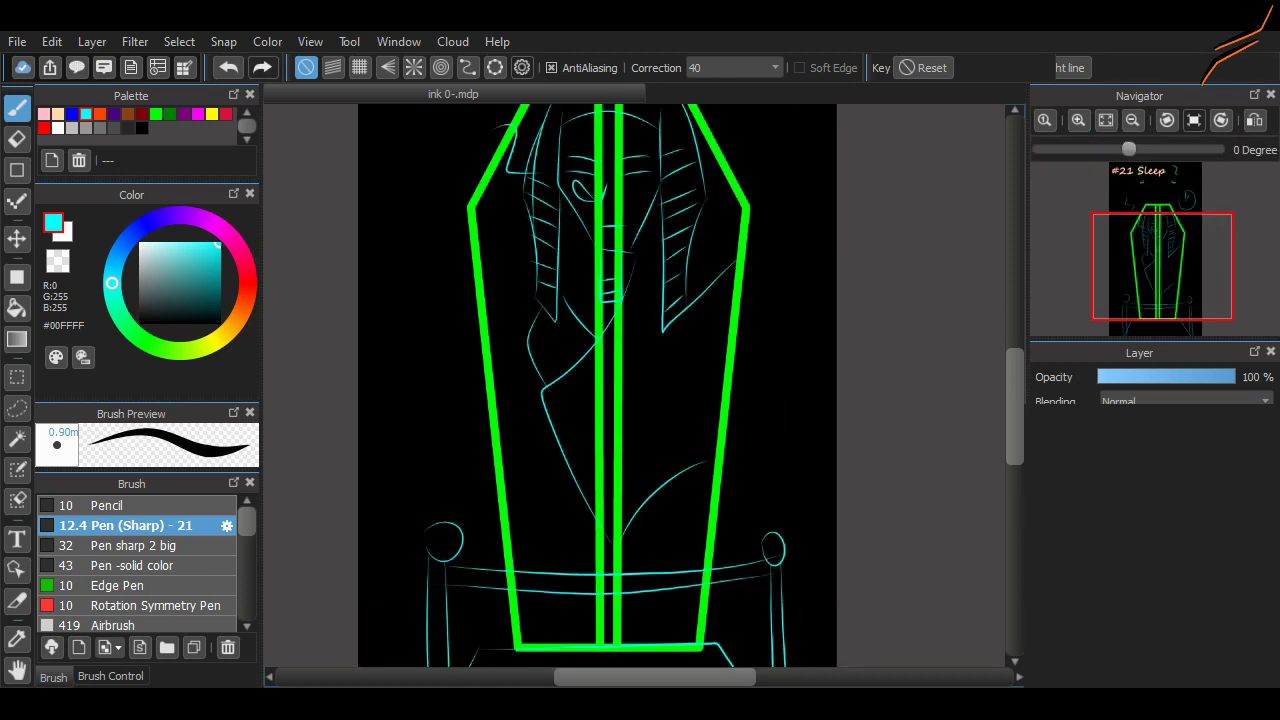
{"action": "left_click", "coordinate": [1079, 120]}
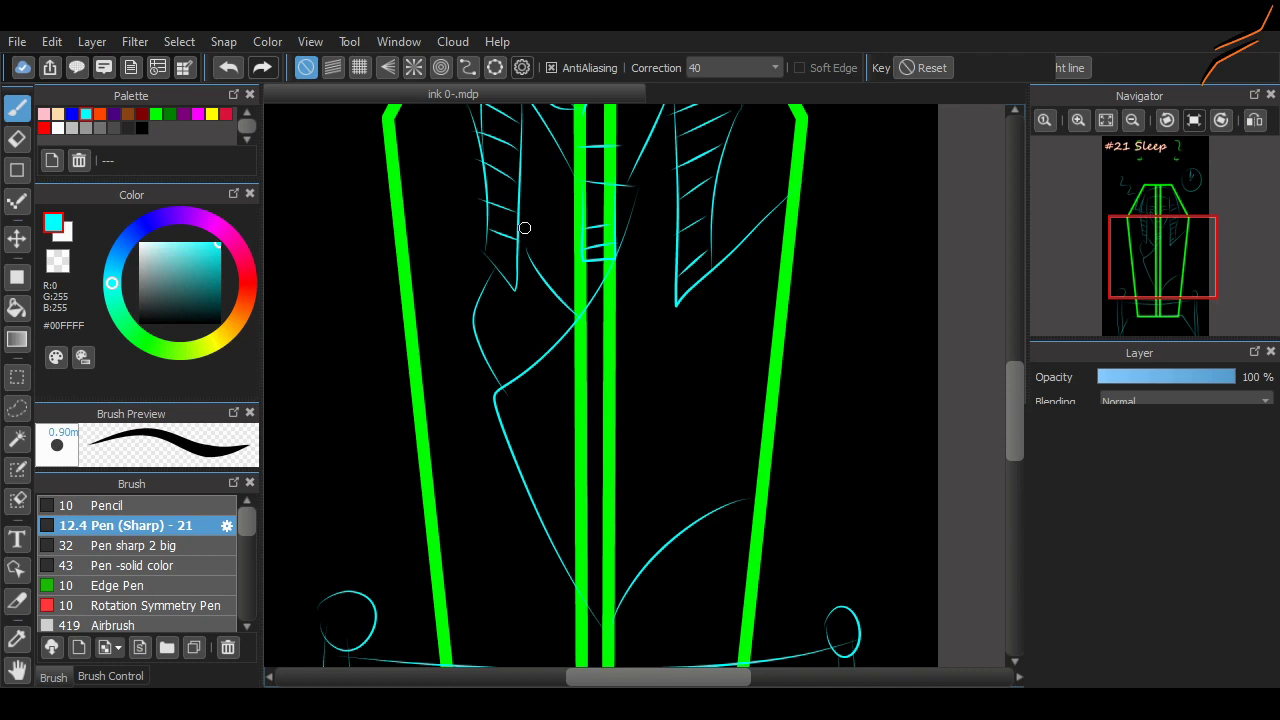
{"action": "scroll", "coordinate": [524, 228], "scroll_direction": "up", "scroll_amount": 3}
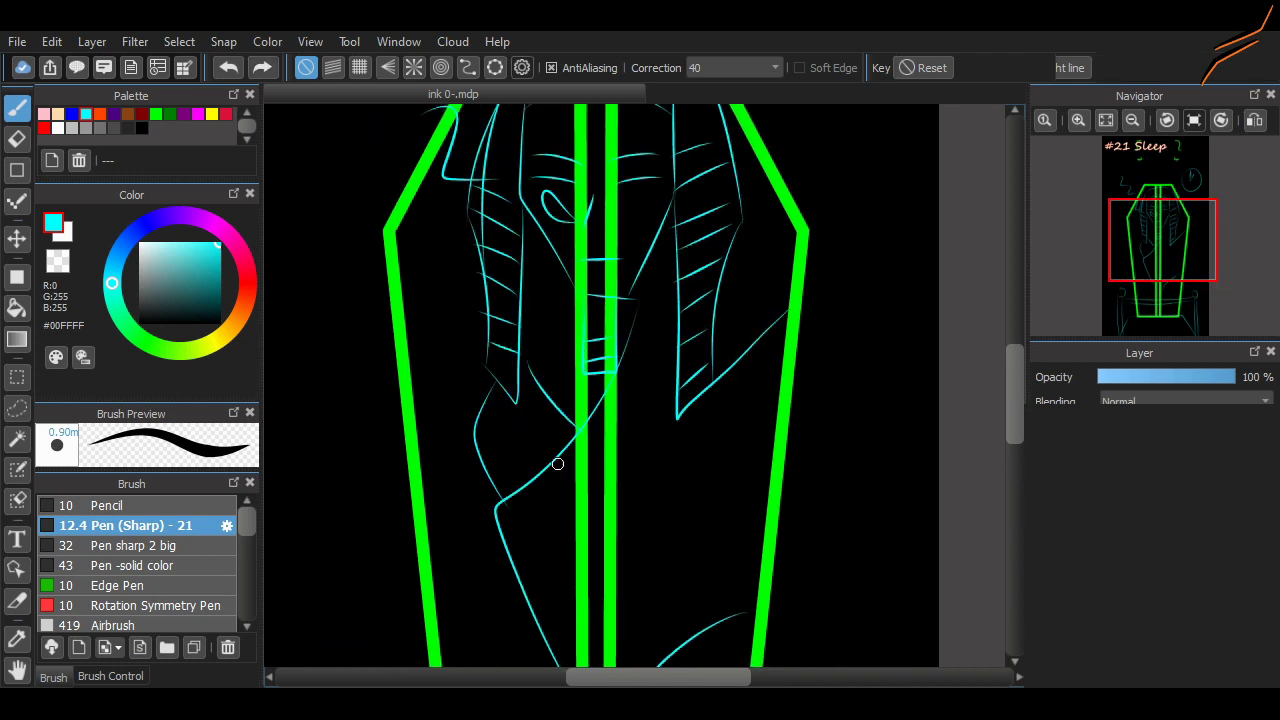
{"action": "left_click_drag", "start_coordinate": [540, 468], "coordinate": [497, 406]}
{"action": "mouse_move", "coordinate": [575, 432]}
{"action": "left_mouse_down"}
{"action": "mouse_move", "coordinate": [496, 401]}
{"action": "mouse_move", "coordinate": [458, 350]}
{"action": "left_mouse_up"}
{"action": "mouse_move", "coordinate": [458, 322]}
{"action": "left_mouse_down"}
{"action": "mouse_move", "coordinate": [529, 388]}
{"action": "mouse_move", "coordinate": [534, 400]}
{"action": "mouse_move", "coordinate": [520, 402]}
{"action": "left_mouse_up"}
{"action": "key", "text": "ctrl+z"}
{"action": "key", "text": "ctrl+z"}
{"action": "key", "text": "ctrl+z"}
Sketch a second arc above the forehead to form a headband and fill it with short stripes
{"action": "left_click_drag", "start_coordinate": [1014, 374], "coordinate": [1014, 335]}
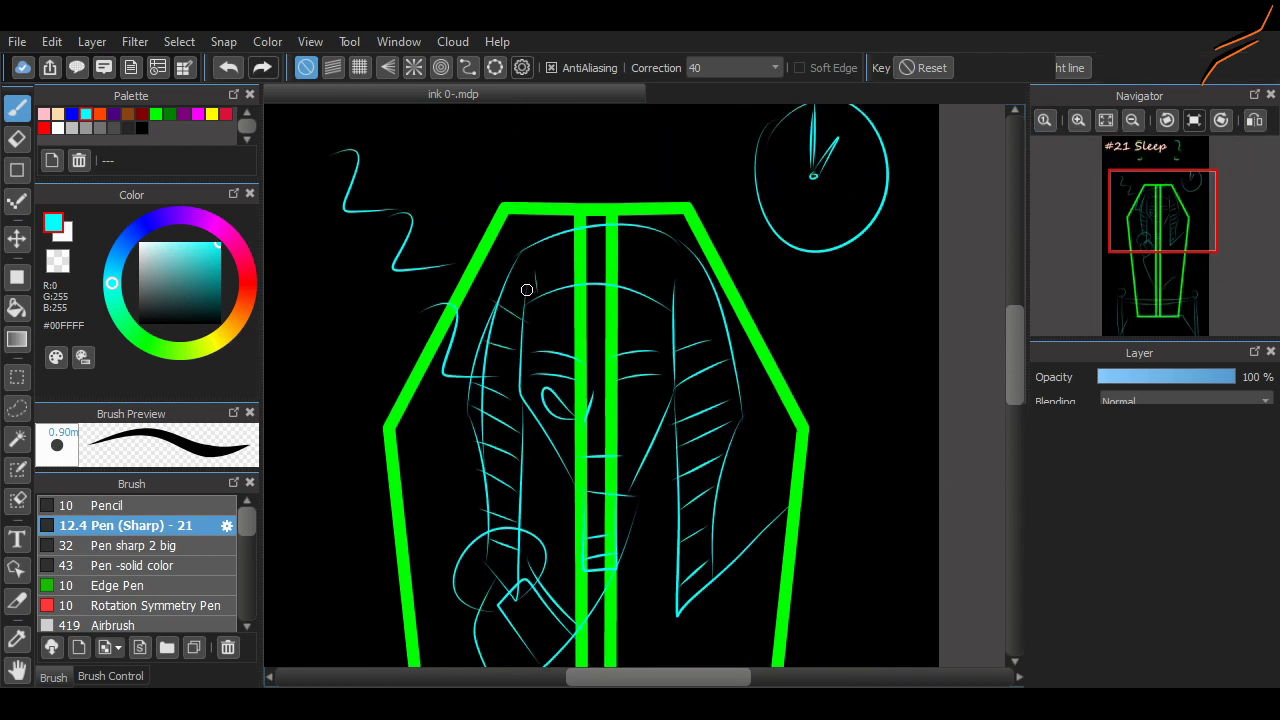
{"action": "key", "text": "ctrl+z"}
{"action": "mouse_move", "coordinate": [527, 290]}
{"action": "left_mouse_down"}
{"action": "mouse_move", "coordinate": [648, 268]}
{"action": "mouse_move", "coordinate": [680, 292]}
{"action": "left_mouse_up"}
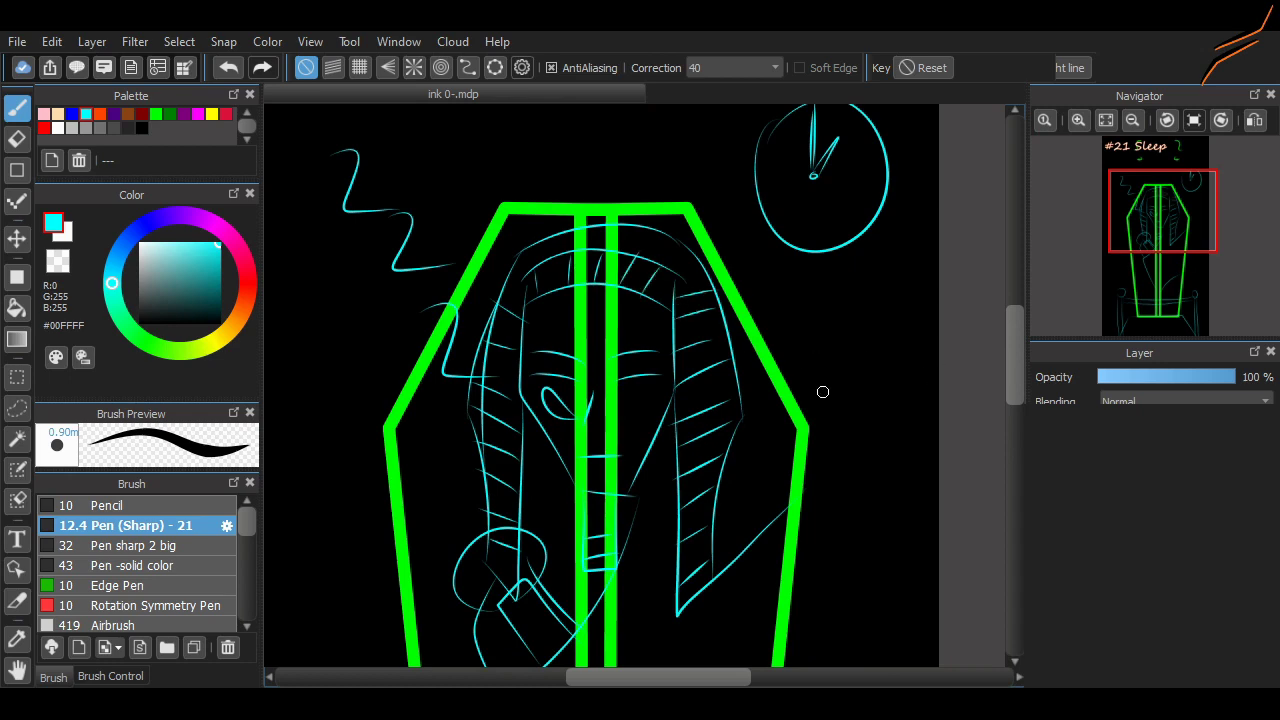
Sketch a shallow V-shaped line across the forehead beneath the headband
{"action": "left_click_drag", "start_coordinate": [1014, 356], "coordinate": [1014, 438]}
{"action": "scroll", "coordinate": [505, 333], "scroll_direction": "up", "scroll_amount": 2}
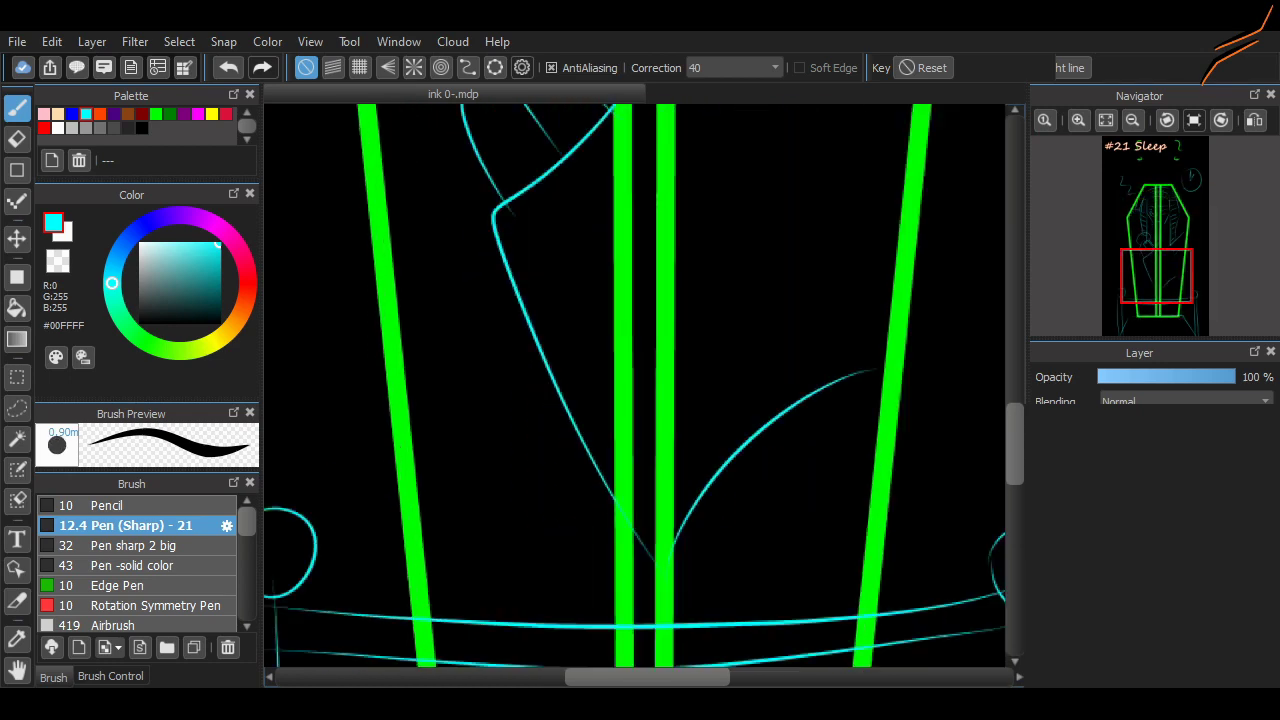
{"action": "scroll", "coordinate": [993, 399], "scroll_direction": "up", "scroll_amount": 5}
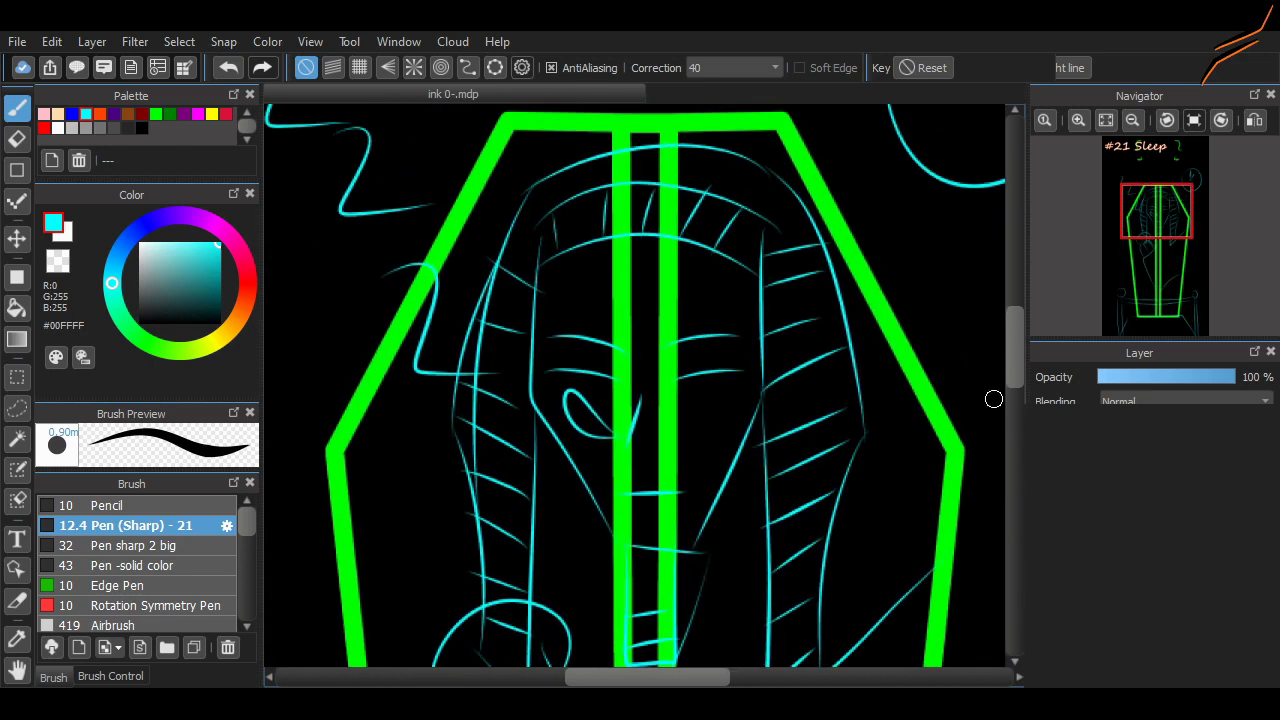
{"action": "left_click_drag", "start_coordinate": [545, 263], "coordinate": [744, 266]}
Sketch a box with a rounded lower corner running off the canvas edge to the right of the coffin
{"action": "key", "text": "ctrl+minus"}
{"action": "key", "text": "ctrl+minus"}
{"action": "mouse_move", "coordinate": [1014, 347]}
{"action": "left_mouse_down"}
{"action": "mouse_move", "coordinate": [1014, 447]}
{"action": "mouse_move", "coordinate": [1014, 377]}
{"action": "left_mouse_up"}
{"action": "left_click_drag", "start_coordinate": [812, 292], "coordinate": [929, 417]}
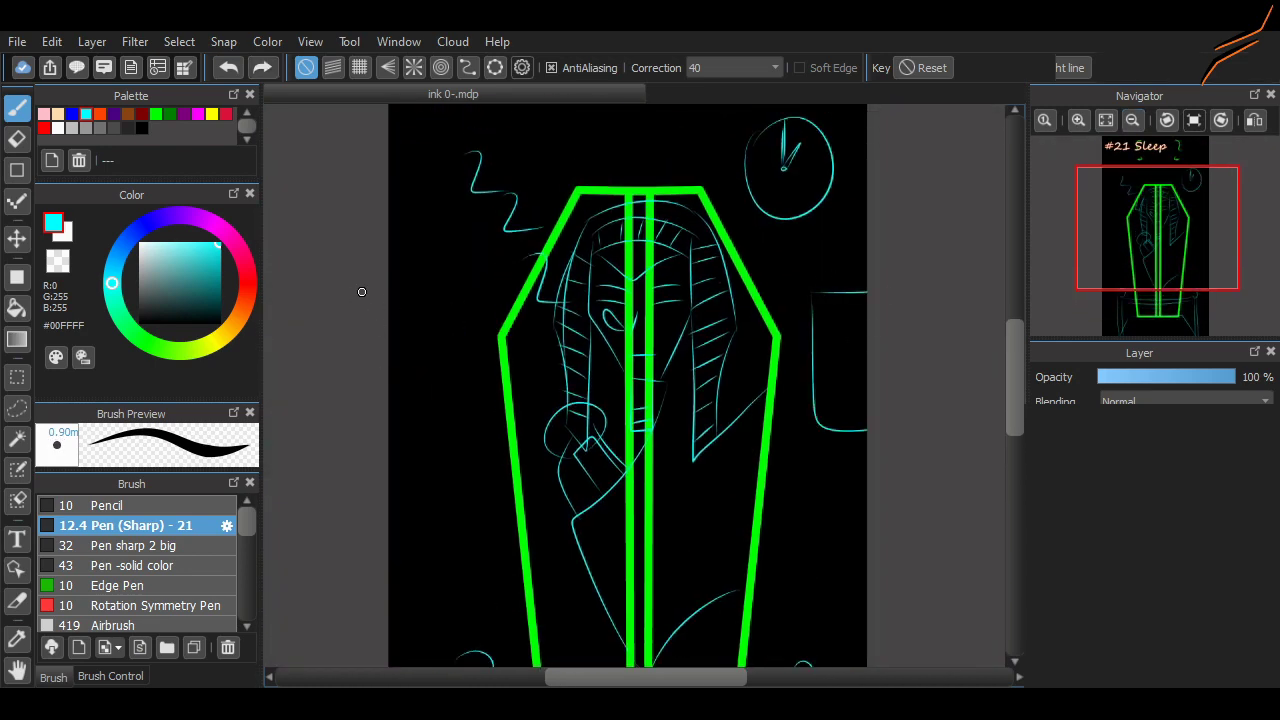
Sketch a box with rounded corners beside the coffin, running off the canvas's left edge
{"action": "left_click_drag", "start_coordinate": [362, 299], "coordinate": [384, 397]}
{"action": "mouse_move", "coordinate": [1014, 393]}
{"action": "left_mouse_down"}
{"action": "mouse_move", "coordinate": [1014, 299]}
{"action": "mouse_move", "coordinate": [1014, 374]}
{"action": "left_mouse_up"}
{"action": "left_click", "coordinate": [1079, 120]}
{"action": "left_click", "coordinate": [1079, 120]}
{"action": "left_click", "coordinate": [1133, 120]}
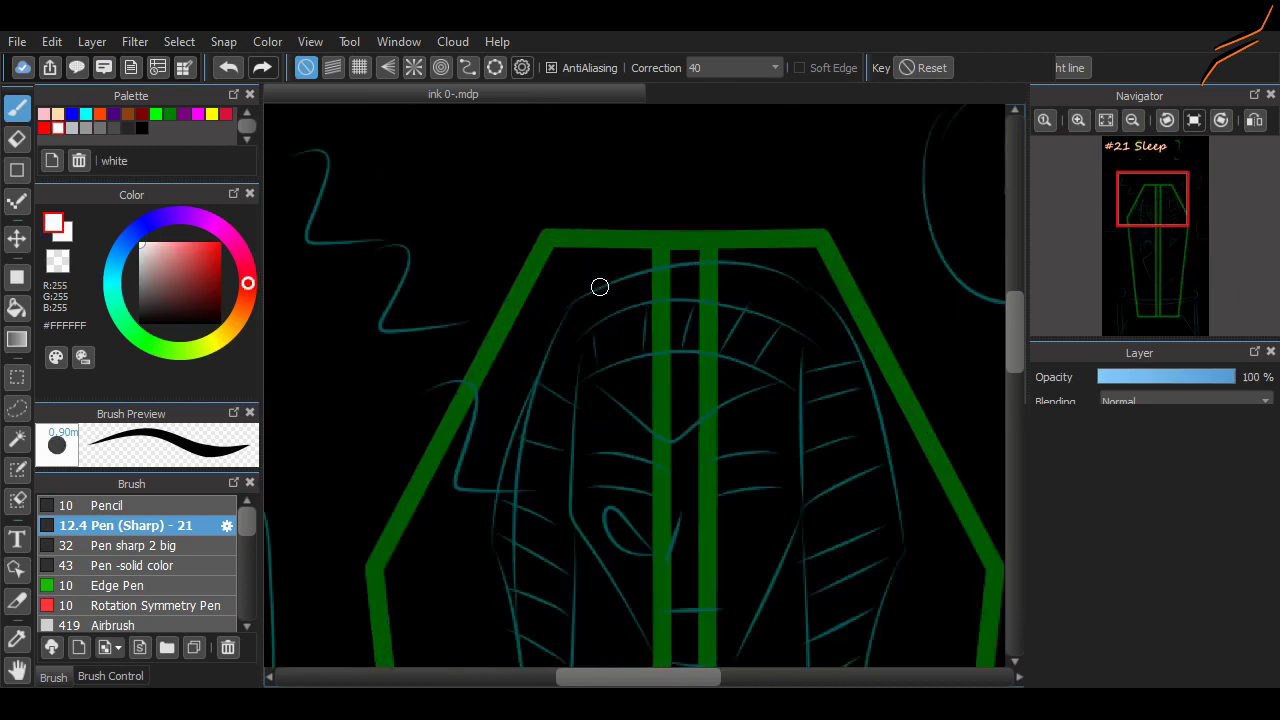
{"action": "left_click_drag", "start_coordinate": [548, 238], "coordinate": [829, 240]}
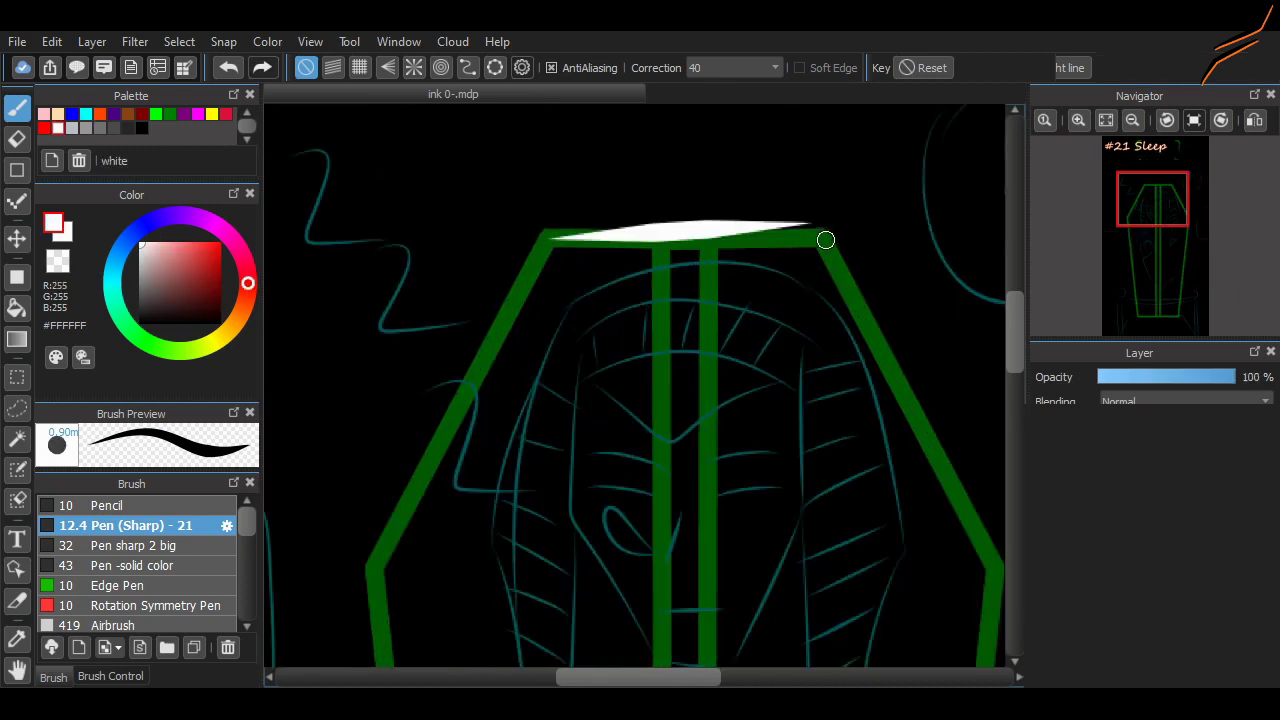
{"action": "key", "text": "ctrl+z"}
{"action": "left_click_drag", "start_coordinate": [551, 243], "coordinate": [816, 238]}
{"action": "key", "text": "ctrl+z"}
Ink the whole coffin outline over the green guide with straight white lines using the size 10 Pencil brush
{"action": "left_click", "coordinate": [165, 506]}
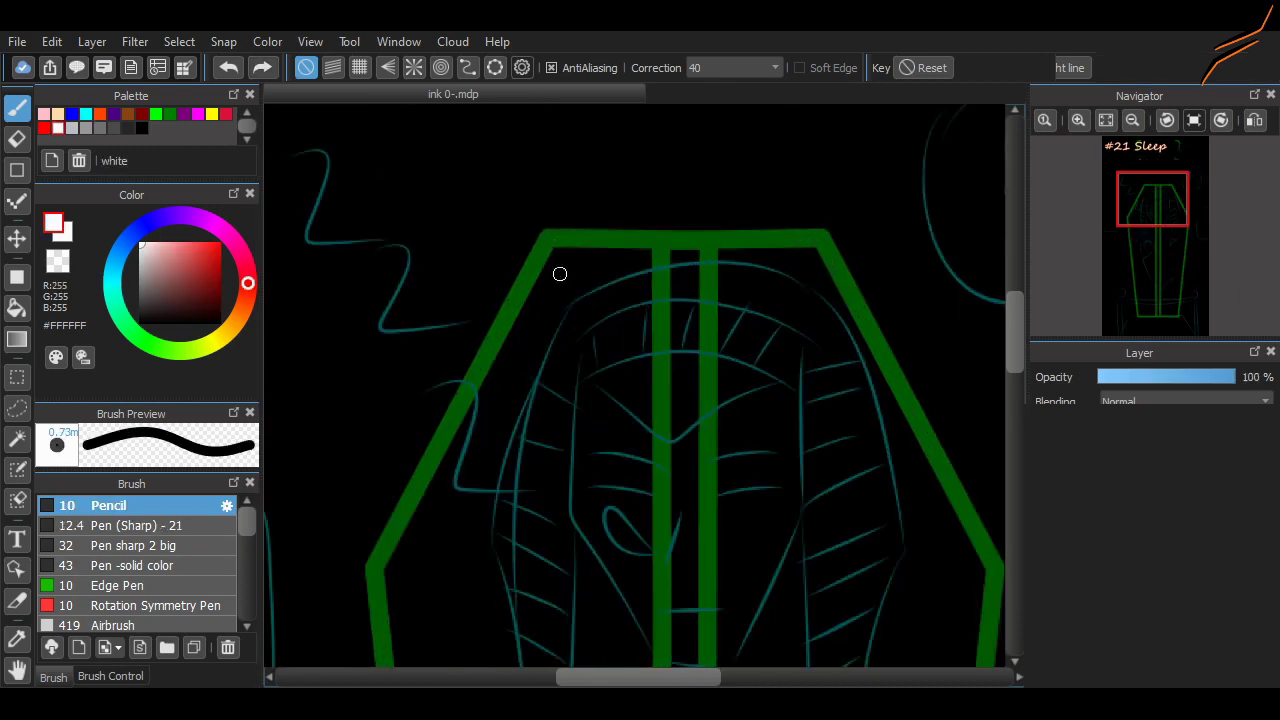
{"action": "left_click", "coordinate": [548, 239], "text": "shift"}
{"action": "left_click", "coordinate": [371, 576], "text": "shift"}
{"action": "scroll", "coordinate": [371, 576], "scroll_direction": "down", "scroll_amount": 10}
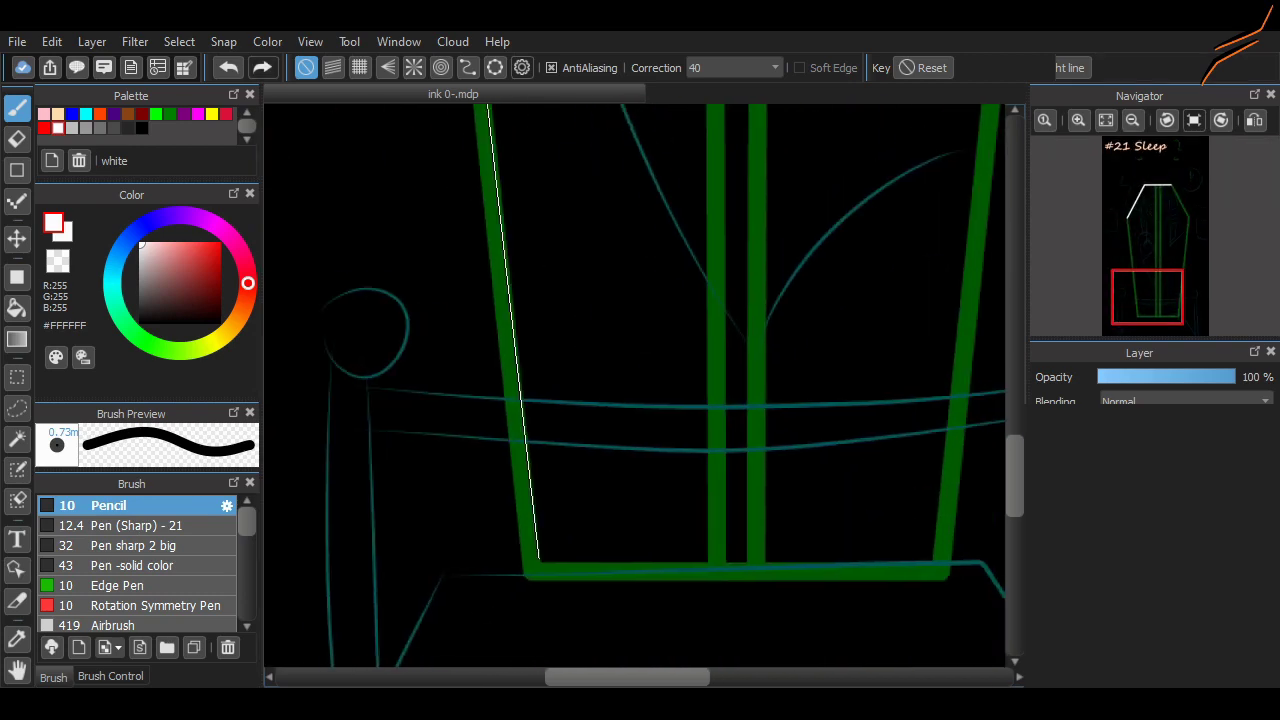
{"action": "left_click", "coordinate": [531, 577], "text": "shift"}
{"action": "left_click", "coordinate": [938, 575], "text": "shift"}
{"action": "scroll", "coordinate": [946, 451], "scroll_direction": "right", "scroll_amount": 5}
{"action": "scroll", "coordinate": [971, 366], "scroll_direction": "up", "scroll_amount": 5}
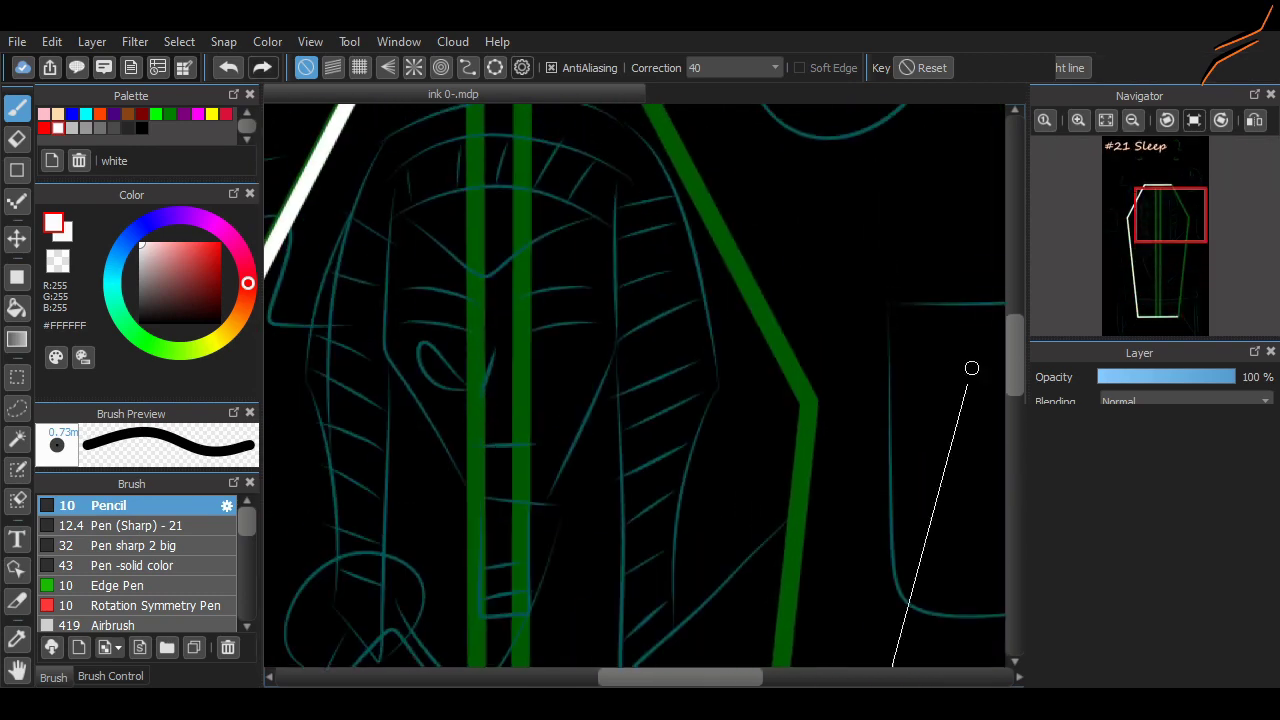
{"action": "left_click", "coordinate": [809, 400], "text": "shift"}
{"action": "scroll", "coordinate": [809, 400], "scroll_direction": "up", "scroll_amount": 3}
{"action": "left_click", "coordinate": [634, 234], "text": "shift"}
Ink the bed base below the coffin in white, with short ledges at both corners and slanted sides reaching the canvas's bottom edge
{"action": "left_click_drag", "start_coordinate": [1163, 200], "coordinate": [1160, 308]}
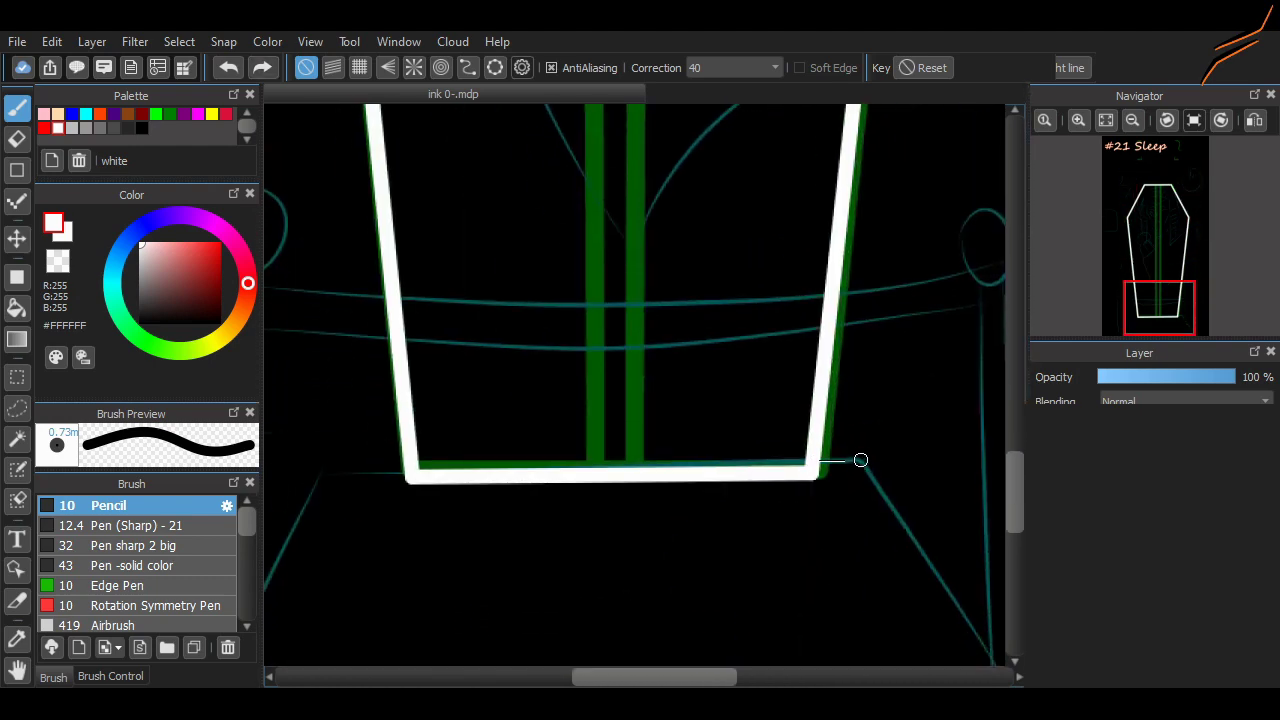
{"action": "left_click", "coordinate": [860, 458], "text": "shift"}
{"action": "scroll", "coordinate": [860, 458], "scroll_direction": "down", "scroll_amount": 2}
{"action": "scroll", "coordinate": [860, 458], "scroll_direction": "right", "scroll_amount": 2}
{"action": "mouse_move", "coordinate": [740, 677]}
{"action": "left_mouse_down"}
{"action": "mouse_move", "coordinate": [754, 677]}
{"action": "mouse_move", "coordinate": [698, 675]}
{"action": "left_mouse_up"}
{"action": "left_click", "coordinate": [886, 611], "text": "shift"}
{"action": "left_click", "coordinate": [941, 389]}
{"action": "left_click", "coordinate": [531, 391]}
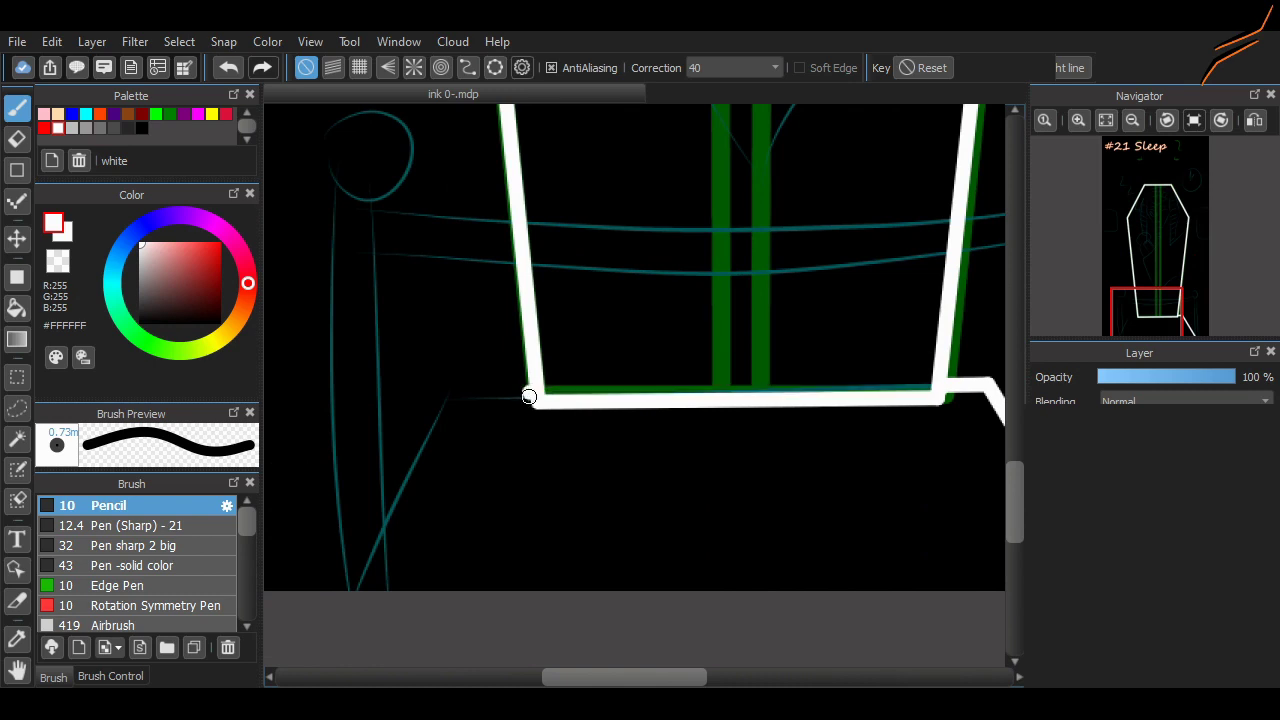
{"action": "left_click", "coordinate": [449, 394], "text": "shift"}
{"action": "left_click", "coordinate": [354, 604], "text": "shift"}
{"action": "left_click_drag", "start_coordinate": [624, 677], "coordinate": [718, 677]}
{"action": "left_click", "coordinate": [705, 592]}
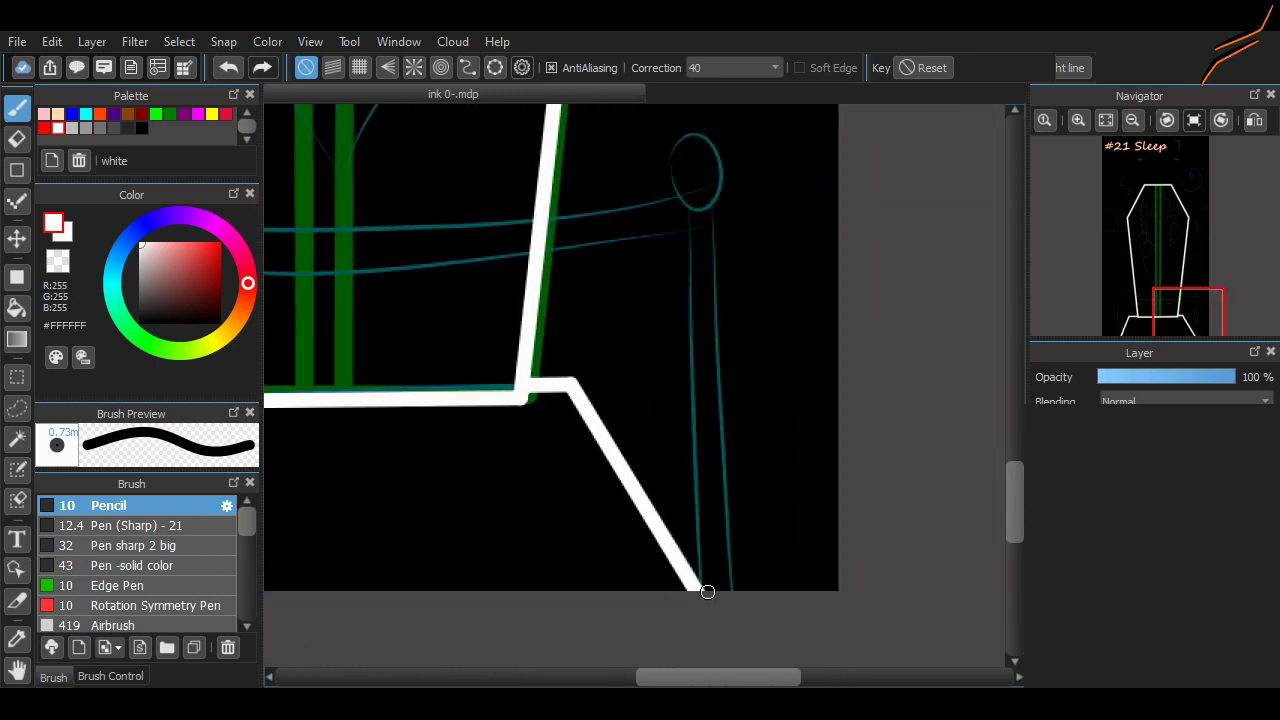
Set the brush size to 5.4 and ink the bed posts on both sides as pairs of straight white lines
{"action": "left_click", "coordinate": [111, 677]}
{"action": "left_click_drag", "start_coordinate": [67, 513], "coordinate": [59, 513]}
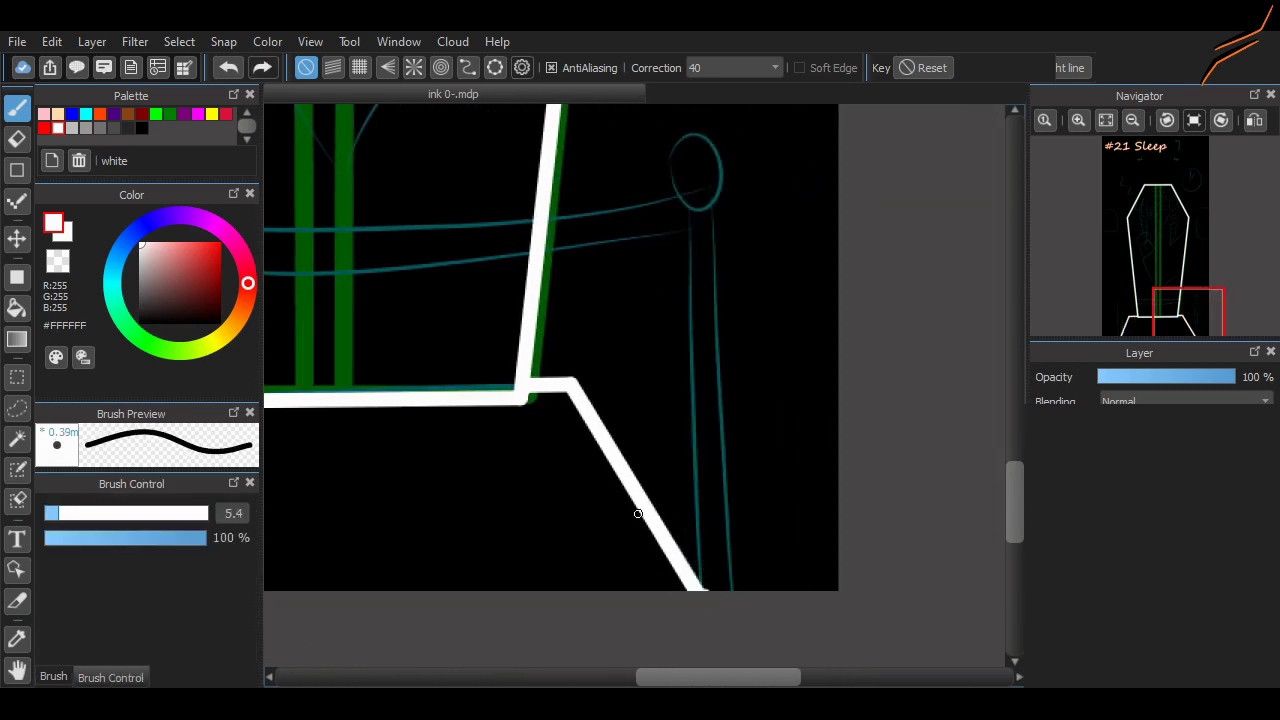
{"action": "left_click", "coordinate": [688, 221], "text": "shift"}
{"action": "left_click", "coordinate": [706, 609], "text": "shift"}
{"action": "left_click_drag", "start_coordinate": [735, 562], "coordinate": [713, 215]}
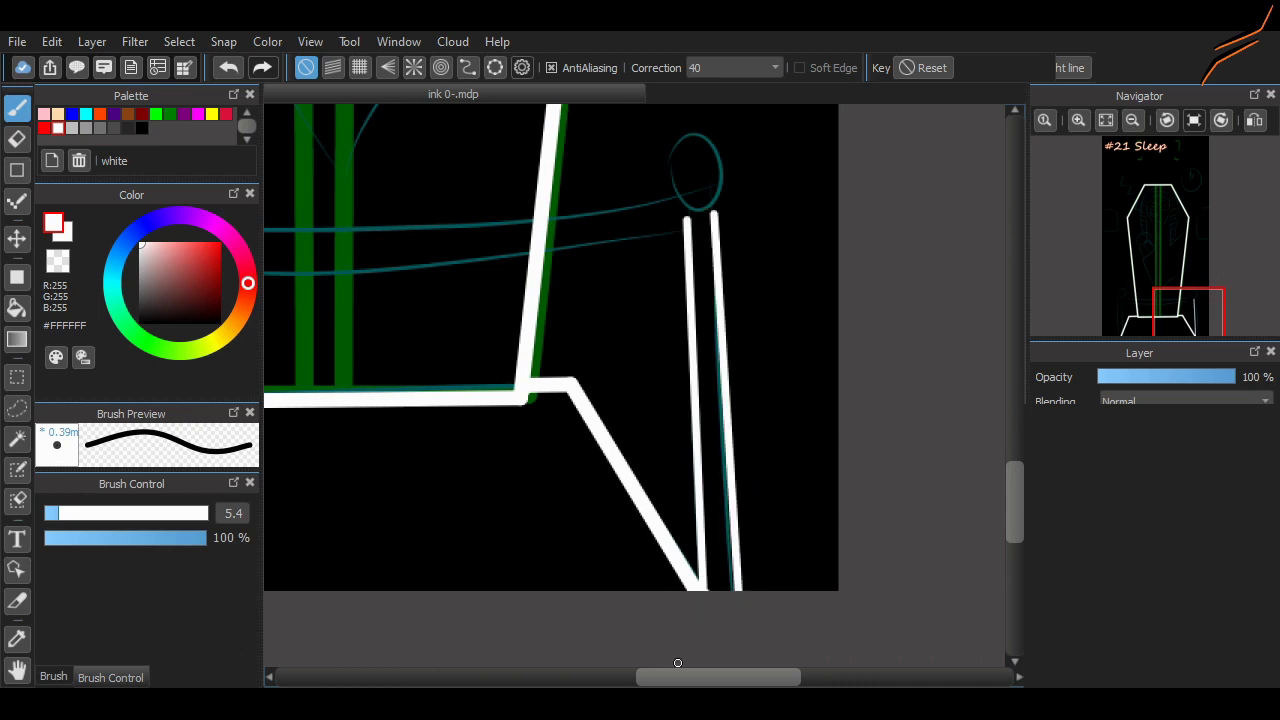
{"action": "scroll", "coordinate": [565, 208], "scroll_direction": "left", "scroll_amount": 6}
{"action": "mouse_move", "coordinate": [565, 208]}
{"action": "left_mouse_down"}
{"action": "mouse_move", "coordinate": [553, 588]}
{"action": "mouse_move", "coordinate": [560, 203]}
{"action": "mouse_move", "coordinate": [521, 592]}
{"action": "left_mouse_up"}
{"action": "key", "text": "ctrl+z"}
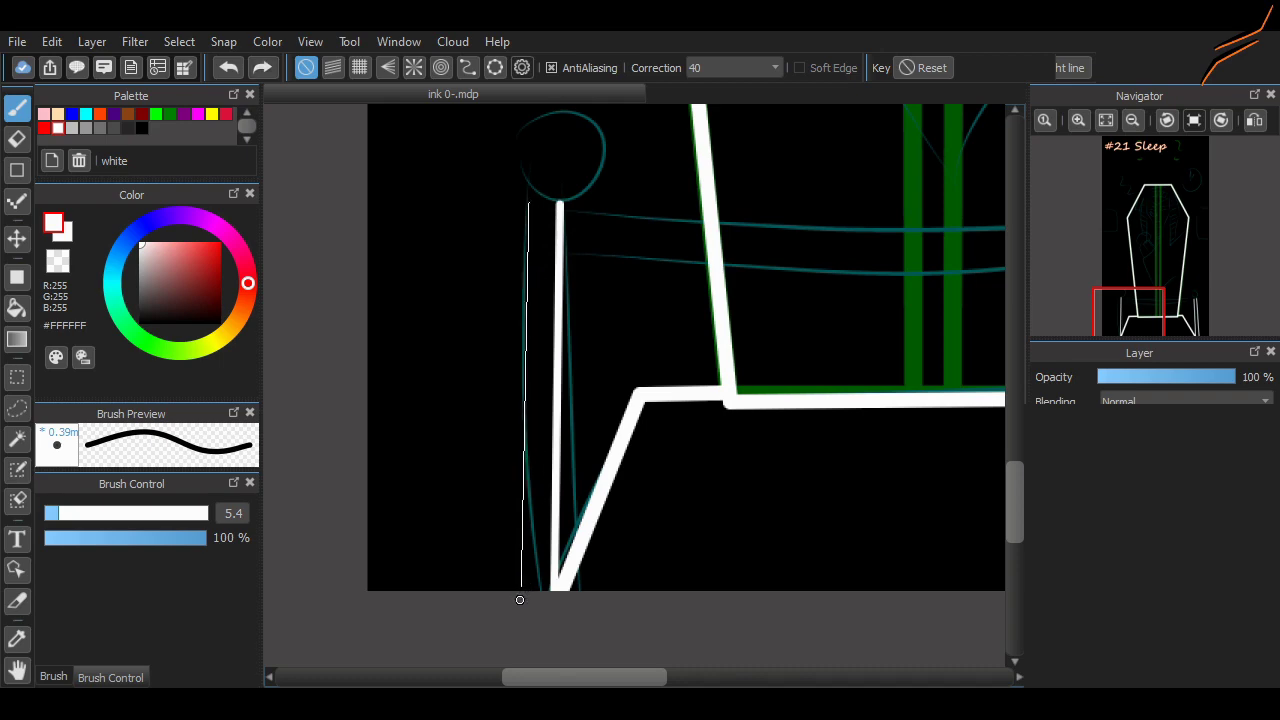
Ink a white rectangular outline around the sketched box to the left of the coffin
{"action": "scroll", "coordinate": [635, 380], "scroll_direction": "up", "scroll_amount": 10}
{"action": "left_click_drag", "start_coordinate": [665, 460], "coordinate": [607, 310]}
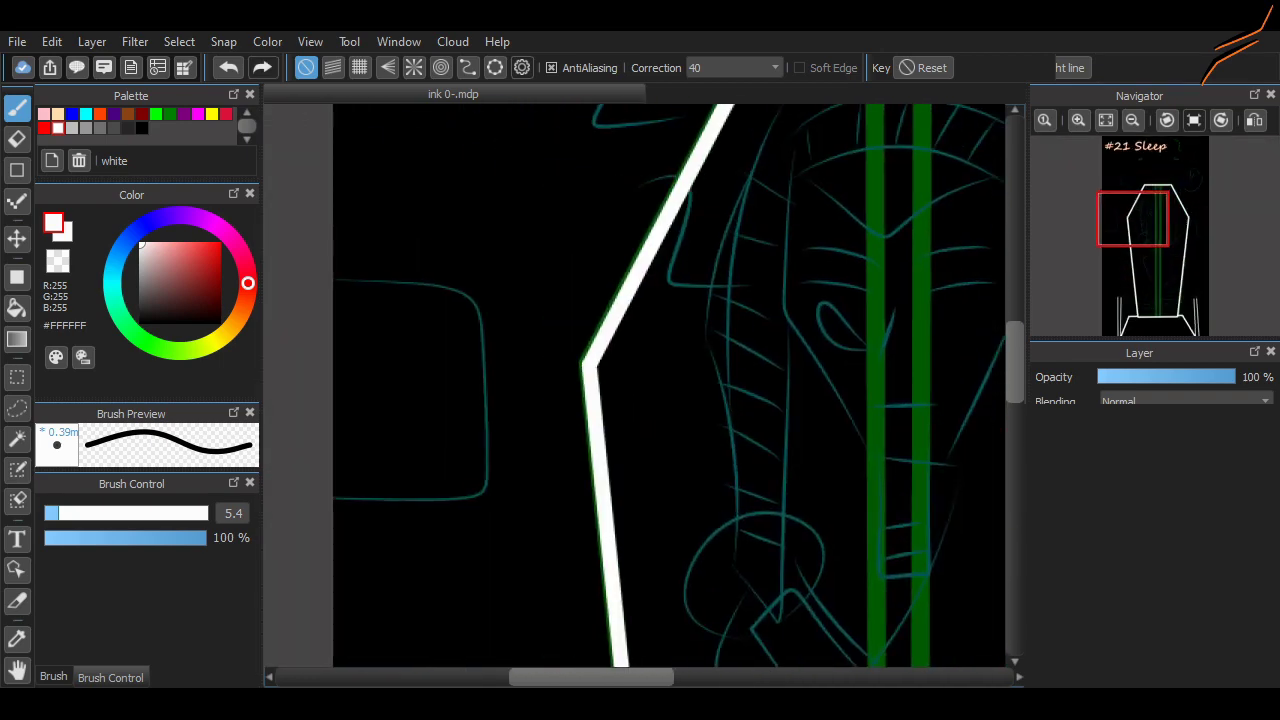
{"action": "left_click", "coordinate": [17, 278]}
{"action": "left_click", "coordinate": [17, 170]}
{"action": "left_click_drag", "start_coordinate": [301, 268], "coordinate": [488, 511]}
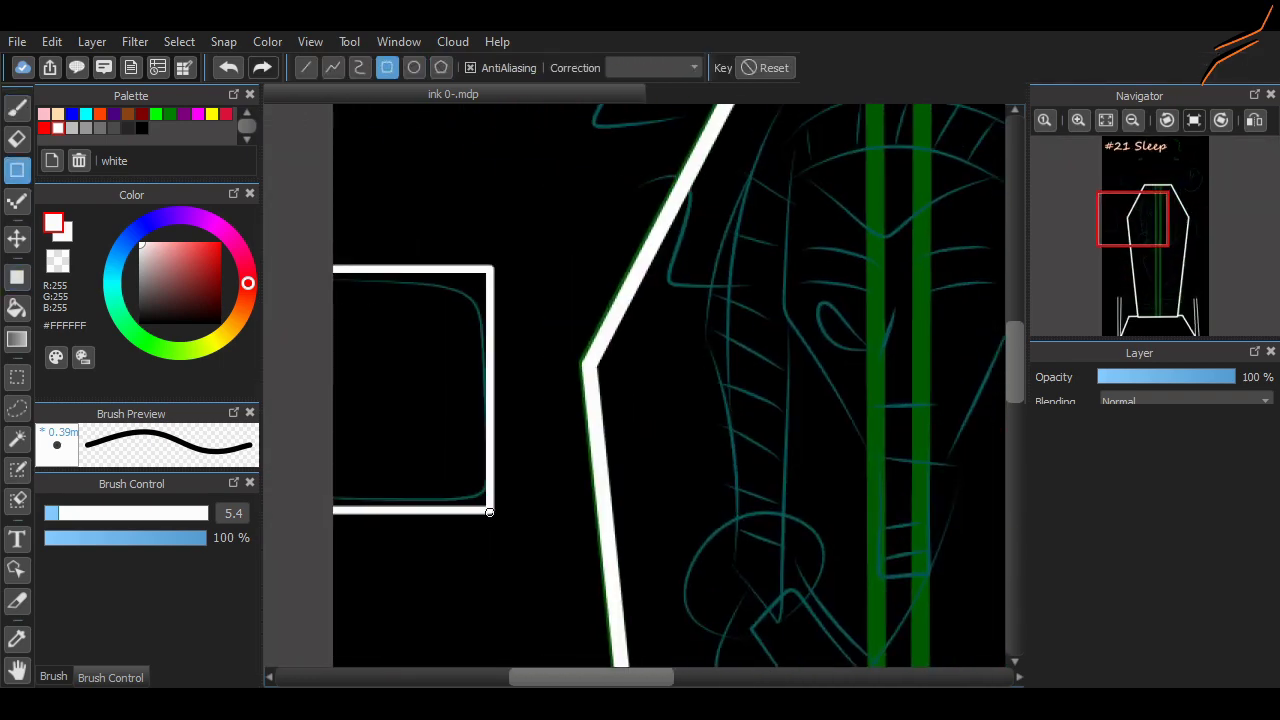
Ink a white rectangular frame over the box right of the coffin, with a smaller rectangle in its upper-left corner
{"action": "left_click_drag", "start_coordinate": [584, 677], "coordinate": [680, 677]}
{"action": "scroll", "coordinate": [688, 255], "scroll_direction": "right", "scroll_amount": 4}
{"action": "left_click_drag", "start_coordinate": [688, 255], "coordinate": [903, 603]}
{"action": "left_click_drag", "start_coordinate": [707, 271], "coordinate": [790, 390]}
Ink wavy scribble lines below the small rectangle in the right frame using the Pen (Sharp) brush
{"action": "key", "text": "b"}
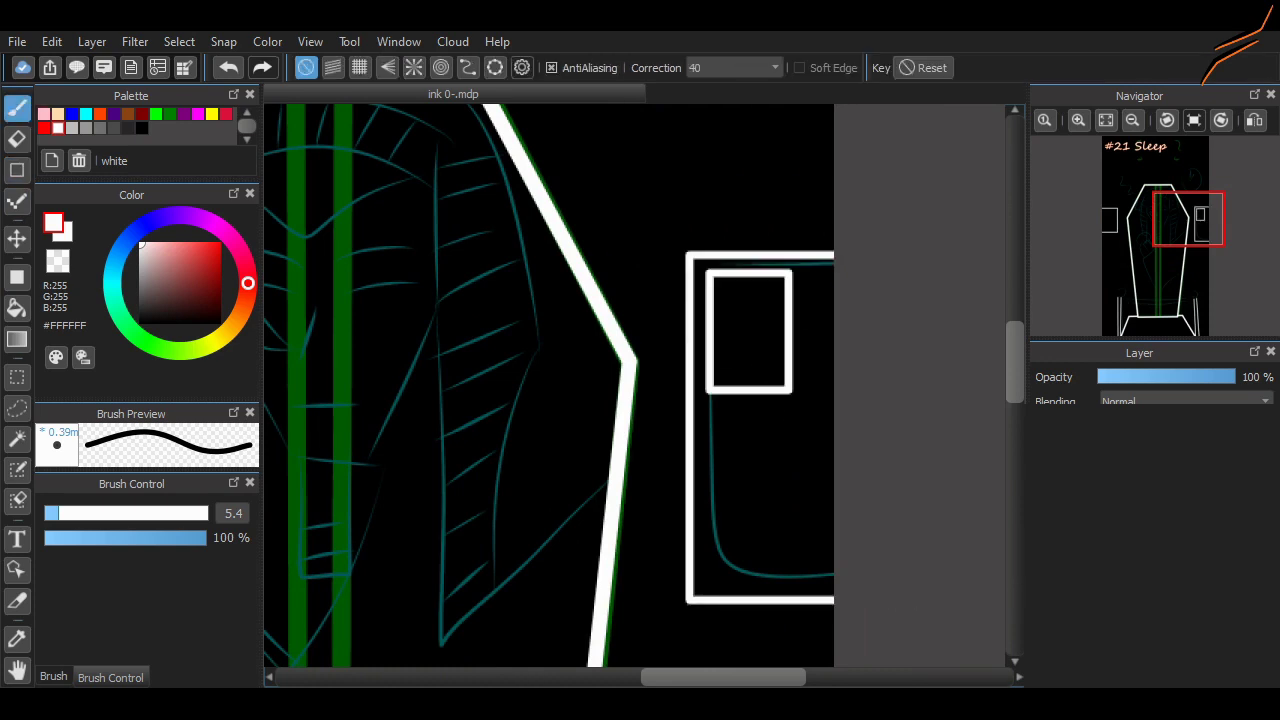
{"action": "left_click_drag", "start_coordinate": [725, 455], "coordinate": [836, 450]}
{"action": "left_click_drag", "start_coordinate": [726, 511], "coordinate": [824, 517]}
{"action": "left_click", "coordinate": [53, 677]}
{"action": "left_click", "coordinate": [130, 525]}
{"action": "key", "text": "ctrl+z"}
{"action": "key", "text": "ctrl+z"}
{"action": "mouse_move", "coordinate": [720, 445]}
{"action": "left_mouse_down"}
{"action": "mouse_move", "coordinate": [735, 432]}
{"action": "mouse_move", "coordinate": [838, 445]}
{"action": "left_mouse_up"}
{"action": "mouse_move", "coordinate": [719, 499]}
{"action": "left_mouse_down"}
{"action": "mouse_move", "coordinate": [782, 500]}
{"action": "mouse_move", "coordinate": [834, 545]}
{"action": "left_mouse_up"}
Ink overlapping circles and short wavy scribble lines inside the frame left of the coffin
{"action": "scroll", "coordinate": [436, 398], "scroll_direction": "left", "scroll_amount": 8}
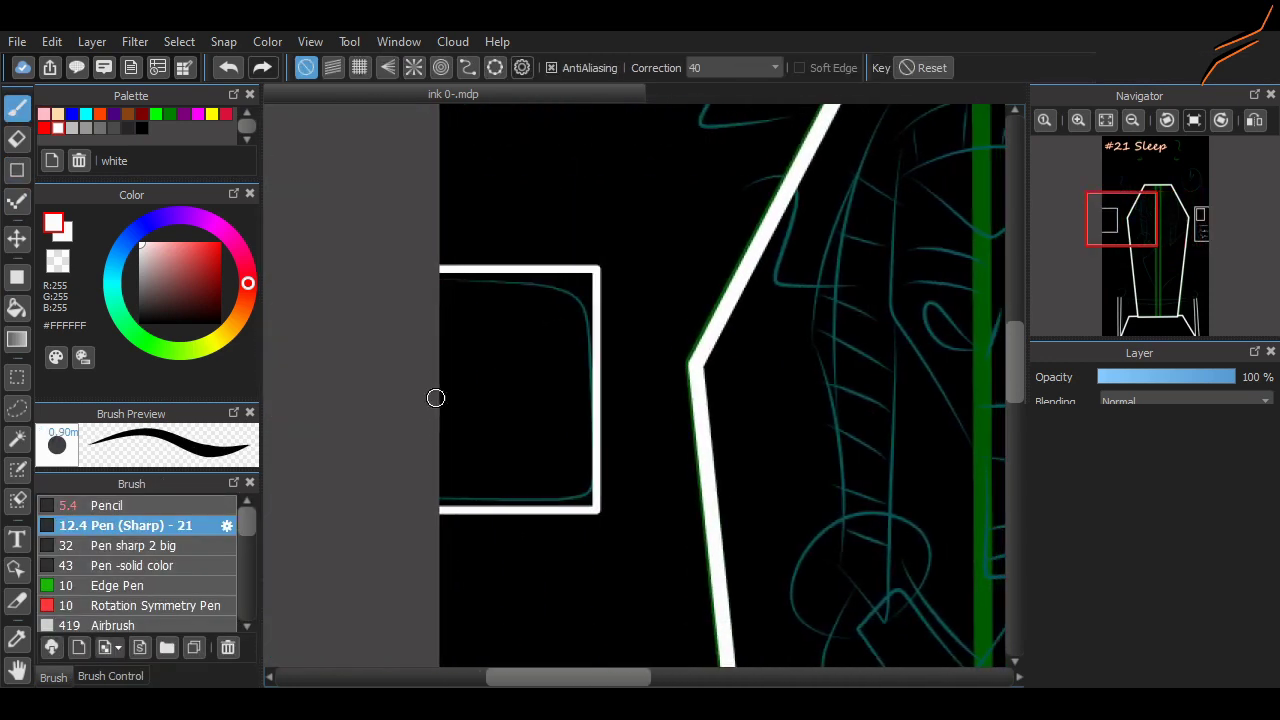
{"action": "mouse_move", "coordinate": [475, 304]}
{"action": "left_mouse_down"}
{"action": "mouse_move", "coordinate": [506, 320]}
{"action": "mouse_move", "coordinate": [478, 309]}
{"action": "left_mouse_up"}
{"action": "key", "text": "ctrl+z"}
{"action": "left_click_drag", "start_coordinate": [480, 304], "coordinate": [495, 331]}
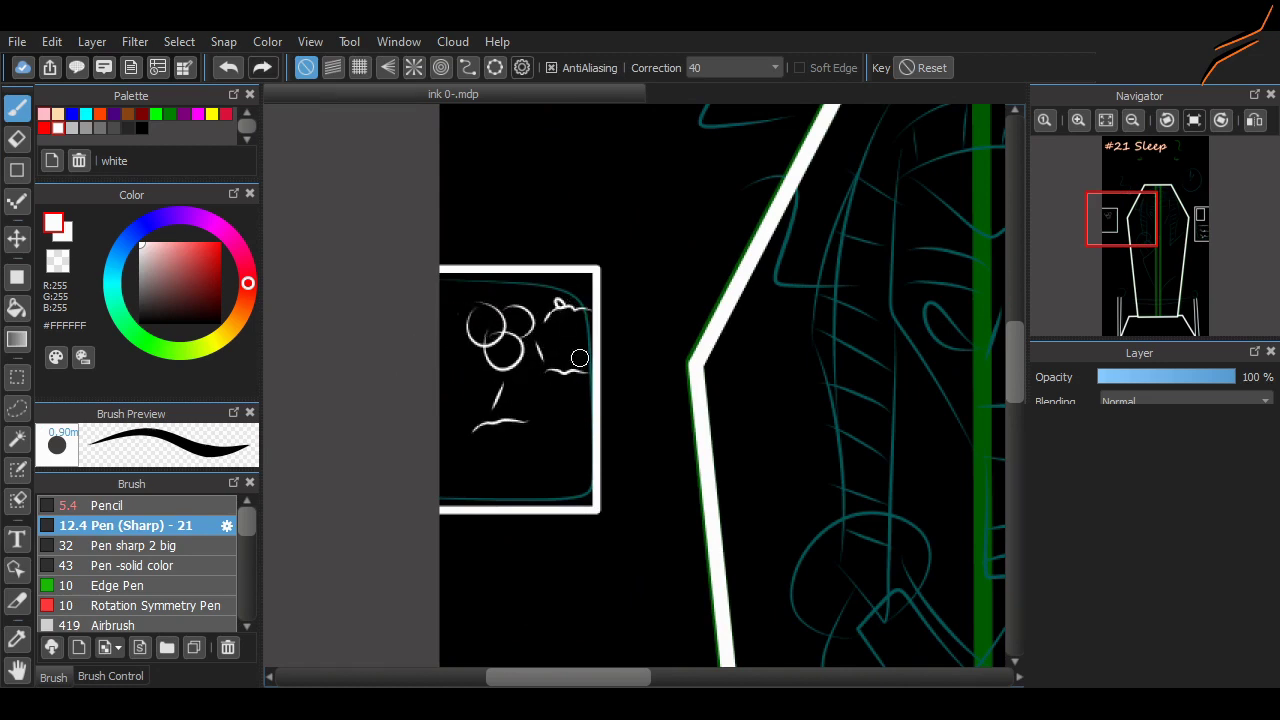
{"action": "key", "text": "ctrl+z"}
{"action": "left_click_drag", "start_coordinate": [543, 304], "coordinate": [583, 306]}
{"action": "key", "text": "ctrl+z"}
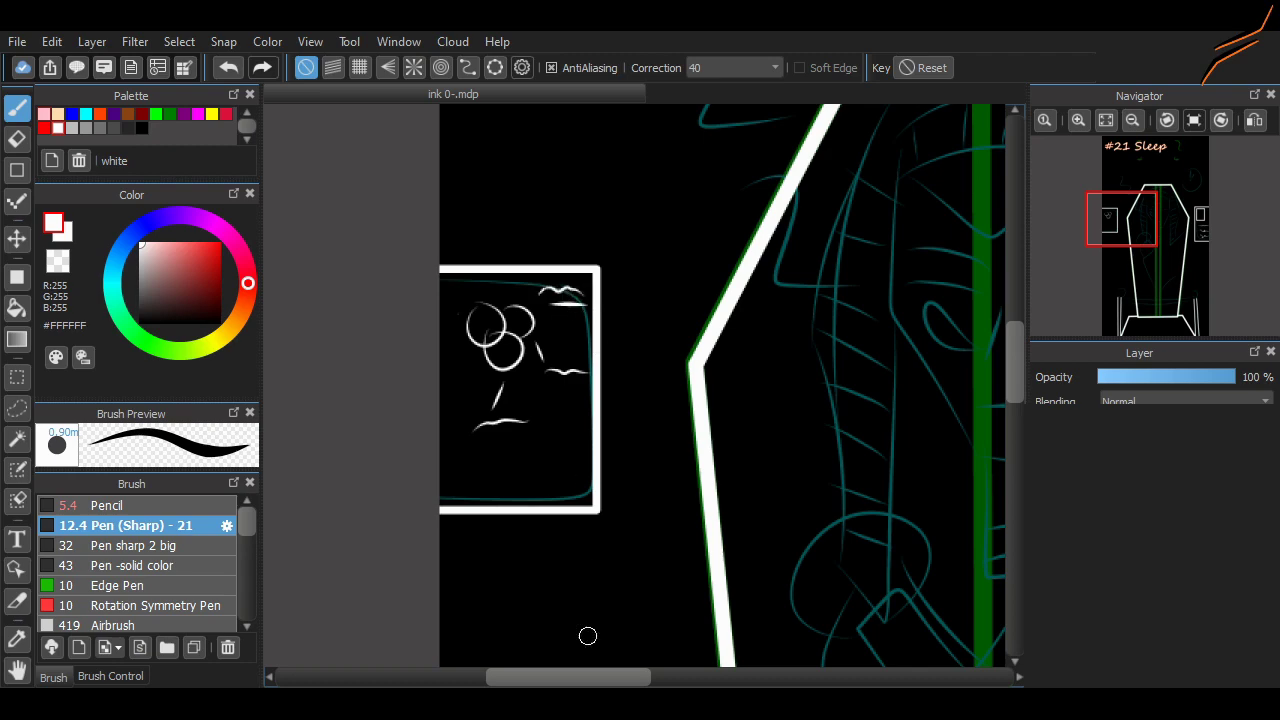
{"action": "left_click_drag", "start_coordinate": [467, 466], "coordinate": [530, 461]}
{"action": "key", "text": "ctrl+z"}
{"action": "left_click_drag", "start_coordinate": [466, 478], "coordinate": [507, 477]}
Ink the clock's rim as a thick white ellipse over the clock sketch
{"action": "left_click_drag", "start_coordinate": [569, 677], "coordinate": [653, 677]}
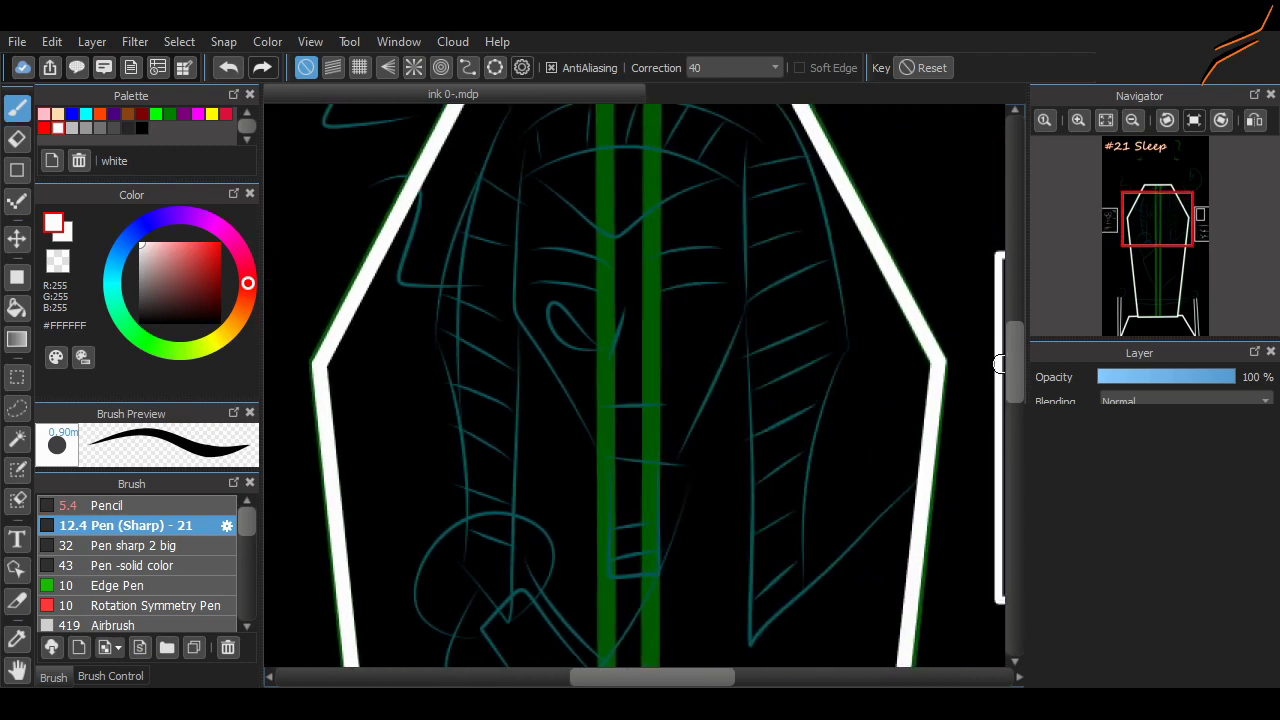
{"action": "left_click_drag", "start_coordinate": [1015, 362], "coordinate": [1015, 315]}
{"action": "left_click_drag", "start_coordinate": [806, 564], "coordinate": [546, 557]}
{"action": "left_click", "coordinate": [17, 170]}
{"action": "left_click", "coordinate": [414, 67]}
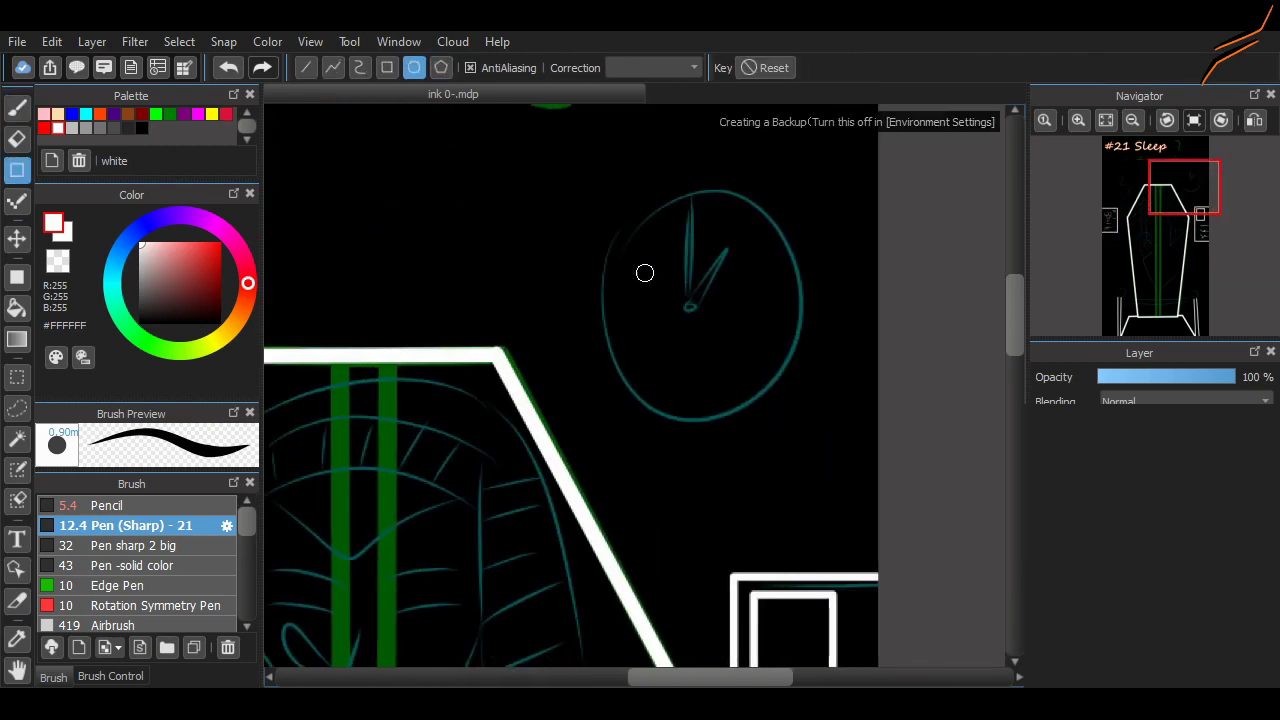
{"action": "mouse_move", "coordinate": [623, 260]}
{"action": "left_mouse_down"}
{"action": "mouse_move", "coordinate": [752, 402]}
{"action": "mouse_move", "coordinate": [777, 412]}
{"action": "left_mouse_up"}
{"action": "key", "text": "ctrl+z"}
{"action": "left_click_drag", "start_coordinate": [671, 350], "coordinate": [820, 187]}
{"action": "key", "text": "ctrl+z"}
{"action": "left_click_drag", "start_coordinate": [768, 200], "coordinate": [594, 391]}
{"action": "key", "text": "ctrl+z"}
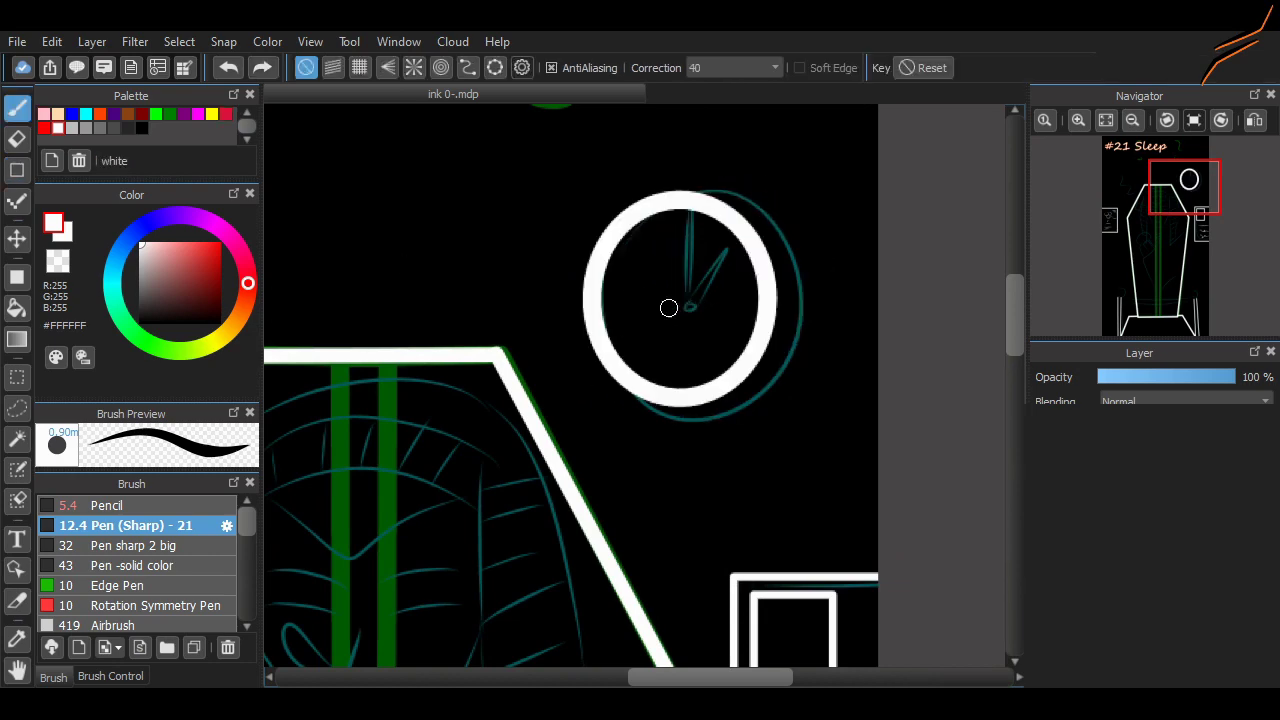
Ink the clock's centre dot and upright hand in white, and its slanted hand in red
{"action": "left_click_drag", "start_coordinate": [676, 306], "coordinate": [679, 220]}
{"action": "key", "text": "ctrl+z"}
{"action": "left_click_drag", "start_coordinate": [656, 677], "coordinate": [626, 677]}
{"action": "left_click_drag", "start_coordinate": [1150, 229], "coordinate": [1171, 207]}
{"action": "right_click", "coordinate": [885, 288]}
{"action": "left_click", "coordinate": [44, 128]}
{"action": "left_click_drag", "start_coordinate": [807, 247], "coordinate": [832, 230]}
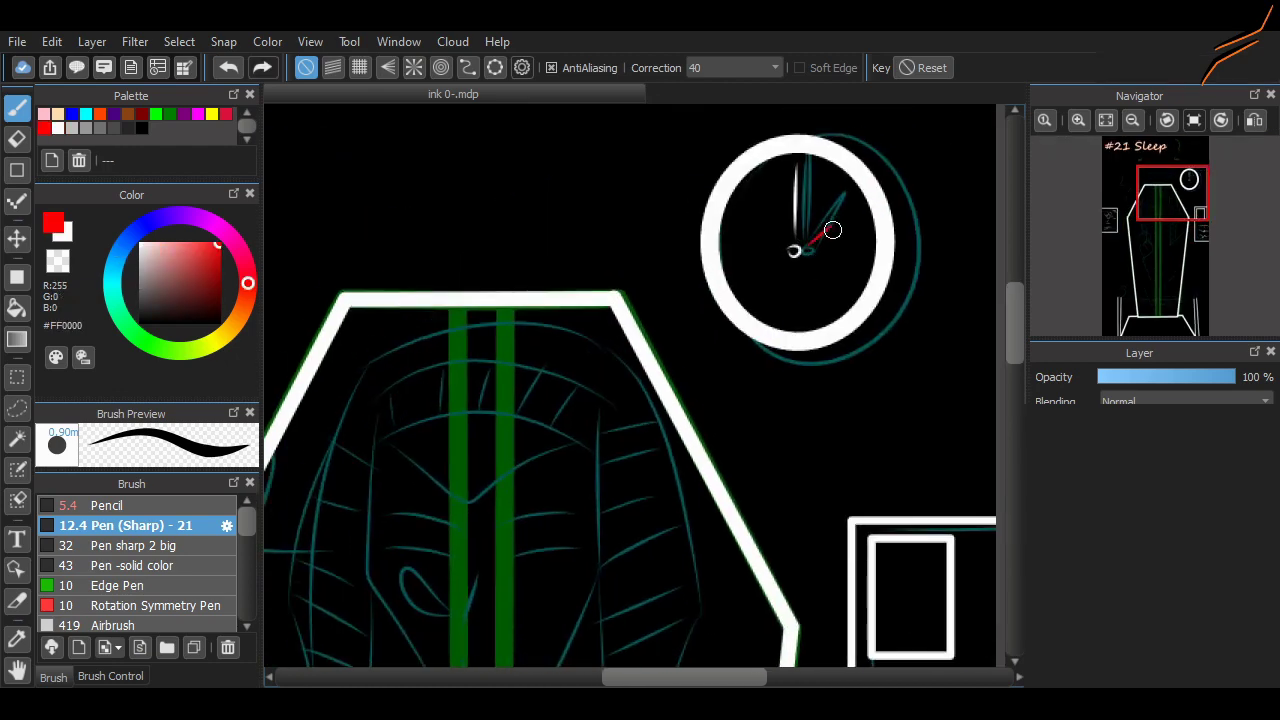
{"action": "left_click_drag", "start_coordinate": [1163, 238], "coordinate": [1157, 241]}
{"action": "left_click", "coordinate": [58, 128]}
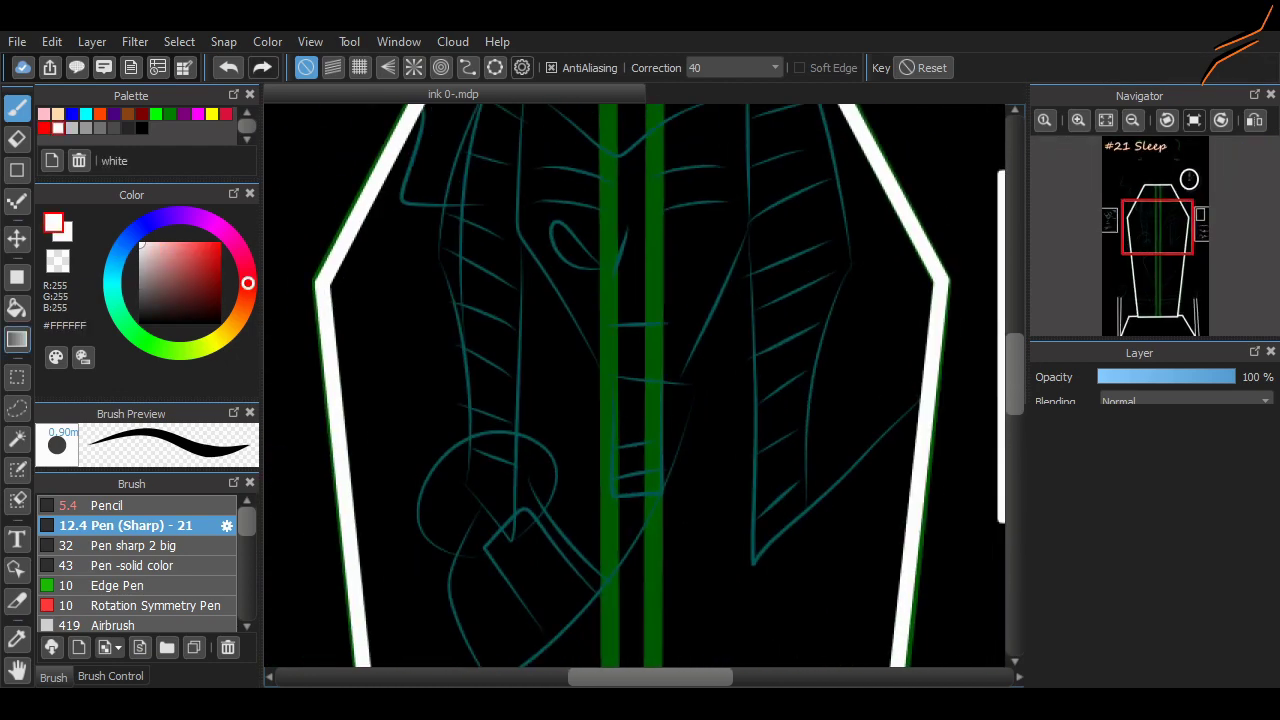
{"action": "scroll", "coordinate": [714, 364], "scroll_direction": "down", "scroll_amount": 3}
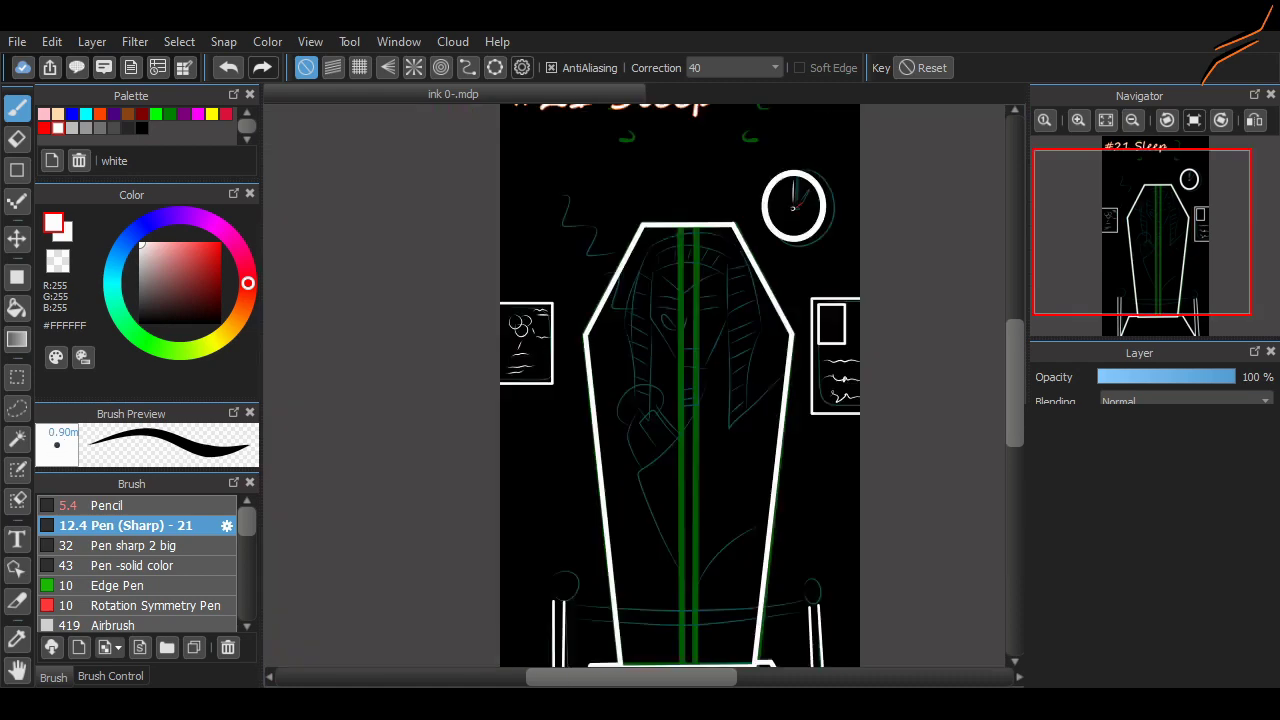
{"action": "scroll", "coordinate": [712, 365], "scroll_direction": "up", "scroll_amount": 2}
{"action": "scroll", "coordinate": [883, 512], "scroll_direction": "down", "scroll_amount": 2}
Ink a round red knob on top of the left bed post with the Pen sharp 2 big brush
{"action": "left_click_drag", "start_coordinate": [1015, 388], "coordinate": [1015, 448]}
{"action": "scroll", "coordinate": [770, 456], "scroll_direction": "up", "scroll_amount": 3}
{"action": "scroll", "coordinate": [539, 446], "scroll_direction": "down", "scroll_amount": 1}
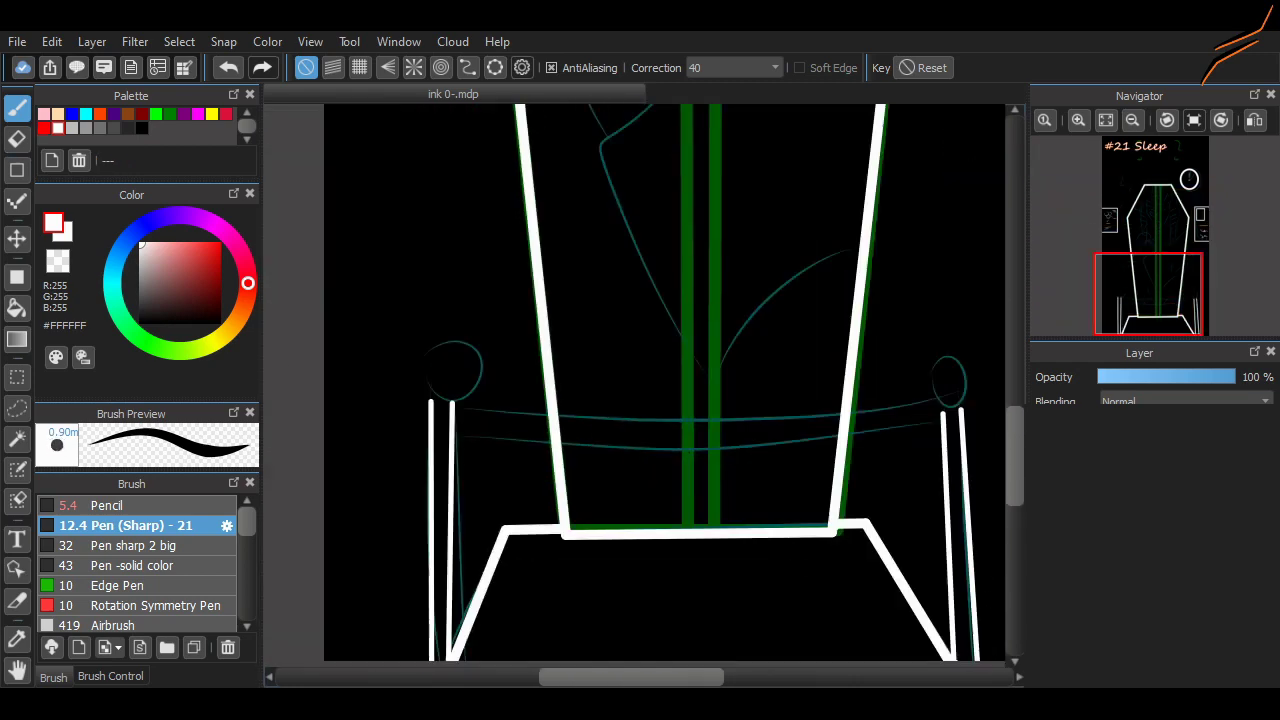
{"action": "left_click", "coordinate": [44, 128]}
{"action": "scroll", "coordinate": [391, 409], "scroll_direction": "up", "scroll_amount": 2}
{"action": "left_click_drag", "start_coordinate": [602, 677], "coordinate": [613, 677]}
{"action": "left_click_drag", "start_coordinate": [389, 394], "coordinate": [452, 402]}
{"action": "key", "text": "ctrl+z"}
{"action": "left_click", "coordinate": [138, 545]}
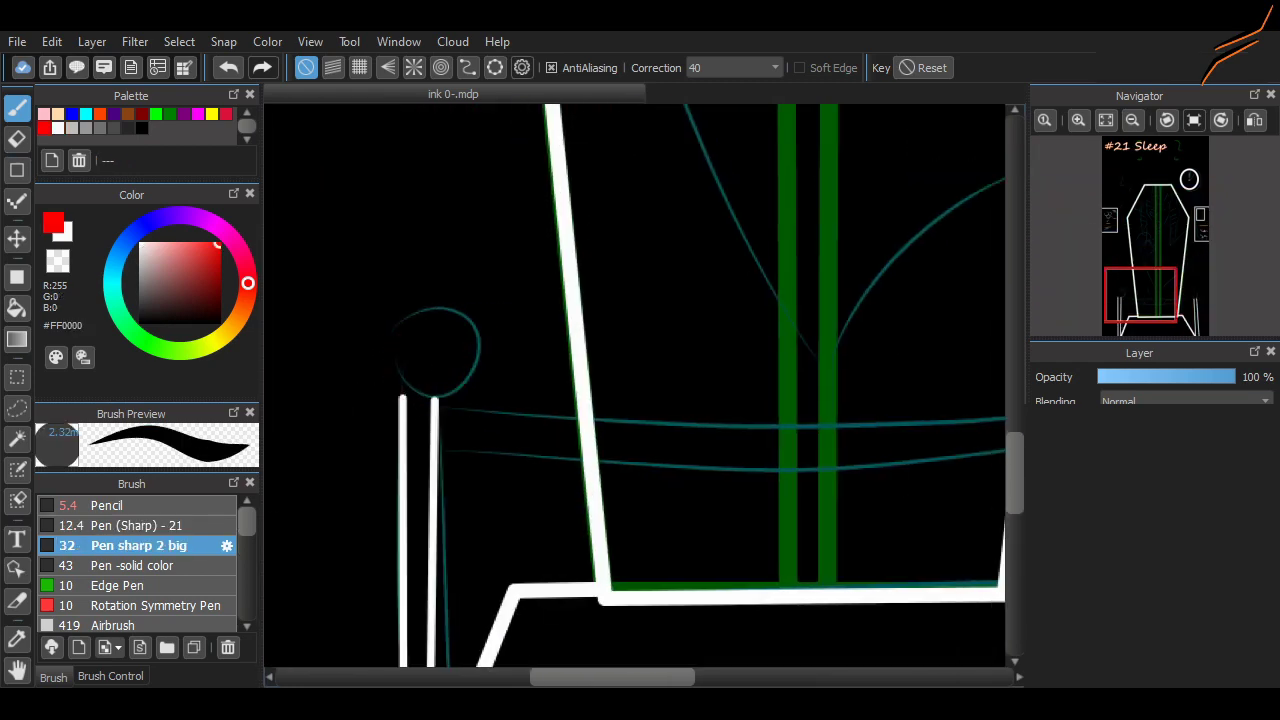
{"action": "left_click_drag", "start_coordinate": [396, 348], "coordinate": [414, 414]}
{"action": "key", "text": "ctrl+z"}
{"action": "left_click_drag", "start_coordinate": [399, 352], "coordinate": [427, 407]}
Ink a matching round red knob on top of the right bed post
{"action": "left_click_drag", "start_coordinate": [600, 677], "coordinate": [636, 677]}
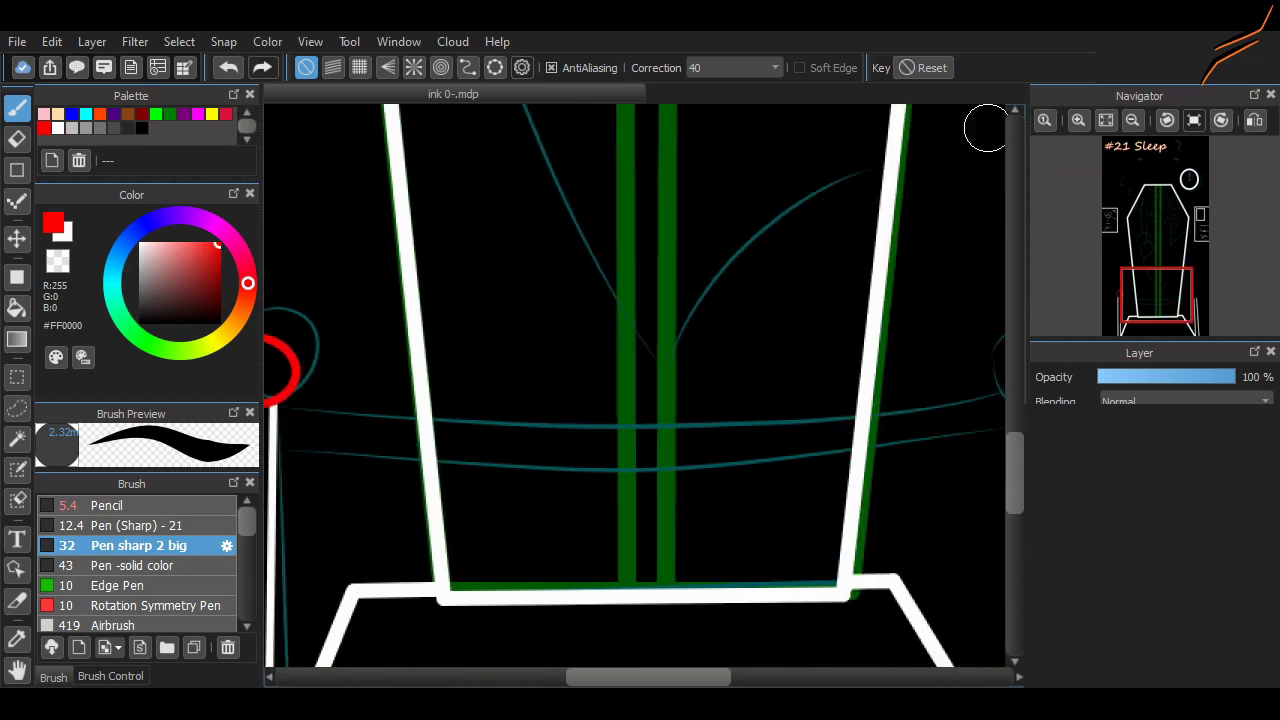
{"action": "left_click", "coordinate": [1132, 120]}
{"action": "left_click_drag", "start_coordinate": [871, 386], "coordinate": [886, 404]}
{"action": "key", "text": "ctrl+z"}
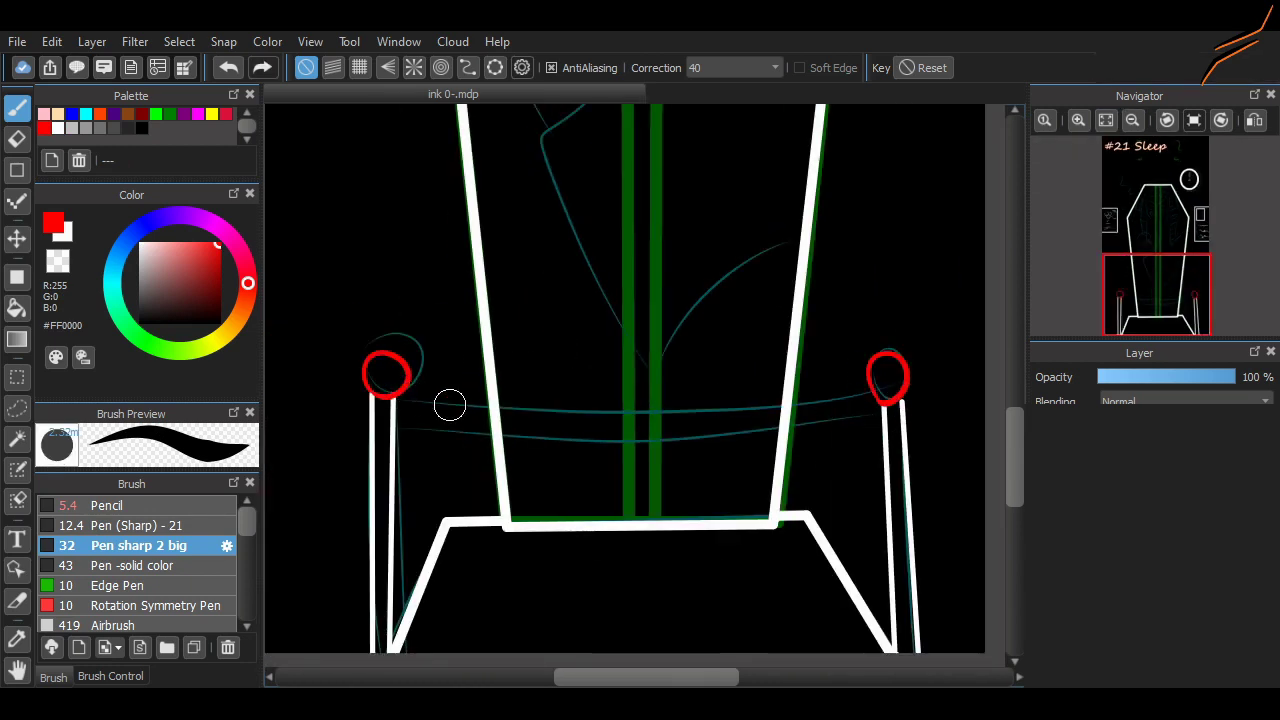
Ink two curved red rails between the bed posts, using brush size 20 for the lower one
{"action": "left_click_drag", "start_coordinate": [400, 400], "coordinate": [868, 410]}
{"action": "key", "text": "ctrl+z"}
{"action": "left_click_drag", "start_coordinate": [400, 422], "coordinate": [885, 425]}
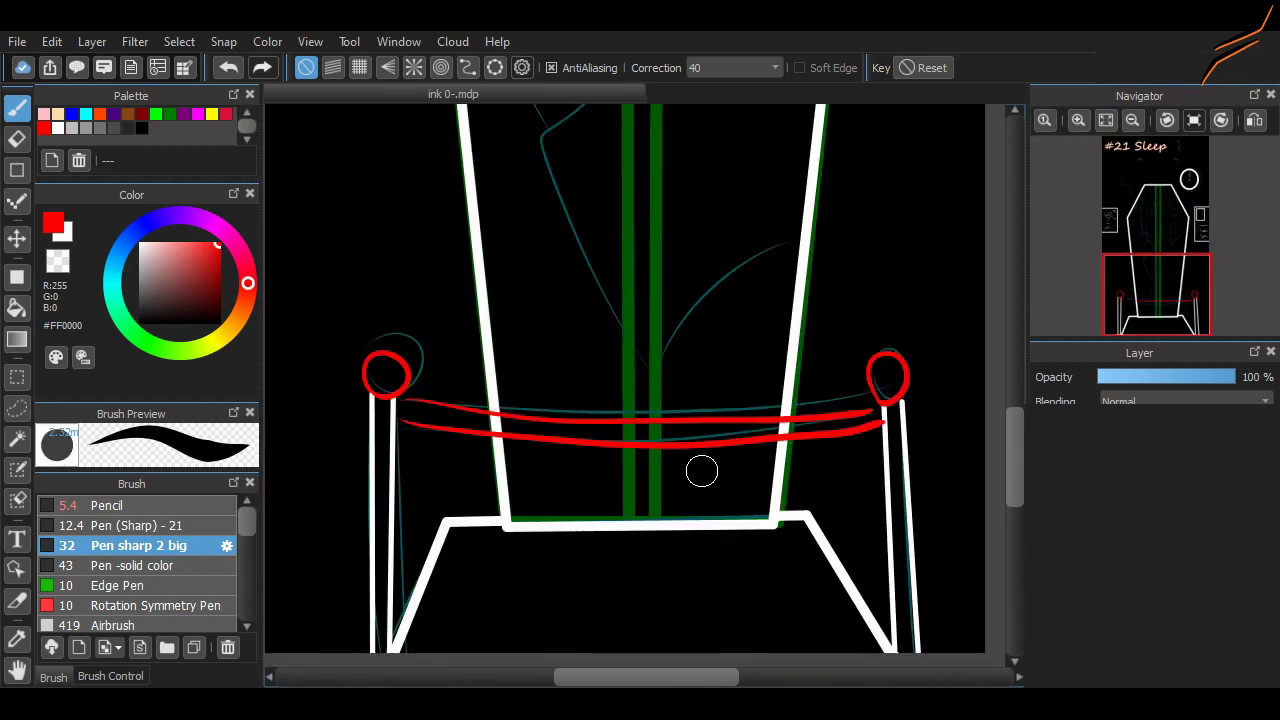
{"action": "left_click_drag", "start_coordinate": [668, 485], "coordinate": [764, 502]}
{"action": "key", "text": "ctrl+z"}
{"action": "left_click", "coordinate": [111, 677]}
{"action": "left_click", "coordinate": [112, 513]}
{"action": "key", "text": "ctrl+z"}
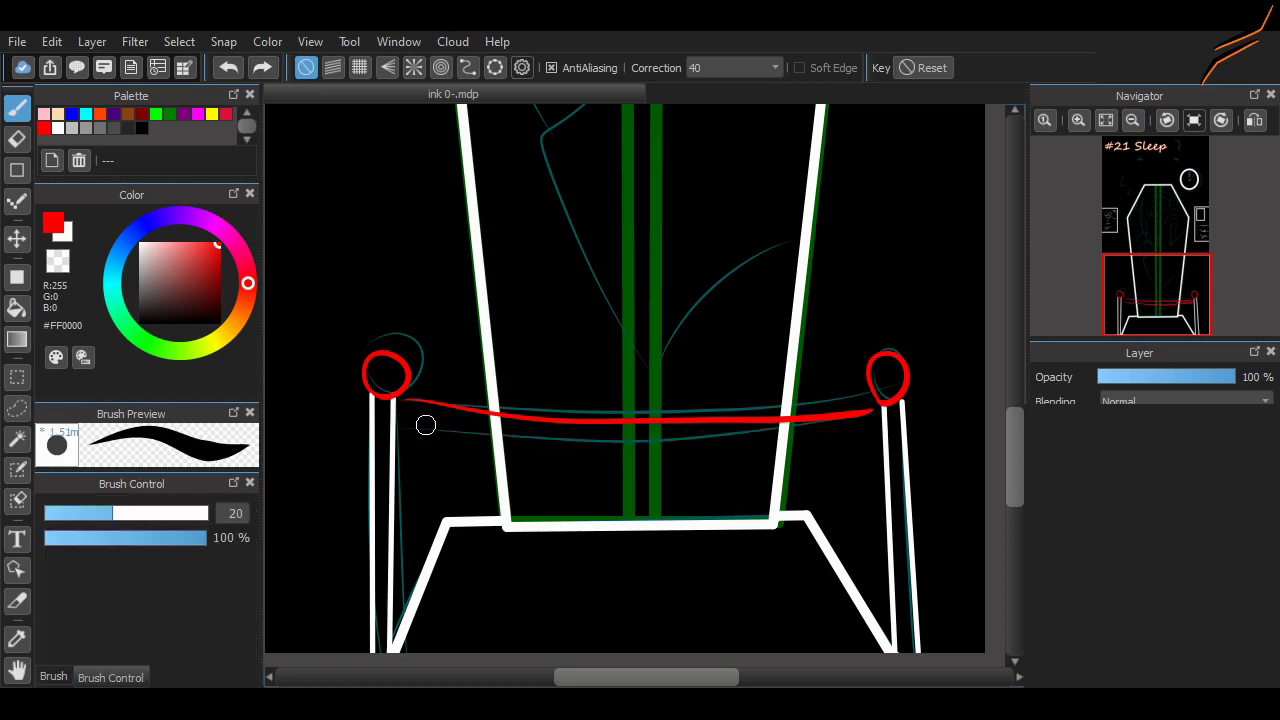
{"action": "left_click_drag", "start_coordinate": [404, 425], "coordinate": [868, 425]}
Erase the part of the coffin's left white outline that lies between the two red rails
{"action": "mouse_move", "coordinate": [1015, 457]}
{"action": "left_mouse_down"}
{"action": "mouse_move", "coordinate": [1015, 363]}
{"action": "mouse_move", "coordinate": [1015, 477]}
{"action": "left_mouse_up"}
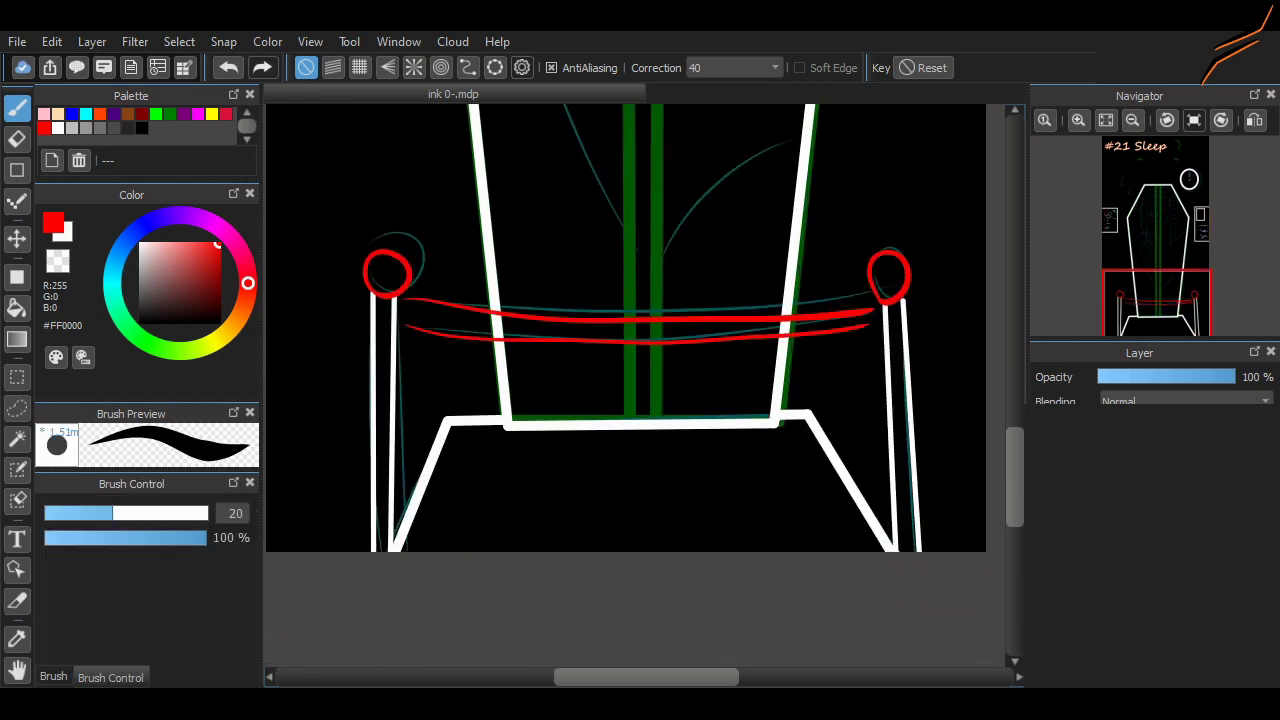
{"action": "left_click", "coordinate": [1078, 120]}
{"action": "left_click", "coordinate": [17, 139]}
{"action": "left_click", "coordinate": [1078, 120]}
{"action": "left_click", "coordinate": [1078, 120]}
{"action": "left_click_drag", "start_coordinate": [1173, 303], "coordinate": [1147, 303]}
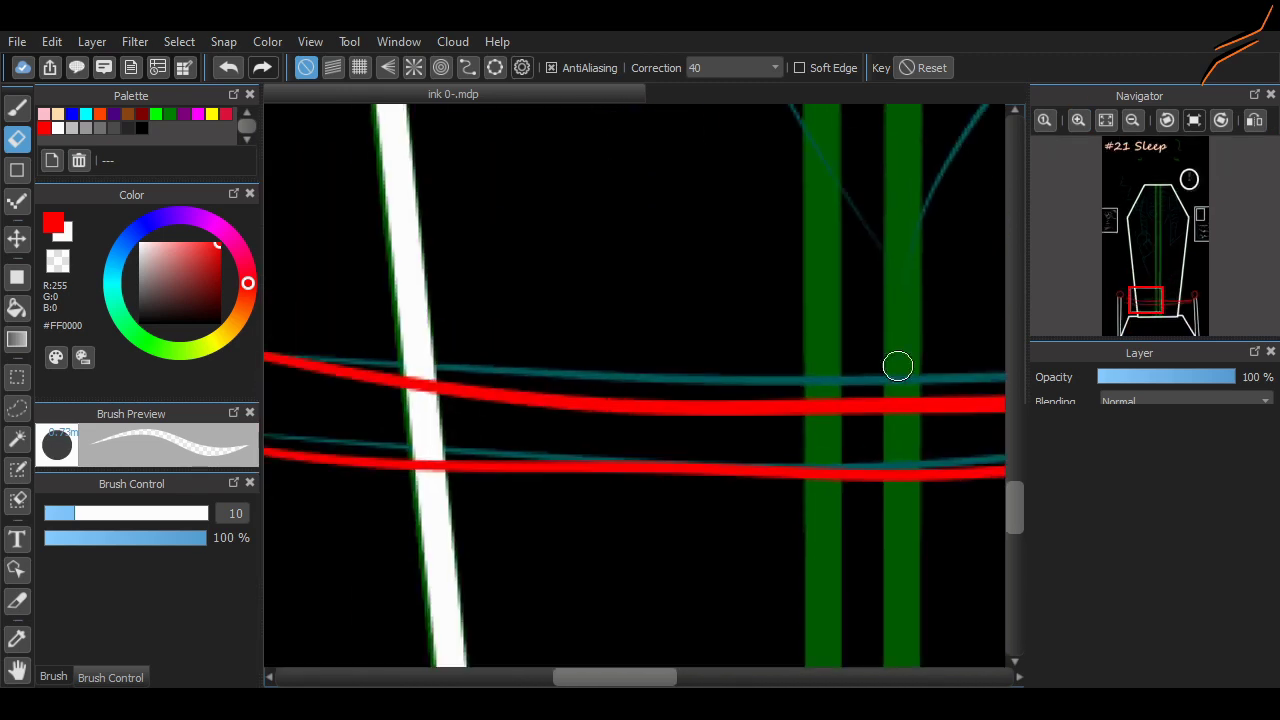
{"action": "mouse_move", "coordinate": [402, 418]}
{"action": "left_mouse_down"}
{"action": "mouse_move", "coordinate": [440, 399]}
{"action": "mouse_move", "coordinate": [402, 403]}
{"action": "mouse_move", "coordinate": [446, 441]}
{"action": "mouse_move", "coordinate": [448, 413]}
{"action": "mouse_move", "coordinate": [414, 432]}
{"action": "mouse_move", "coordinate": [449, 450]}
{"action": "mouse_move", "coordinate": [402, 459]}
{"action": "mouse_move", "coordinate": [412, 409]}
{"action": "left_mouse_up"}
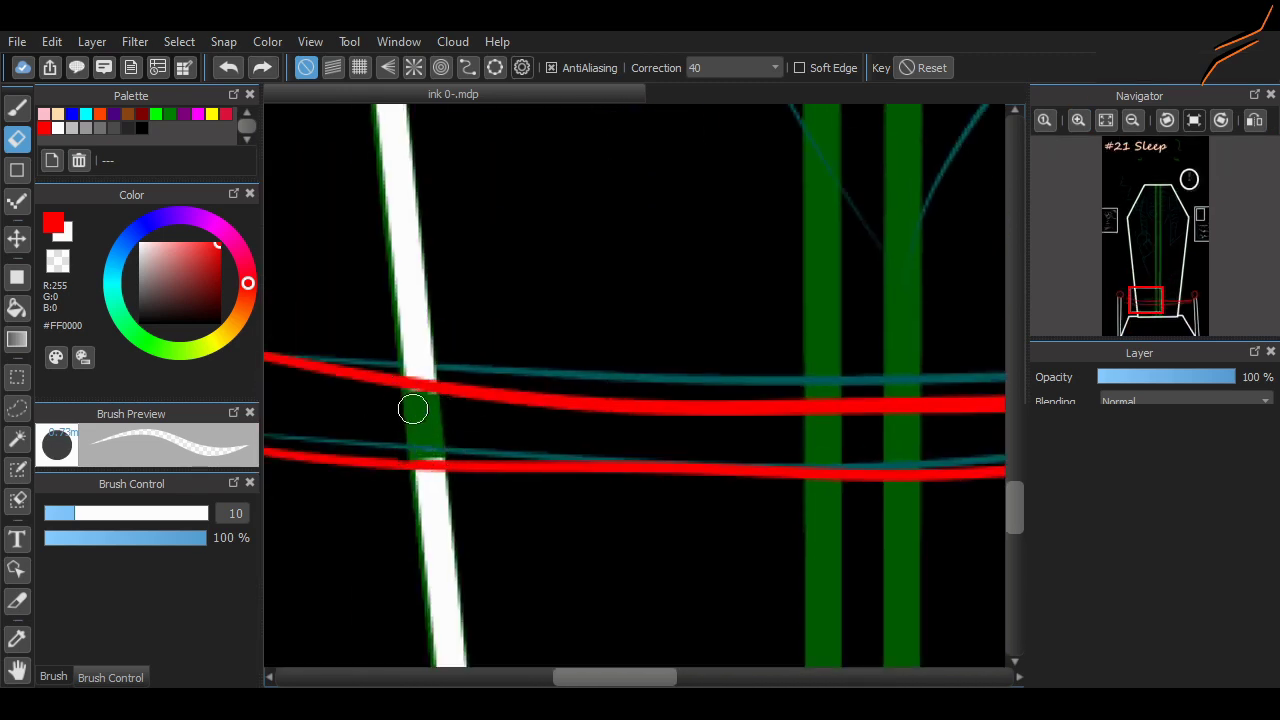
Erase the part of the coffin's right white outline between the two red rails
{"action": "left_click", "coordinate": [1175, 300]}
{"action": "left_click_drag", "start_coordinate": [679, 439], "coordinate": [718, 443]}
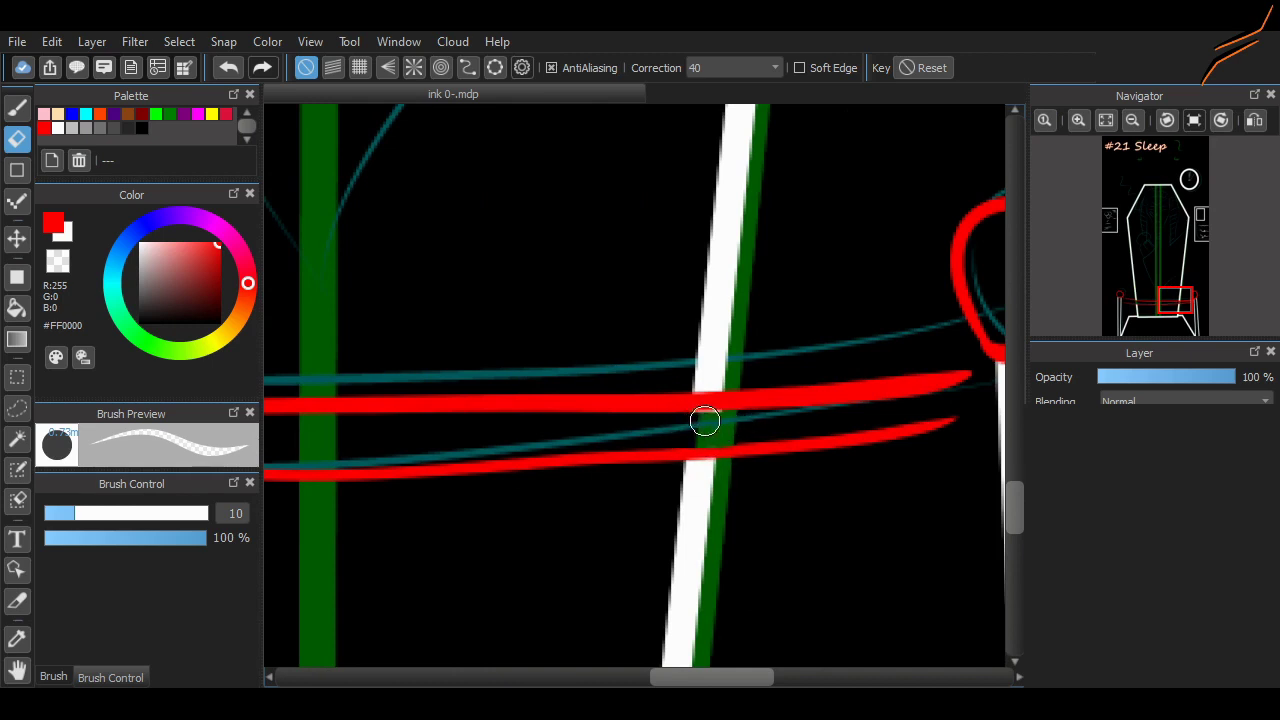
{"action": "scroll", "coordinate": [637, 492], "scroll_direction": "down", "scroll_amount": 4}
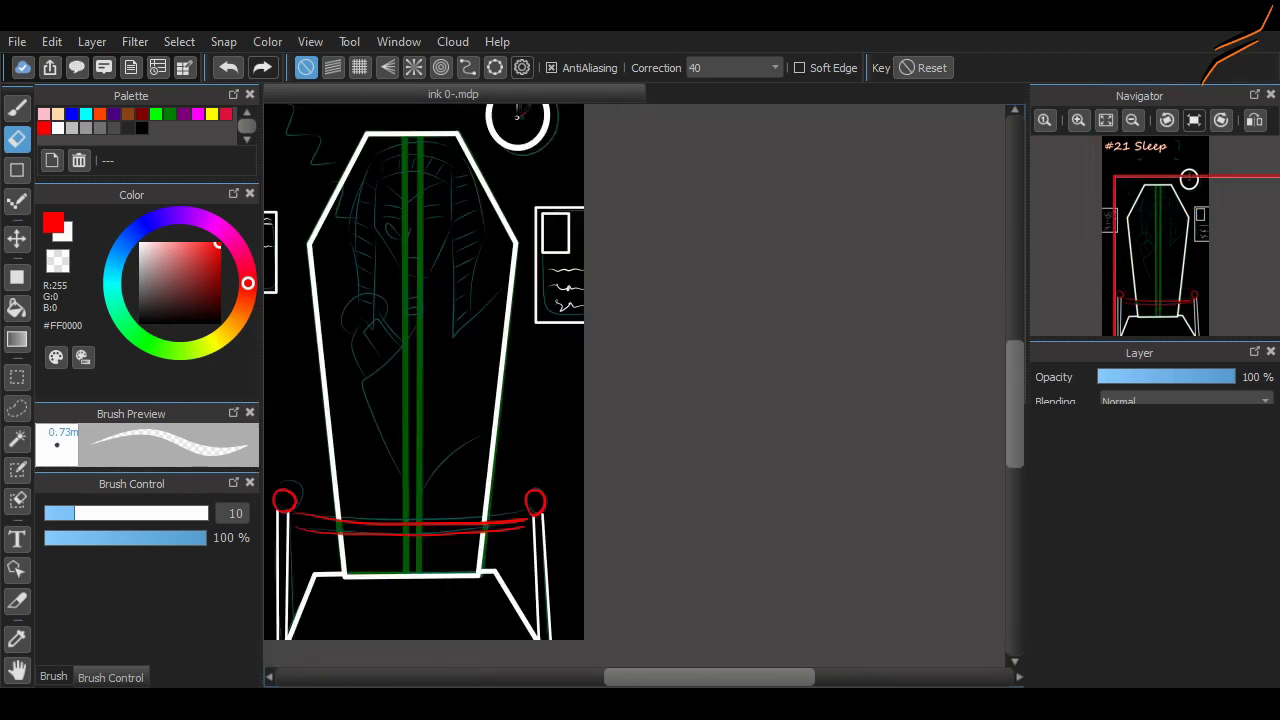
{"action": "scroll", "coordinate": [304, 594], "scroll_direction": "left", "scroll_amount": 3}
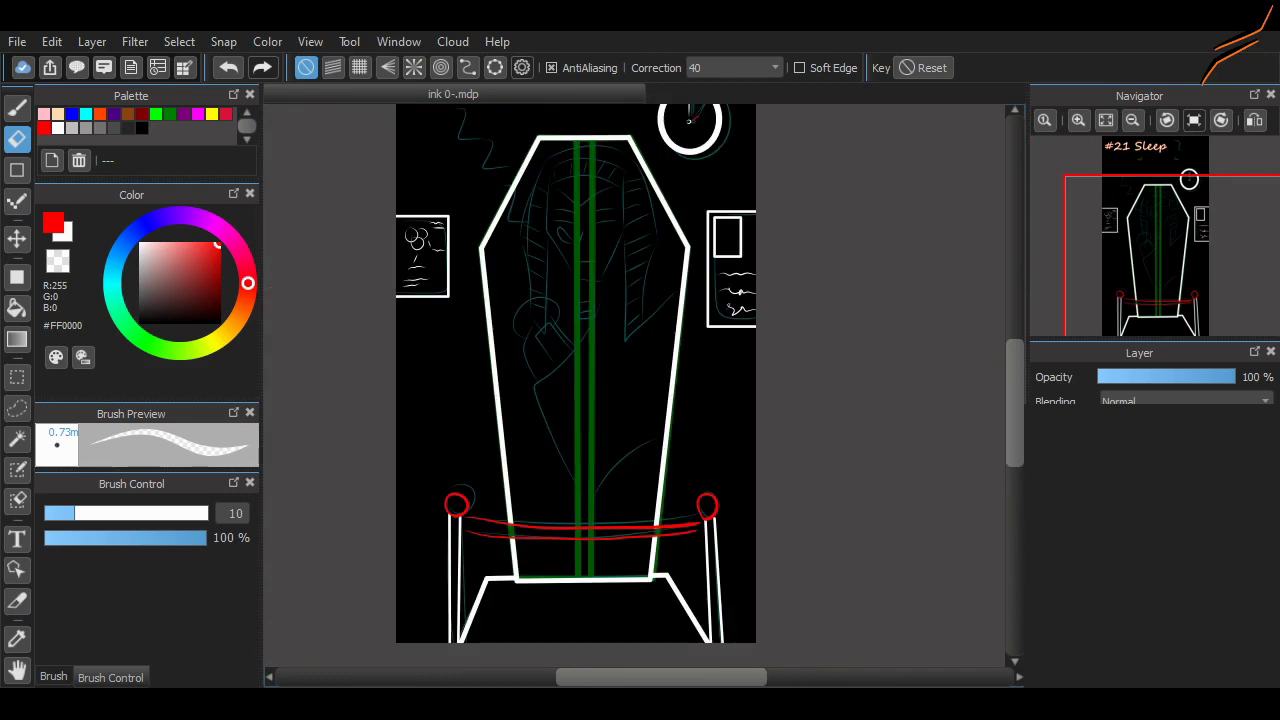
Ink the figure's tapered beard below the chin in white with the Pen (Sharp) brush
{"action": "left_click", "coordinate": [58, 128]}
{"action": "left_click", "coordinate": [53, 677]}
{"action": "scroll", "coordinate": [561, 240], "scroll_direction": "up", "scroll_amount": 3}
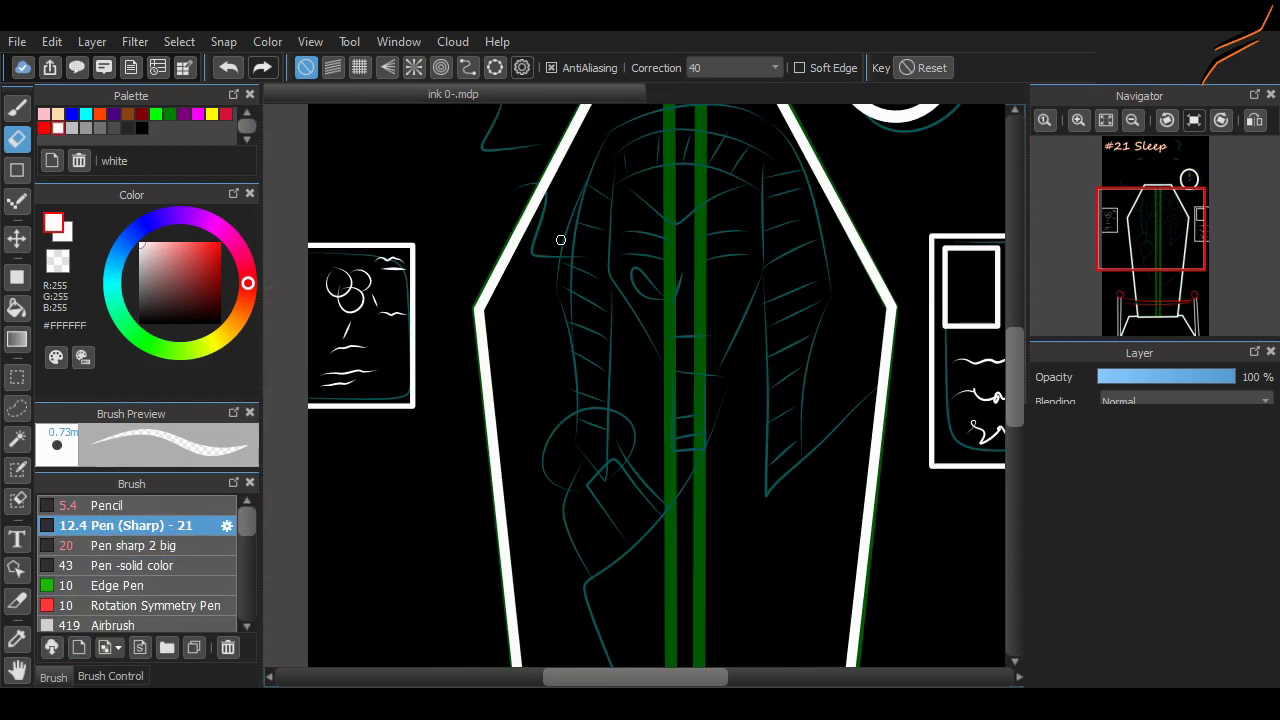
{"action": "key", "text": "b"}
{"action": "mouse_move", "coordinate": [603, 383]}
{"action": "left_mouse_down"}
{"action": "mouse_move", "coordinate": [640, 423]}
{"action": "mouse_move", "coordinate": [703, 316]}
{"action": "left_mouse_up"}
{"action": "key", "text": "ctrl+z"}
{"action": "scroll", "coordinate": [703, 400], "scroll_direction": "up", "scroll_amount": 2}
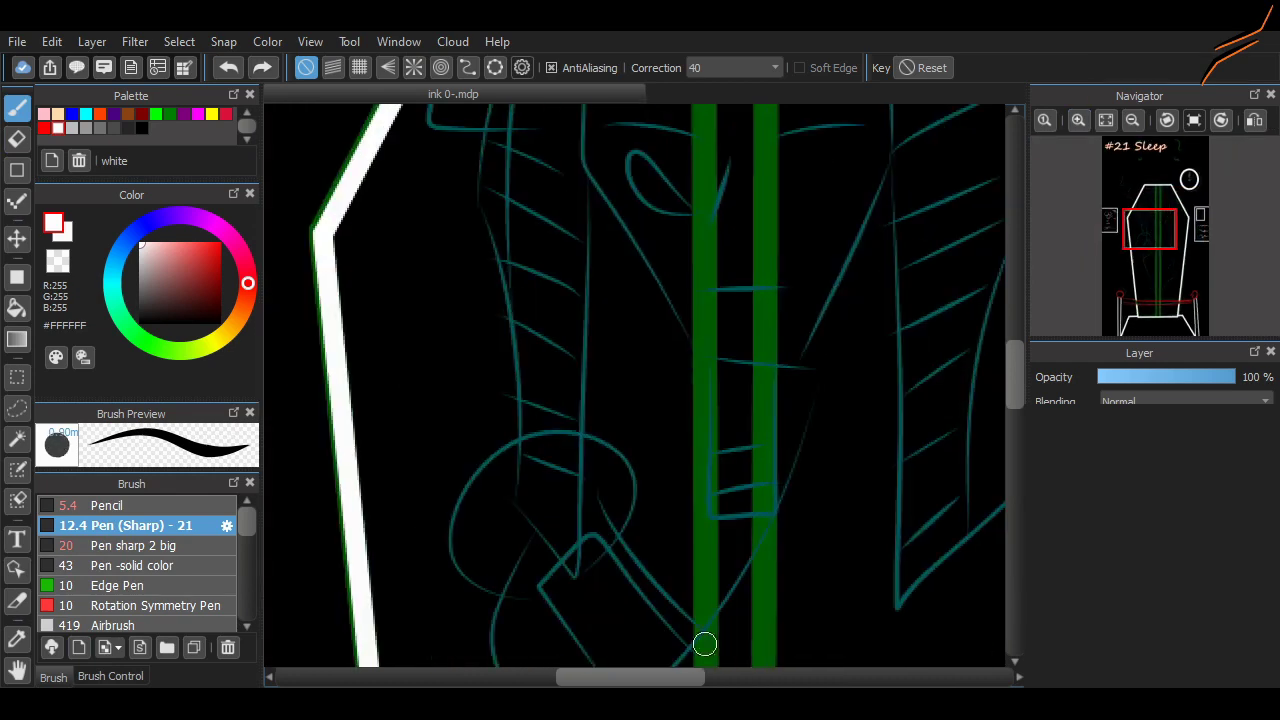
{"action": "left_click_drag", "start_coordinate": [690, 677], "coordinate": [725, 677]}
{"action": "scroll", "coordinate": [970, 467], "scroll_direction": "up", "scroll_amount": 2}
{"action": "mouse_move", "coordinate": [502, 428]}
{"action": "left_mouse_down"}
{"action": "mouse_move", "coordinate": [597, 449]}
{"action": "mouse_move", "coordinate": [528, 601]}
{"action": "mouse_move", "coordinate": [508, 601]}
{"action": "left_mouse_up"}
{"action": "key", "text": "ctrl+z"}
{"action": "mouse_move", "coordinate": [596, 451]}
{"action": "left_mouse_down"}
{"action": "mouse_move", "coordinate": [566, 533]}
{"action": "mouse_move", "coordinate": [484, 595]}
{"action": "left_mouse_up"}
{"action": "mouse_move", "coordinate": [482, 592]}
{"action": "left_mouse_down"}
{"action": "mouse_move", "coordinate": [530, 578]}
{"action": "mouse_move", "coordinate": [506, 583]}
{"action": "mouse_move", "coordinate": [525, 592]}
{"action": "left_mouse_up"}
{"action": "key", "text": "ctrl+z"}
{"action": "key", "text": "ctrl+z"}
{"action": "mouse_move", "coordinate": [483, 555]}
{"action": "left_mouse_down"}
{"action": "mouse_move", "coordinate": [509, 463]}
{"action": "mouse_move", "coordinate": [482, 552]}
{"action": "left_mouse_up"}
{"action": "key", "text": "ctrl+z"}
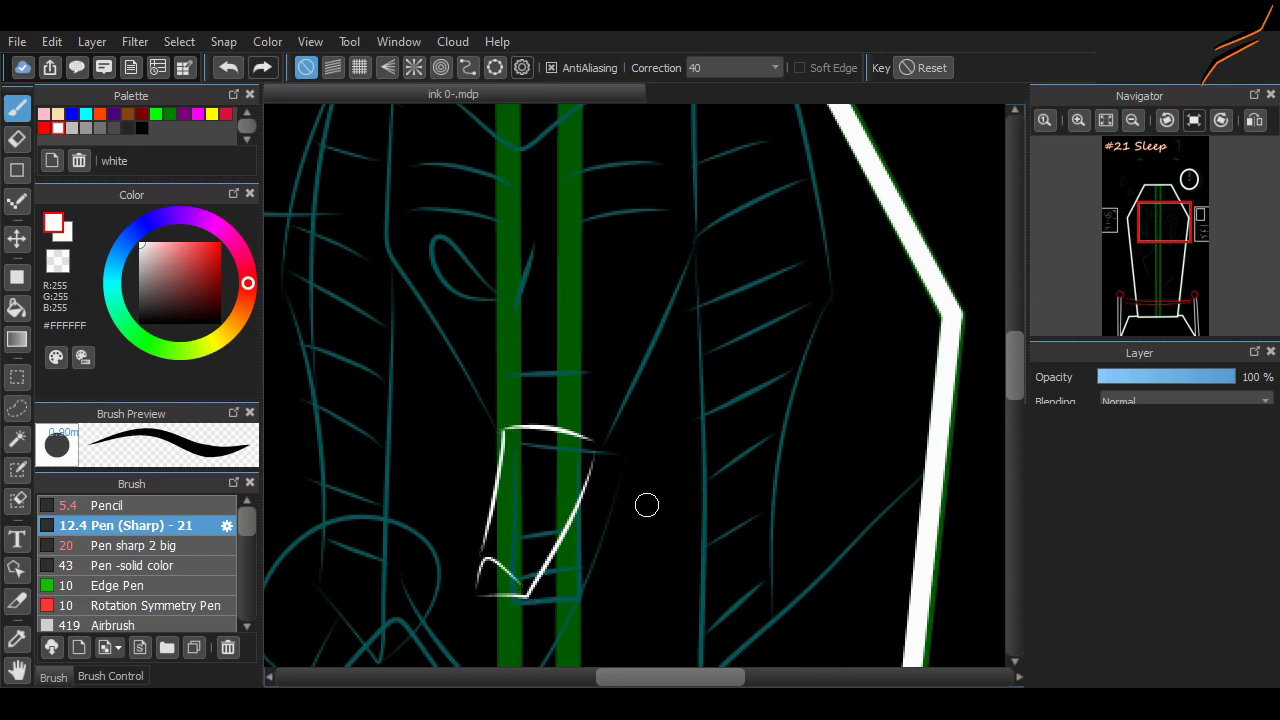
Ink the long inner edge of the right headdress flap down to its pointed tip
{"action": "left_click", "coordinate": [1132, 120]}
{"action": "left_click_drag", "start_coordinate": [675, 209], "coordinate": [680, 520]}
{"action": "key", "text": "ctrl+z"}
{"action": "mouse_move", "coordinate": [679, 118]}
{"action": "left_mouse_down"}
{"action": "mouse_move", "coordinate": [679, 577]}
{"action": "mouse_move", "coordinate": [680, 398]}
{"action": "mouse_move", "coordinate": [742, 568]}
{"action": "left_mouse_up"}
{"action": "key", "text": "ctrl+z"}
{"action": "key", "text": "ctrl+z"}
{"action": "key", "text": "ctrl+z"}
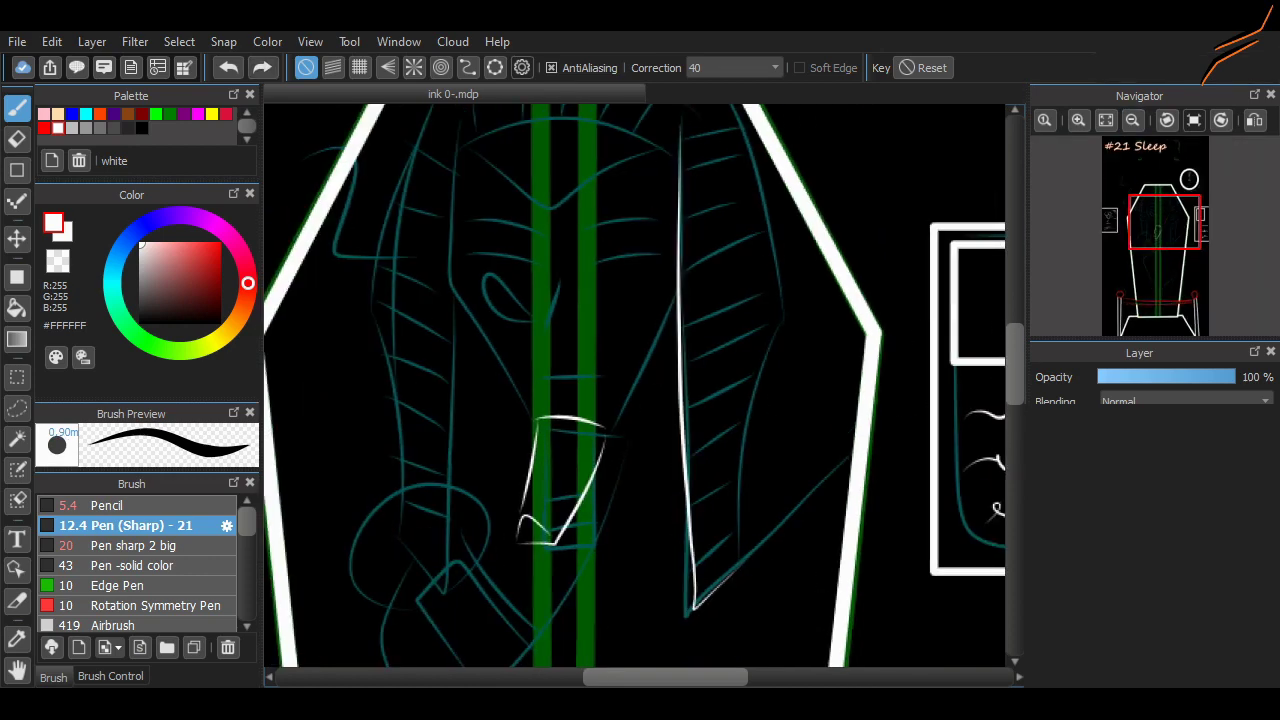
Ink a small cylindrical shape beside the coffin's lower right edge, just below the red rails
{"action": "scroll", "coordinate": [766, 430], "scroll_direction": "down", "scroll_amount": 5}
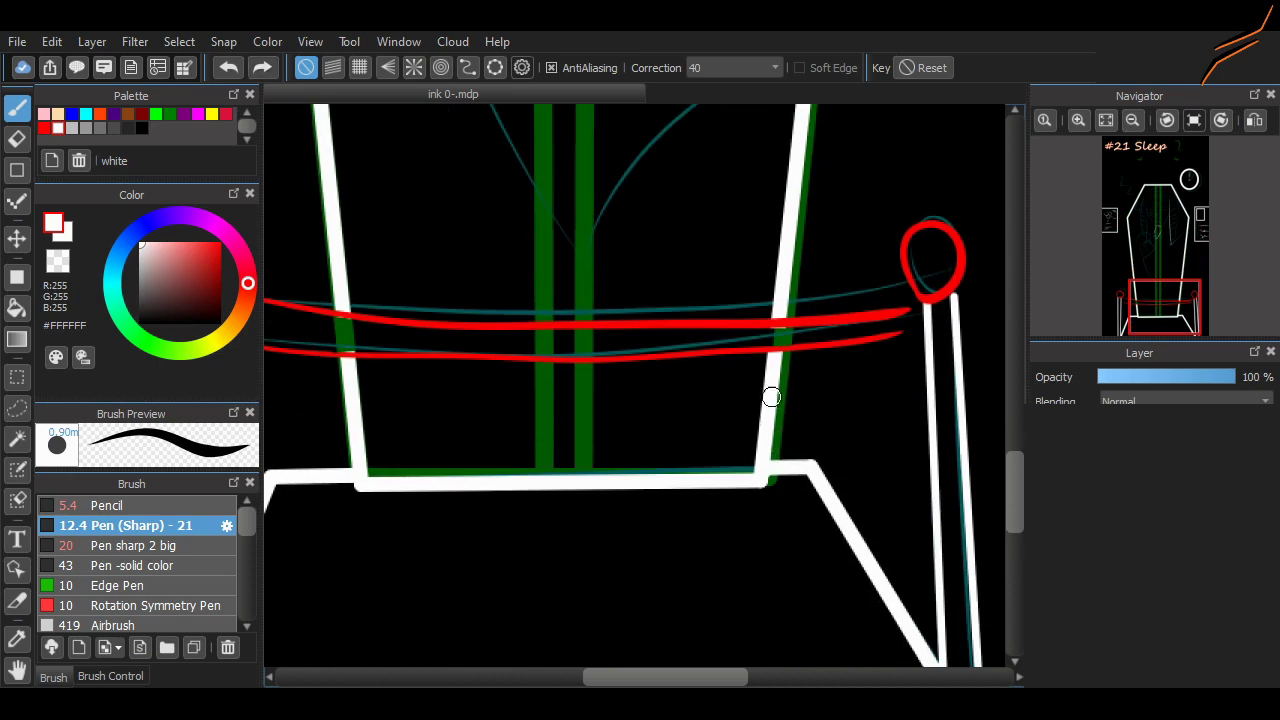
{"action": "left_click_drag", "start_coordinate": [776, 391], "coordinate": [802, 410]}
{"action": "mouse_move", "coordinate": [811, 403]}
{"action": "left_mouse_down"}
{"action": "mouse_move", "coordinate": [806, 458]}
{"action": "mouse_move", "coordinate": [832, 412]}
{"action": "left_mouse_up"}
{"action": "key", "text": "ctrl+z"}
Ink the right cheek line from the headdress's inner edge down to the beard
{"action": "scroll", "coordinate": [896, 458], "scroll_direction": "up", "scroll_amount": 9}
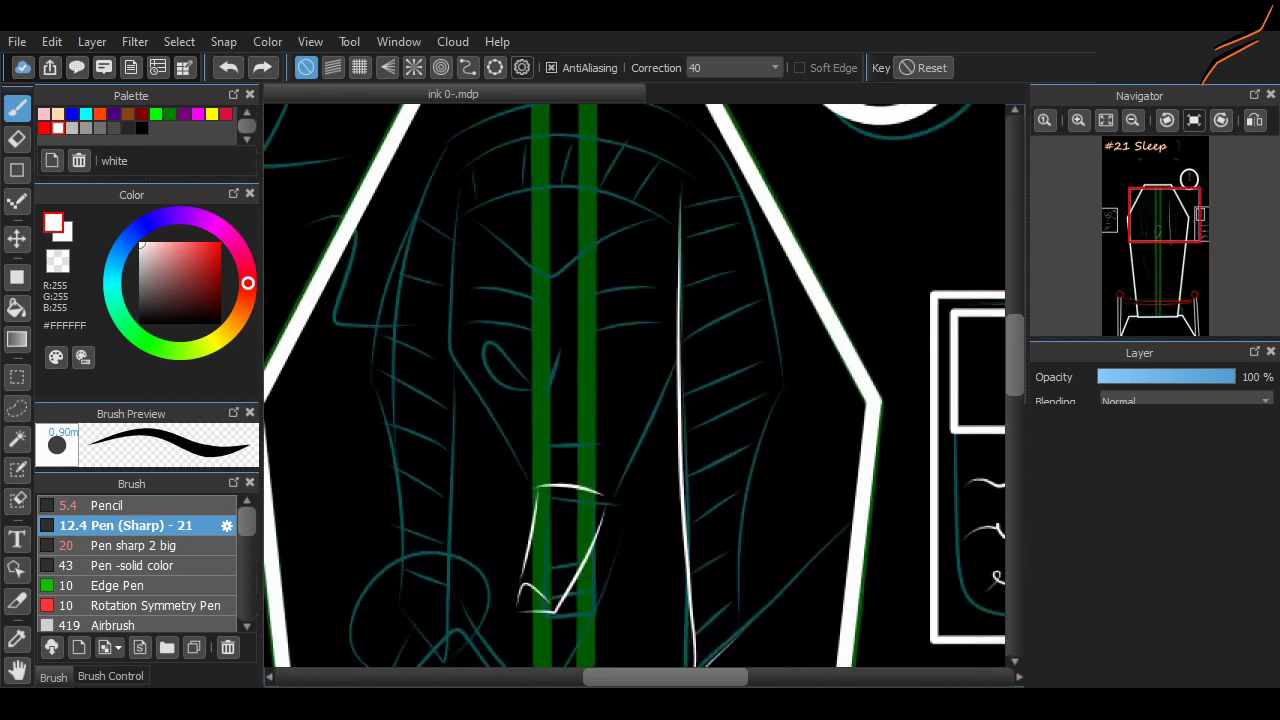
{"action": "left_click_drag", "start_coordinate": [648, 478], "coordinate": [648, 498]}
{"action": "left_click_drag", "start_coordinate": [609, 518], "coordinate": [678, 381]}
Ink the long inner edge of the left headdress flap beside the face
{"action": "left_click_drag", "start_coordinate": [667, 650], "coordinate": [781, 658]}
{"action": "left_click_drag", "start_coordinate": [575, 249], "coordinate": [569, 598]}
{"action": "key", "text": "ctrl+z"}
{"action": "key", "text": "ctrl+z"}
{"action": "left_click_drag", "start_coordinate": [857, 369], "coordinate": [861, 259]}
{"action": "left_click_drag", "start_coordinate": [575, 124], "coordinate": [566, 523]}
{"action": "key", "text": "ctrl+z"}
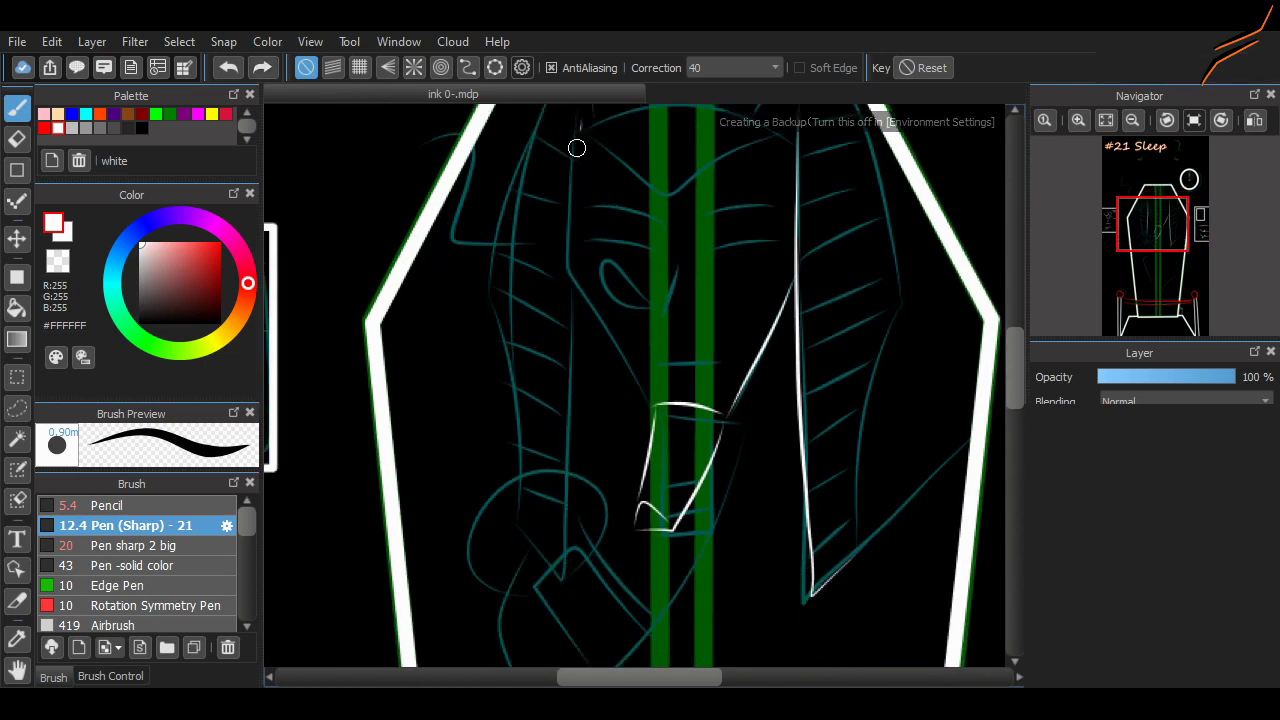
{"action": "left_click_drag", "start_coordinate": [576, 148], "coordinate": [572, 545]}
Ink the left cheek line from the headdress's inner edge down to the beard
{"action": "left_click_drag", "start_coordinate": [654, 404], "coordinate": [577, 284]}
{"action": "key", "text": "ctrl+z"}
{"action": "mouse_move", "coordinate": [575, 280]}
{"action": "left_mouse_down"}
{"action": "mouse_move", "coordinate": [639, 406]}
{"action": "mouse_move", "coordinate": [574, 281]}
{"action": "left_mouse_up"}
{"action": "key", "text": "ctrl+z"}
{"action": "key", "text": "ctrl+z"}
{"action": "left_click_drag", "start_coordinate": [574, 281], "coordinate": [653, 407]}
Ink the nose in the middle of the face with short crossing strokes
{"action": "mouse_move", "coordinate": [598, 348]}
{"action": "left_mouse_down"}
{"action": "mouse_move", "coordinate": [603, 471]}
{"action": "mouse_move", "coordinate": [716, 466]}
{"action": "left_mouse_up"}
{"action": "scroll", "coordinate": [640, 390], "scroll_direction": "up", "scroll_amount": 2}
{"action": "mouse_move", "coordinate": [683, 435]}
{"action": "left_mouse_down"}
{"action": "mouse_move", "coordinate": [701, 389]}
{"action": "mouse_move", "coordinate": [685, 432]}
{"action": "left_mouse_up"}
{"action": "key", "text": "ctrl+z"}
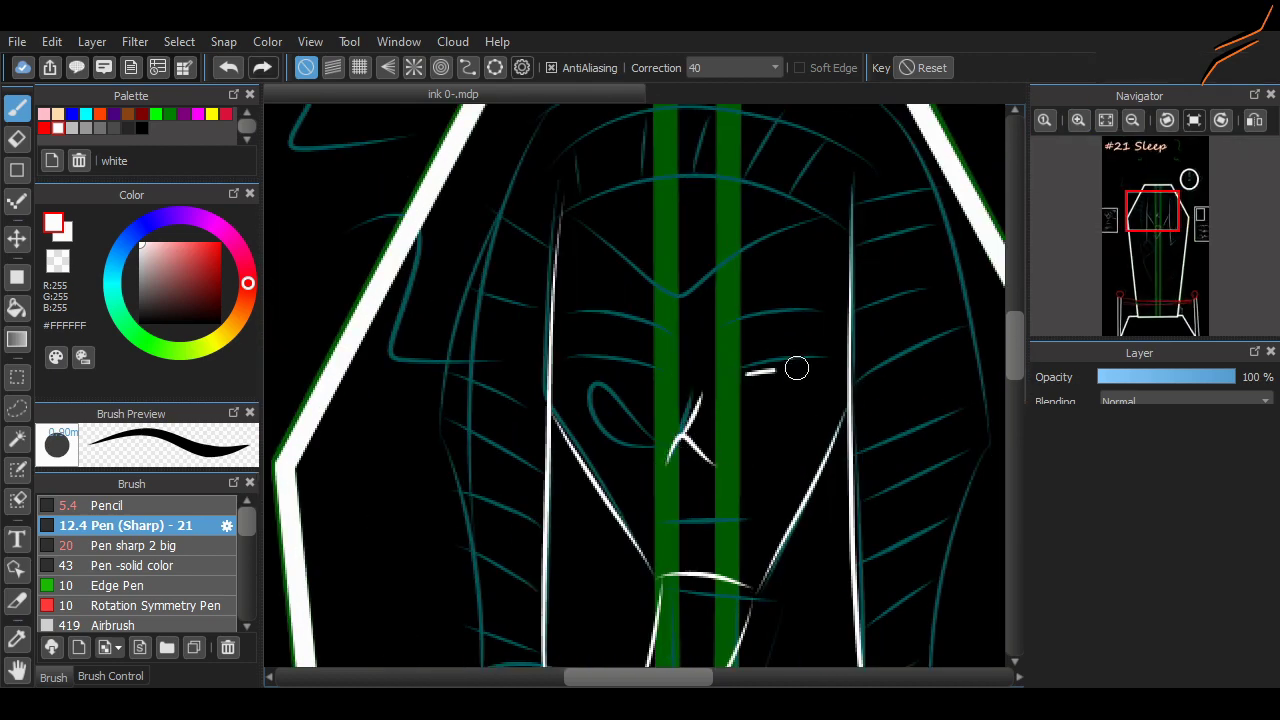
{"action": "left_click_drag", "start_coordinate": [797, 368], "coordinate": [826, 366]}
{"action": "key", "text": "ctrl+z"}
{"action": "mouse_move", "coordinate": [733, 353]}
{"action": "left_mouse_down"}
{"action": "mouse_move", "coordinate": [773, 386]}
{"action": "mouse_move", "coordinate": [792, 381]}
{"action": "mouse_move", "coordinate": [773, 363]}
{"action": "mouse_move", "coordinate": [820, 363]}
{"action": "mouse_move", "coordinate": [788, 342]}
{"action": "mouse_move", "coordinate": [822, 334]}
{"action": "left_mouse_up"}
{"action": "key", "text": "ctrl+z"}
{"action": "key", "text": "ctrl+z"}
{"action": "key", "text": "ctrl+z"}
{"action": "key", "text": "ctrl+z"}
{"action": "left_click_drag", "start_coordinate": [740, 356], "coordinate": [822, 325]}
{"action": "key", "text": "ctrl+z"}
{"action": "key", "text": "ctrl+z"}
{"action": "left_click_drag", "start_coordinate": [591, 363], "coordinate": [669, 371]}
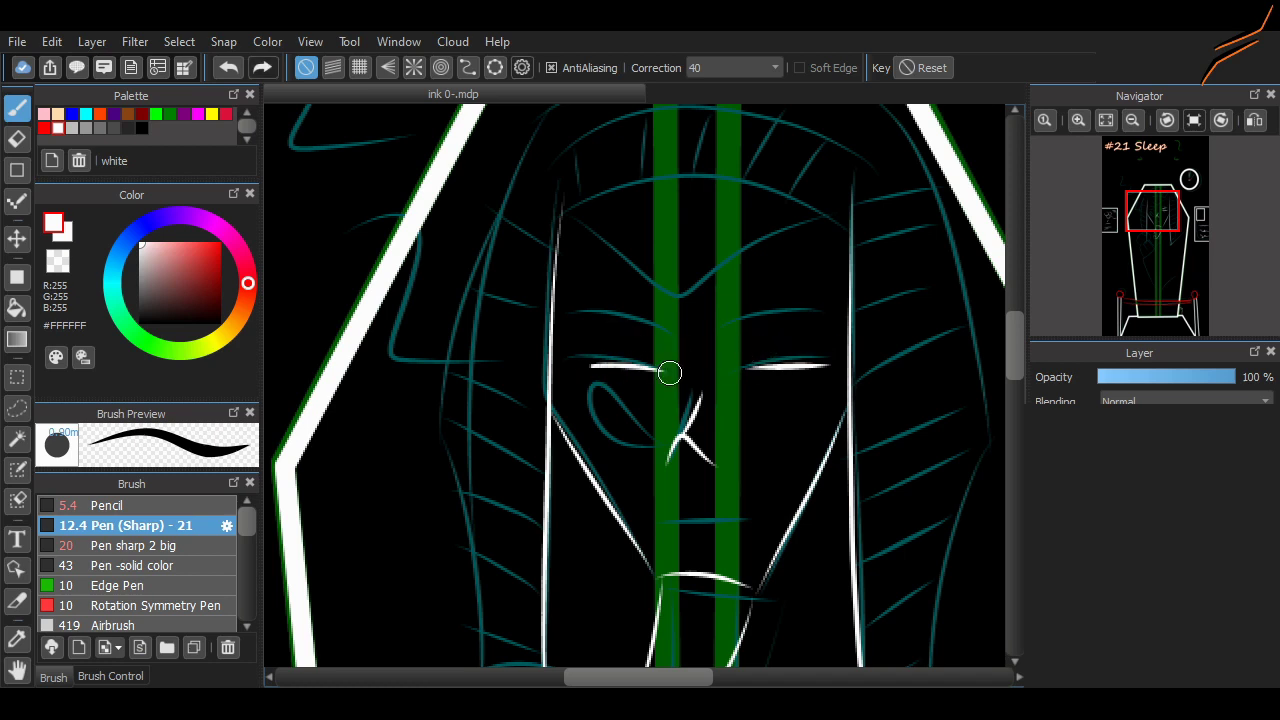
{"action": "key", "text": "ctrl+z"}
Ink the curved lower lid of the closed left eye and the arched brow above it
{"action": "mouse_move", "coordinate": [586, 362]}
{"action": "left_mouse_down"}
{"action": "mouse_move", "coordinate": [704, 374]}
{"action": "mouse_move", "coordinate": [664, 376]}
{"action": "left_mouse_up"}
{"action": "key", "text": "ctrl+z"}
{"action": "key", "text": "ctrl+z"}
{"action": "key", "text": "ctrl+z"}
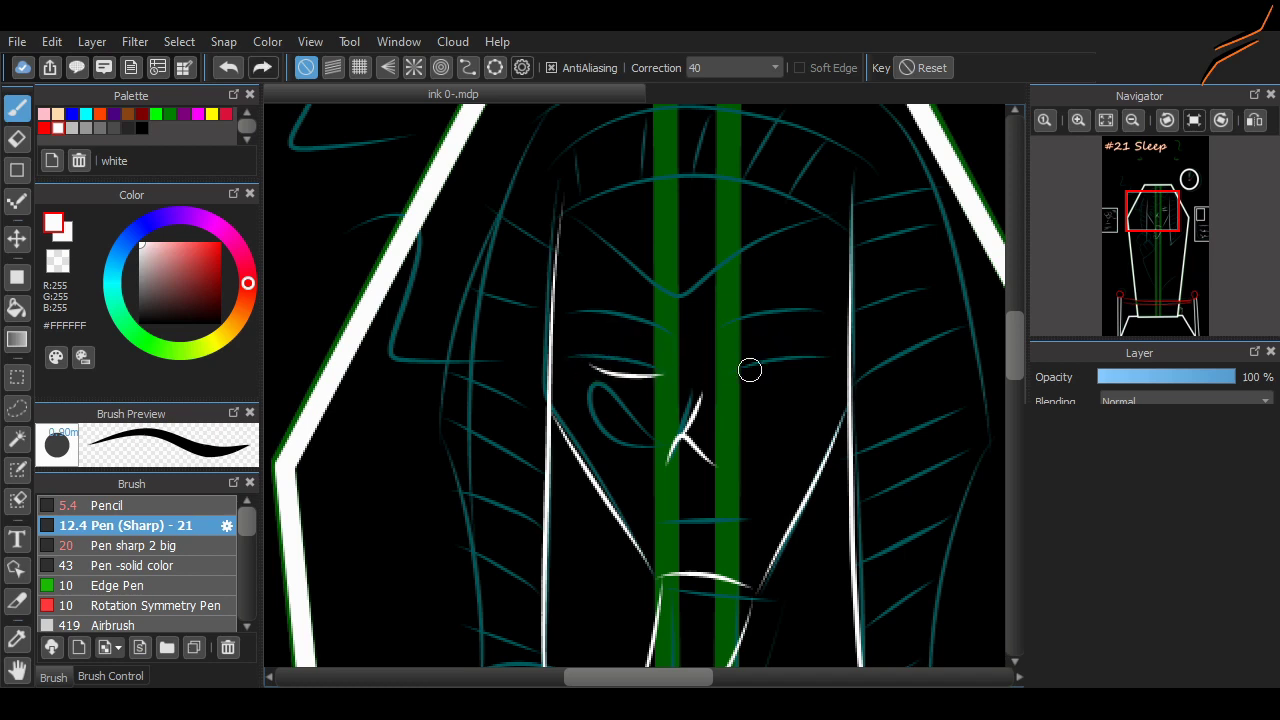
{"action": "left_click_drag", "start_coordinate": [590, 333], "coordinate": [676, 351]}
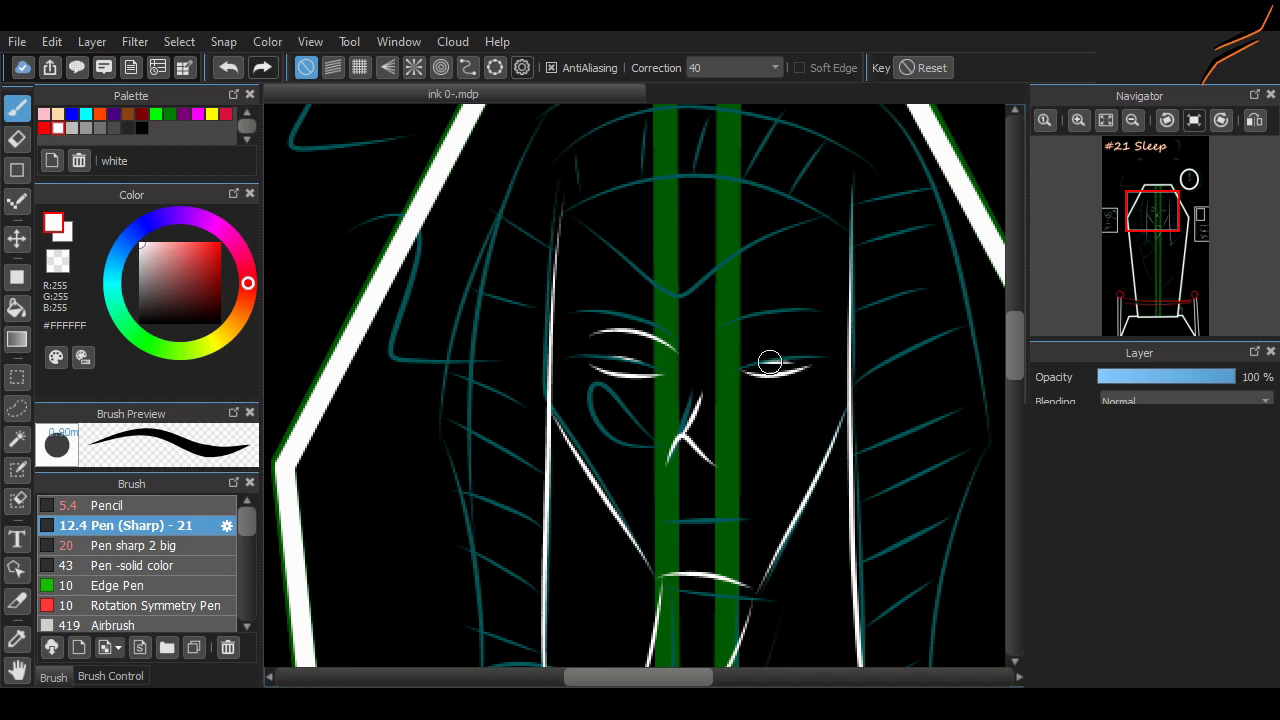
Ink the closed right eye and its arched eyebrow to match the left side
{"action": "key", "text": "ctrl+z"}
{"action": "left_click_drag", "start_coordinate": [754, 363], "coordinate": [793, 363]}
{"action": "mouse_move", "coordinate": [730, 351]}
{"action": "left_mouse_down"}
{"action": "mouse_move", "coordinate": [786, 333]}
{"action": "mouse_move", "coordinate": [791, 351]}
{"action": "mouse_move", "coordinate": [828, 349]}
{"action": "left_mouse_up"}
{"action": "key", "text": "ctrl+z"}
{"action": "key", "text": "ctrl+z"}
{"action": "key", "text": "ctrl+z"}
{"action": "left_click_drag", "start_coordinate": [720, 350], "coordinate": [820, 352]}
Ink the straight closed mouth and the teardrop loop on the left side of the nose
{"action": "left_click_drag", "start_coordinate": [760, 480], "coordinate": [761, 333]}
{"action": "left_click_drag", "start_coordinate": [672, 360], "coordinate": [745, 362]}
{"action": "key", "text": "ctrl+z"}
{"action": "key", "text": "ctrl+z"}
{"action": "left_click_drag", "start_coordinate": [662, 362], "coordinate": [745, 355]}
{"action": "mouse_move", "coordinate": [672, 277]}
{"action": "left_mouse_down"}
{"action": "mouse_move", "coordinate": [671, 300]}
{"action": "mouse_move", "coordinate": [683, 286]}
{"action": "left_mouse_up"}
{"action": "key", "text": "ctrl+z"}
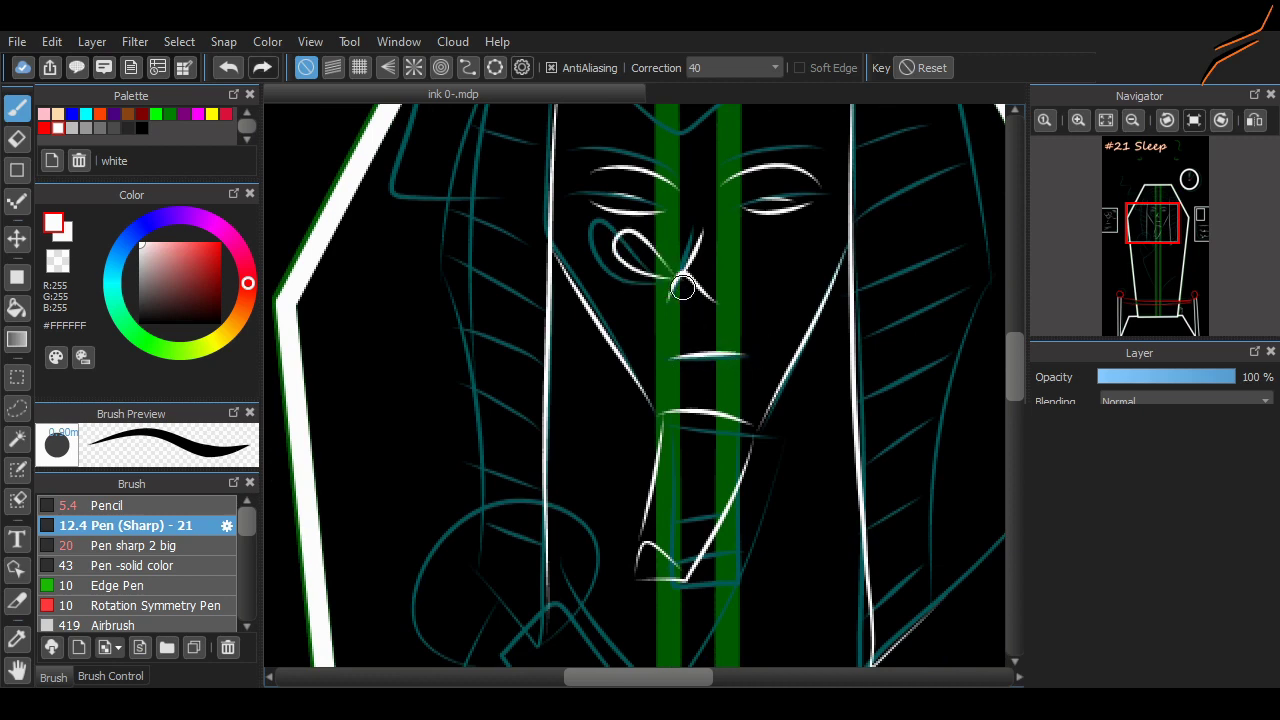
Ink the curved forehead edge of the headdress between its two inner side lines
{"action": "left_click_drag", "start_coordinate": [1015, 385], "coordinate": [1015, 353]}
{"action": "key", "text": "ctrl+z"}
{"action": "left_click_drag", "start_coordinate": [562, 312], "coordinate": [848, 320]}
{"action": "key", "text": "ctrl+z"}
{"action": "key", "text": "ctrl+z"}
{"action": "mouse_move", "coordinate": [1015, 348]}
{"action": "left_mouse_down"}
{"action": "mouse_move", "coordinate": [1015, 360]}
{"action": "mouse_move", "coordinate": [1015, 348]}
{"action": "left_mouse_up"}
Extend the right headdress flap's inner edge upward past the forehead curve
{"action": "left_click_drag", "start_coordinate": [851, 486], "coordinate": [838, 278]}
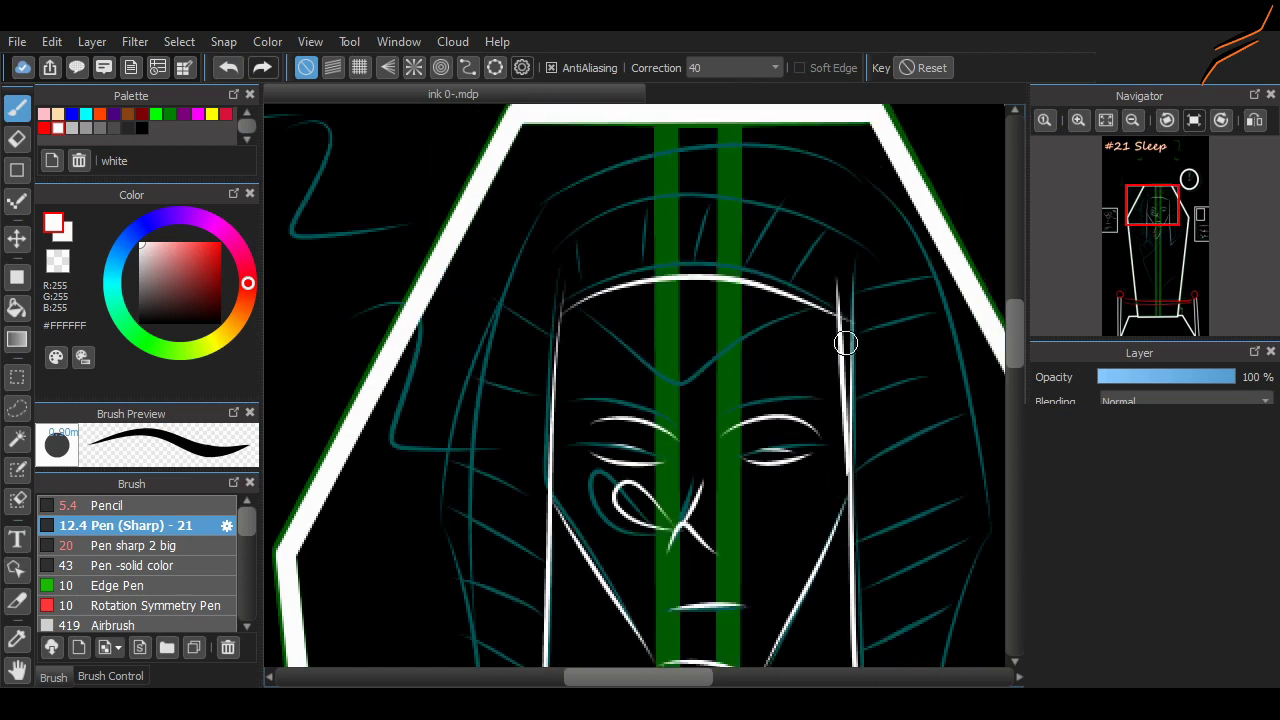
{"action": "key", "text": "ctrl+z"}
{"action": "left_click_drag", "start_coordinate": [850, 457], "coordinate": [854, 274]}
{"action": "key", "text": "ctrl+z"}
{"action": "mouse_move", "coordinate": [551, 404]}
{"action": "left_mouse_down"}
{"action": "mouse_move", "coordinate": [565, 278]}
{"action": "mouse_move", "coordinate": [872, 262]}
{"action": "left_mouse_up"}
{"action": "key", "text": "ctrl+z"}
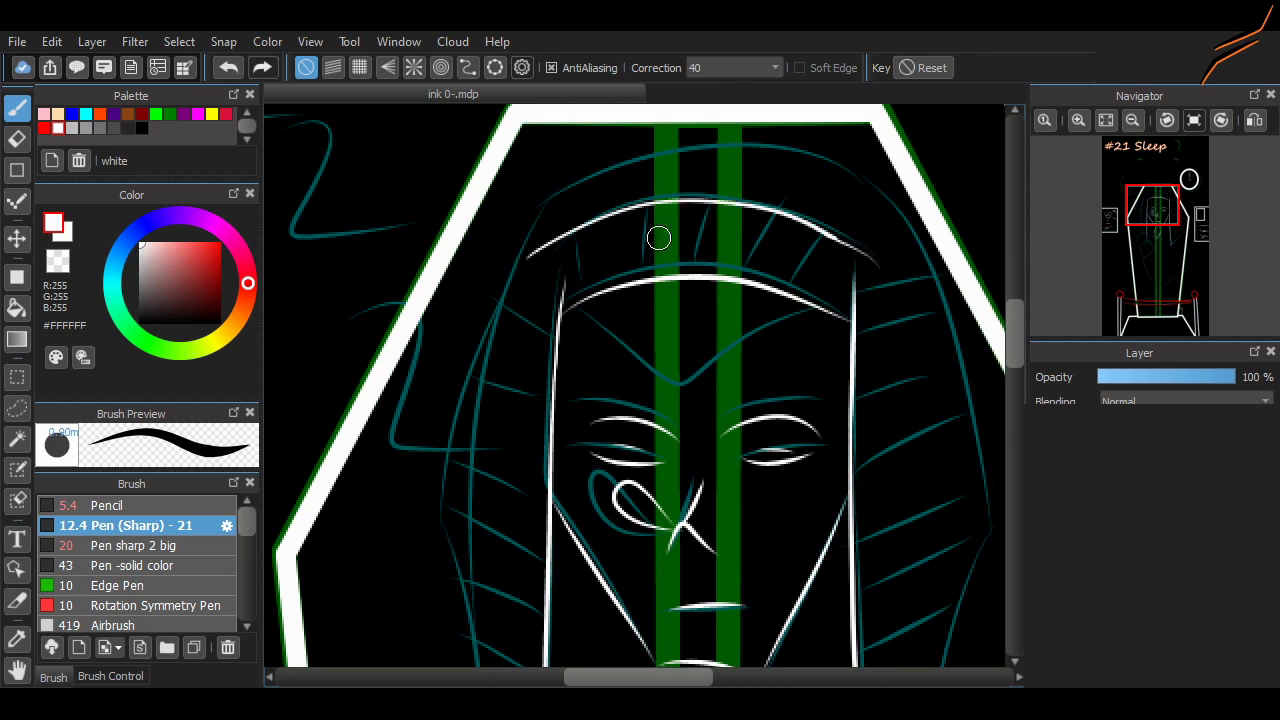
{"action": "key", "text": "ctrl+z"}
{"action": "left_click_drag", "start_coordinate": [528, 258], "coordinate": [866, 260]}
{"action": "key", "text": "ctrl+z"}
Ink the upper outer edge of the headdress's left side, slanting outward from the crown
{"action": "mouse_move", "coordinate": [556, 195]}
{"action": "left_mouse_down"}
{"action": "mouse_move", "coordinate": [452, 480]}
{"action": "mouse_move", "coordinate": [446, 418]}
{"action": "mouse_move", "coordinate": [434, 493]}
{"action": "mouse_move", "coordinate": [416, 504]}
{"action": "left_mouse_up"}
{"action": "key", "text": "ctrl+z"}
{"action": "key", "text": "ctrl+z"}
{"action": "key", "text": "ctrl+z"}
{"action": "key", "text": "ctrl+z"}
{"action": "key", "text": "ctrl+z"}
Ink the matching upper outer edge on the headdress's right side
{"action": "left_click_drag", "start_coordinate": [868, 191], "coordinate": [988, 459]}
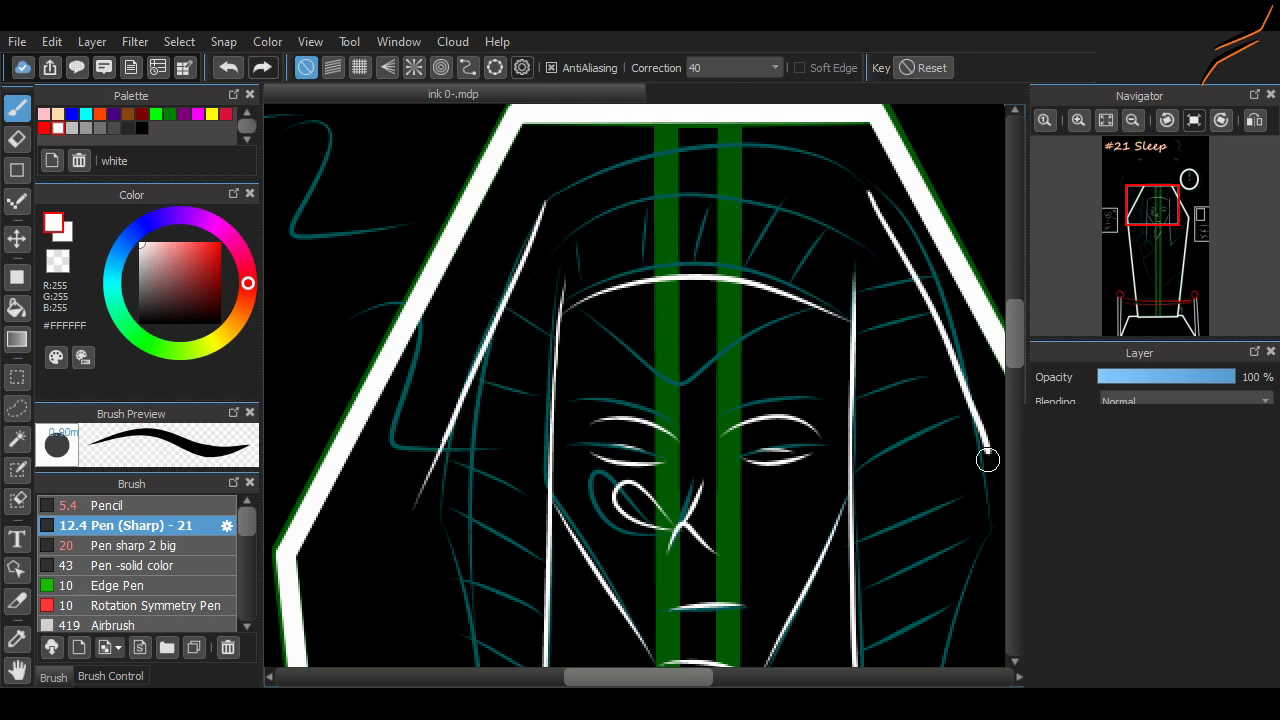
{"action": "key", "text": "ctrl+z"}
{"action": "left_click_drag", "start_coordinate": [940, 350], "coordinate": [850, 358]}
{"action": "left_click_drag", "start_coordinate": [789, 198], "coordinate": [914, 527]}
Ink the curved top of the headdress, joining the two outer side edges
{"action": "left_click_drag", "start_coordinate": [570, 172], "coordinate": [792, 191]}
{"action": "key", "text": "ctrl+z"}
{"action": "key", "text": "ctrl+z"}
{"action": "left_click_drag", "start_coordinate": [463, 200], "coordinate": [795, 193]}
{"action": "key", "text": "ctrl+z"}
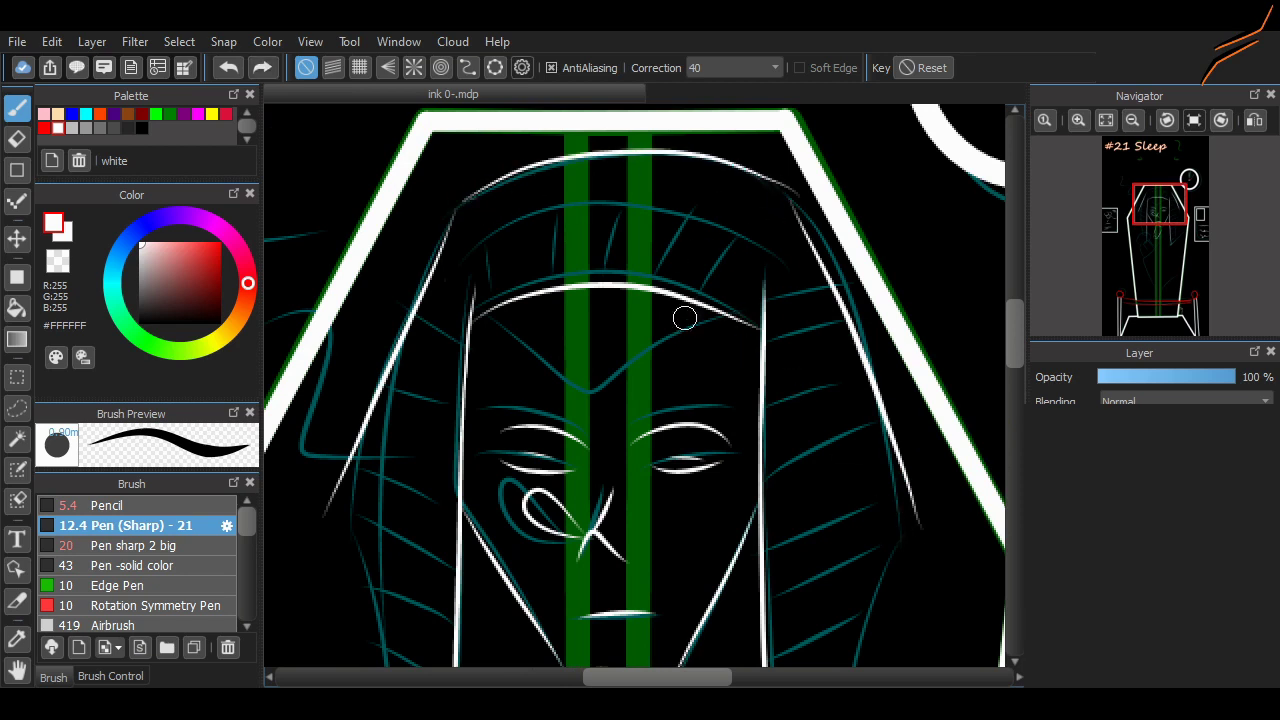
{"action": "key", "text": "ctrl+z"}
Ink the upper arc of the headband between the headdress top and the forehead curve
{"action": "mouse_move", "coordinate": [463, 251]}
{"action": "left_mouse_down"}
{"action": "mouse_move", "coordinate": [832, 291]}
{"action": "mouse_move", "coordinate": [800, 258]}
{"action": "mouse_move", "coordinate": [822, 263]}
{"action": "left_mouse_up"}
{"action": "key", "text": "ctrl+z"}
{"action": "key", "text": "ctrl+z"}
{"action": "key", "text": "ctrl+z"}
{"action": "key", "text": "ctrl+z"}
Ink the lower outer edges of both headdress flaps and close the left flap with a pointed tip
{"action": "left_click_drag", "start_coordinate": [1160, 204], "coordinate": [1160, 227]}
{"action": "left_click_drag", "start_coordinate": [913, 220], "coordinate": [849, 562]}
{"action": "left_click_drag", "start_coordinate": [385, 521], "coordinate": [450, 604]}
{"action": "key", "text": "ctrl+z"}
{"action": "left_click_drag", "start_coordinate": [450, 491], "coordinate": [384, 520]}
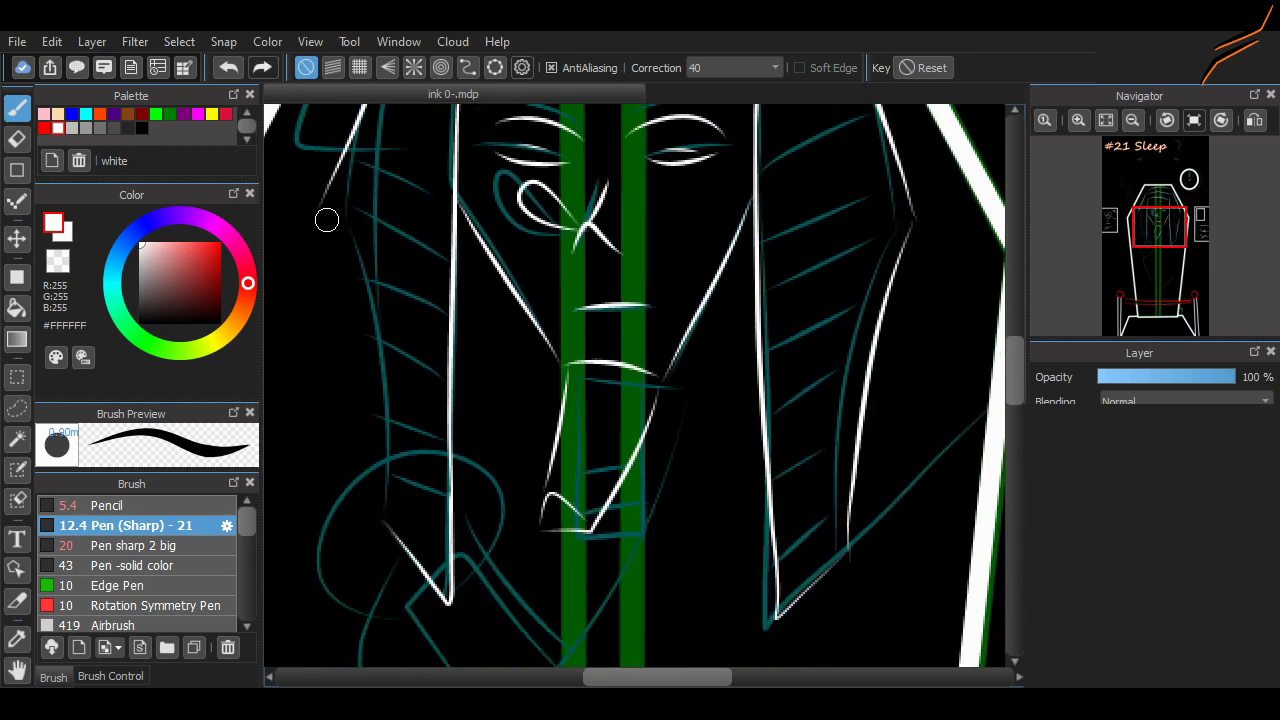
{"action": "left_click_drag", "start_coordinate": [325, 217], "coordinate": [383, 520]}
Ink the body wrap from the chin diagonally to the left side, down to its pointed hem and up to the coffin's right edge
{"action": "mouse_move", "coordinate": [1015, 380]}
{"action": "left_mouse_down"}
{"action": "mouse_move", "coordinate": [1015, 417]}
{"action": "mouse_move", "coordinate": [1015, 398]}
{"action": "left_mouse_up"}
{"action": "left_click", "coordinate": [1132, 120]}
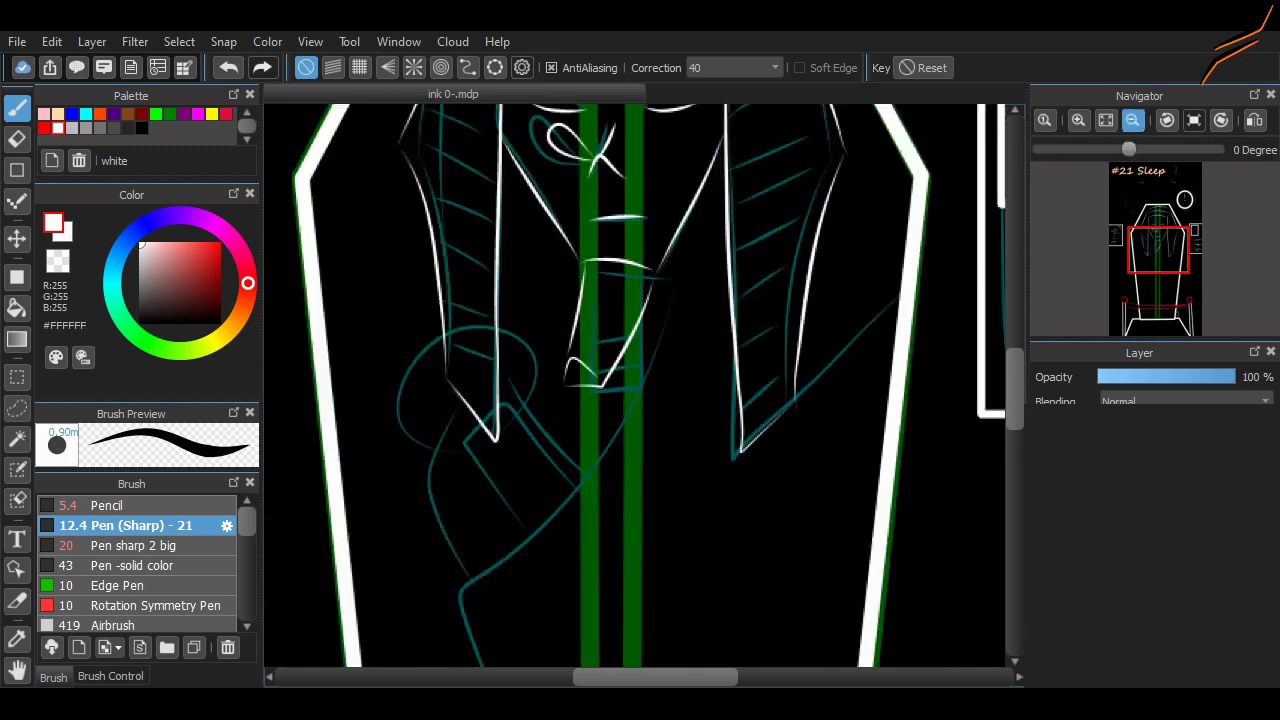
{"action": "left_click", "coordinate": [1132, 120]}
{"action": "mouse_move", "coordinate": [661, 299]}
{"action": "left_mouse_down"}
{"action": "mouse_move", "coordinate": [523, 546]}
{"action": "mouse_move", "coordinate": [590, 655]}
{"action": "left_mouse_up"}
{"action": "scroll", "coordinate": [1002, 372], "scroll_direction": "down", "scroll_amount": 2}
{"action": "key", "text": "ctrl+z"}
{"action": "mouse_move", "coordinate": [661, 158]}
{"action": "left_mouse_down"}
{"action": "mouse_move", "coordinate": [509, 380]}
{"action": "mouse_move", "coordinate": [709, 486]}
{"action": "left_mouse_up"}
{"action": "key", "text": "ctrl+z"}
{"action": "key", "text": "ctrl+z"}
{"action": "key", "text": "ctrl+z"}
{"action": "key", "text": "ctrl+z"}
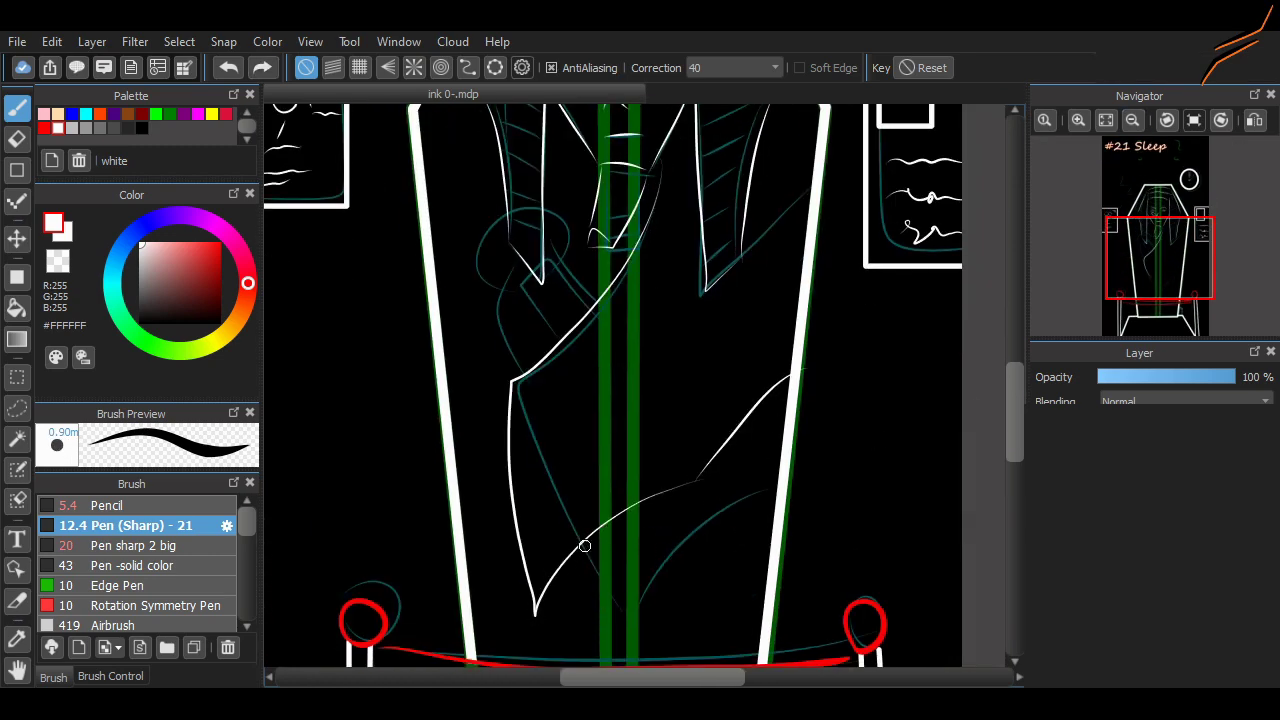
{"action": "mouse_move", "coordinate": [585, 545]}
{"action": "left_mouse_down"}
{"action": "mouse_move", "coordinate": [698, 480]}
{"action": "mouse_move", "coordinate": [711, 454]}
{"action": "left_mouse_up"}
{"action": "key", "text": "ctrl+z"}
Ink the left shoulder and arm contour plus the short collar line below the left headdress flap
{"action": "left_click_drag", "start_coordinate": [1015, 396], "coordinate": [1015, 348]}
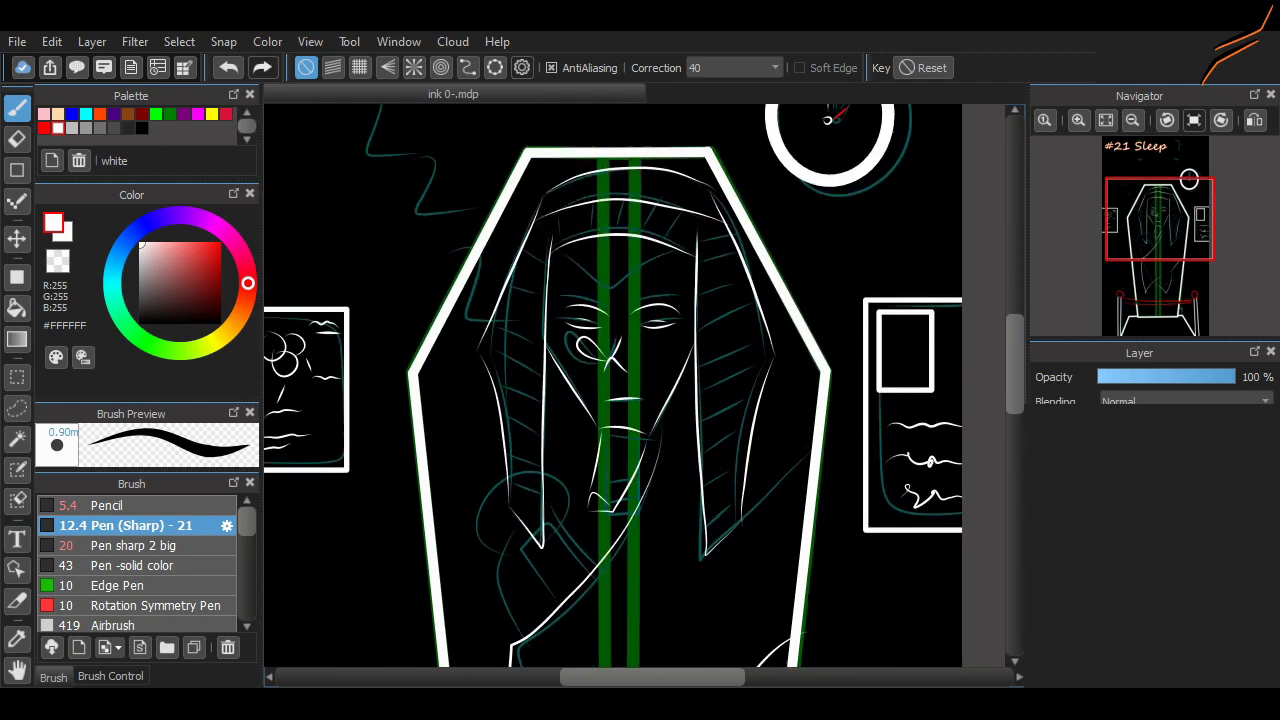
{"action": "scroll", "coordinate": [960, 435], "scroll_direction": "down", "scroll_amount": 4}
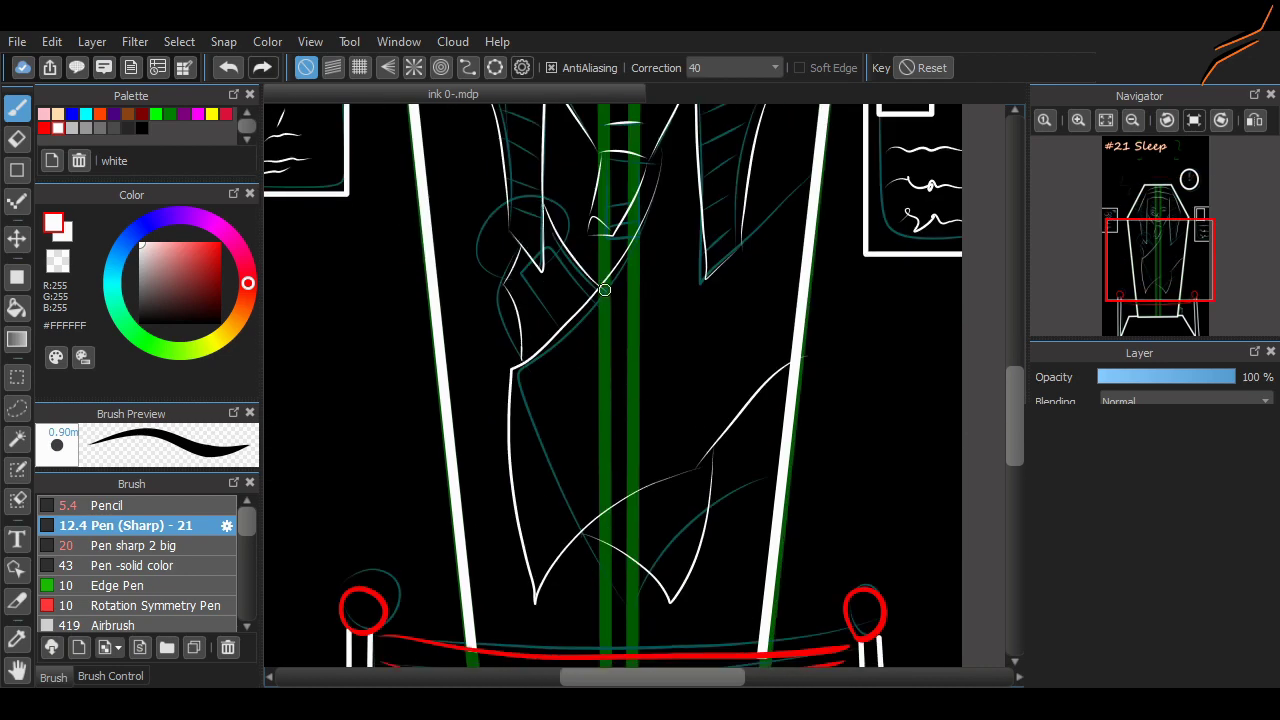
{"action": "key", "text": "ctrl+z"}
{"action": "key", "text": "ctrl+z"}
{"action": "left_click_drag", "start_coordinate": [545, 210], "coordinate": [593, 288]}
{"action": "key", "text": "ctrl+z"}
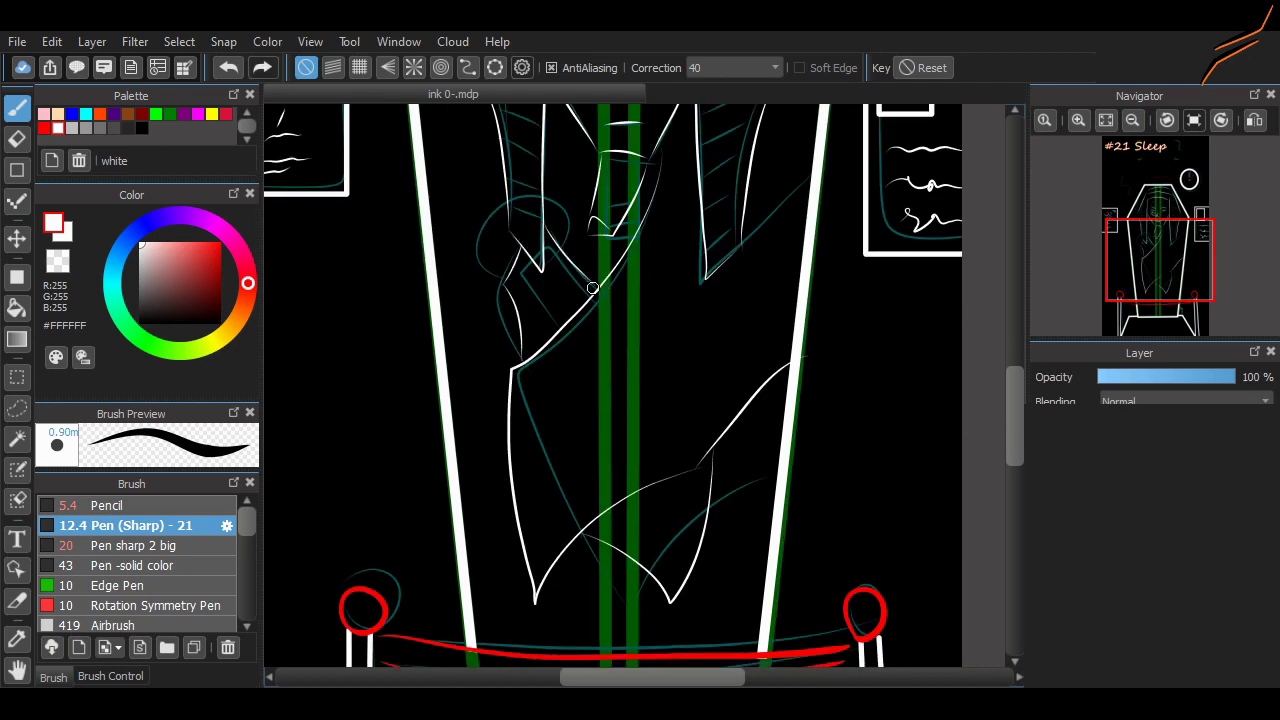
Hide the teal sketch and the green guide lines, and look over the inked drawing
{"action": "scroll", "coordinate": [593, 288], "scroll_direction": "up", "scroll_amount": 3}
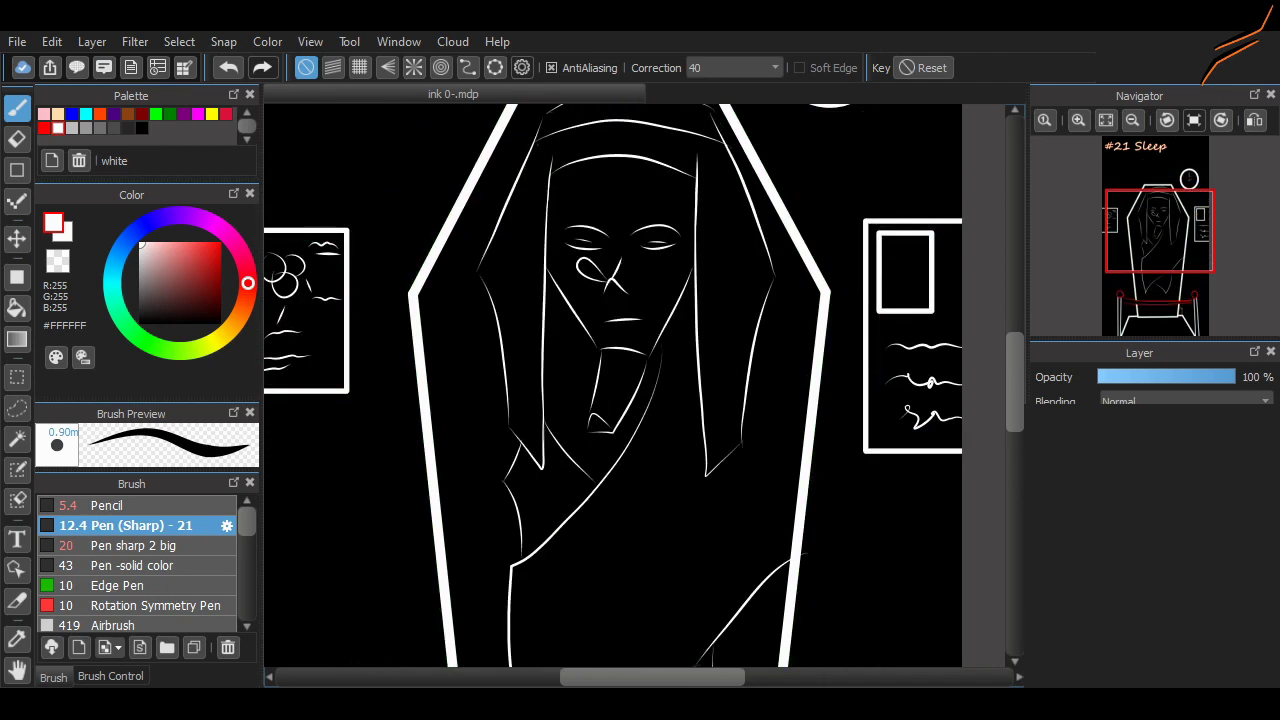
{"action": "mouse_move", "coordinate": [1015, 378]}
{"action": "left_mouse_down"}
{"action": "mouse_move", "coordinate": [1015, 428]}
{"action": "mouse_move", "coordinate": [1015, 380]}
{"action": "left_mouse_up"}
{"action": "scroll", "coordinate": [835, 410], "scroll_direction": "down", "scroll_amount": 2}
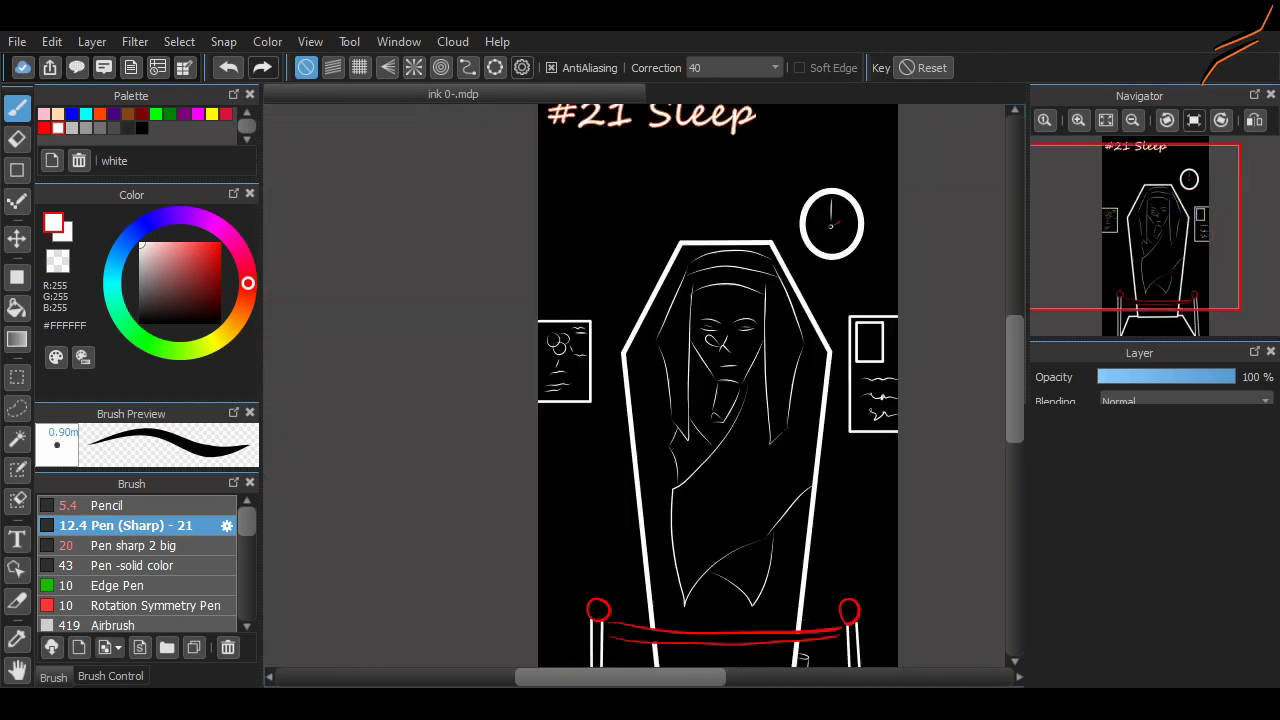
{"action": "scroll", "coordinate": [835, 403], "scroll_direction": "up", "scroll_amount": 1}
{"action": "scroll", "coordinate": [901, 463], "scroll_direction": "down", "scroll_amount": 3}
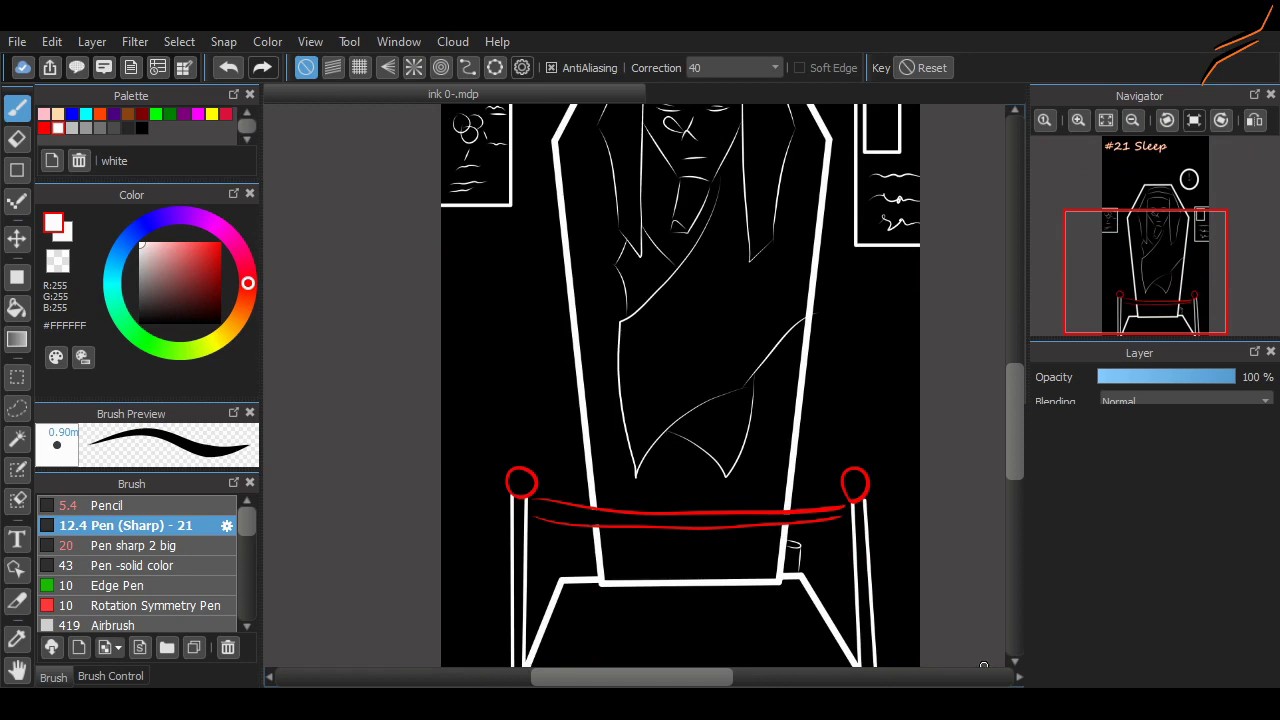
{"action": "scroll", "coordinate": [970, 431], "scroll_direction": "up", "scroll_amount": 3}
Erase the end of the body wrap line that overshoots the coffin's right edge
{"action": "scroll", "coordinate": [774, 393], "scroll_direction": "up", "scroll_amount": 1}
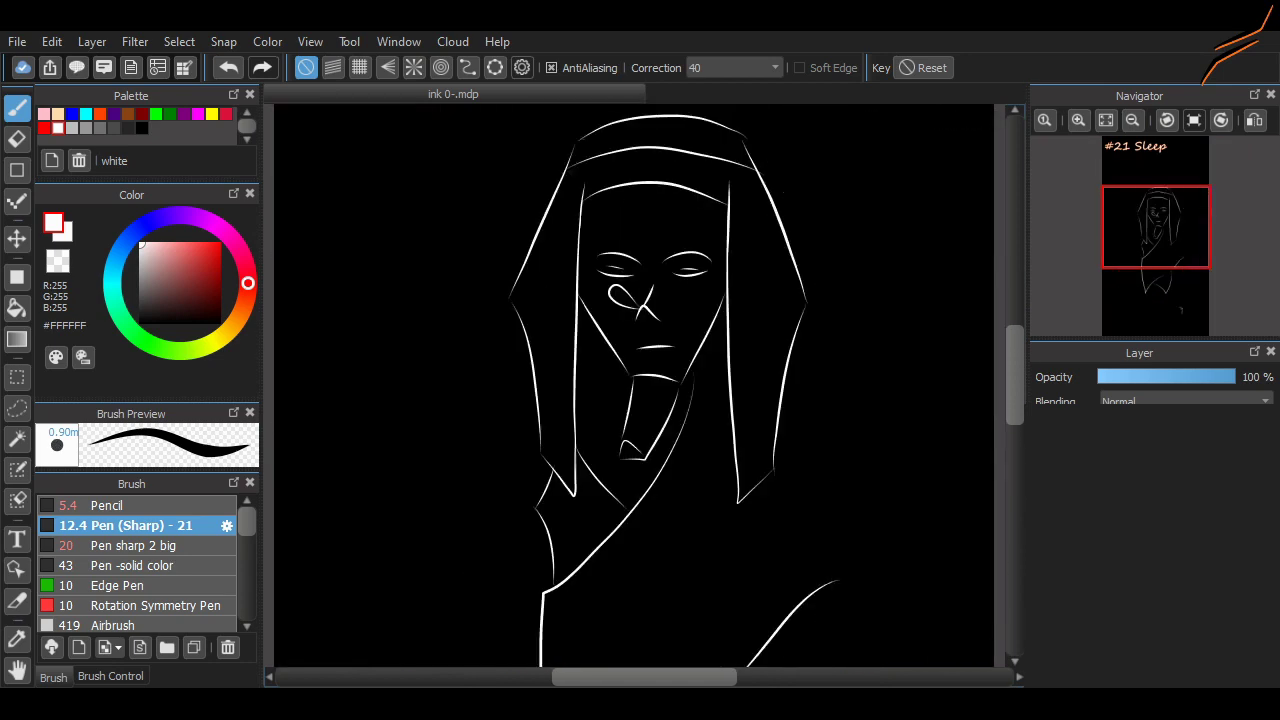
{"action": "scroll", "coordinate": [649, 386], "scroll_direction": "down", "scroll_amount": 4}
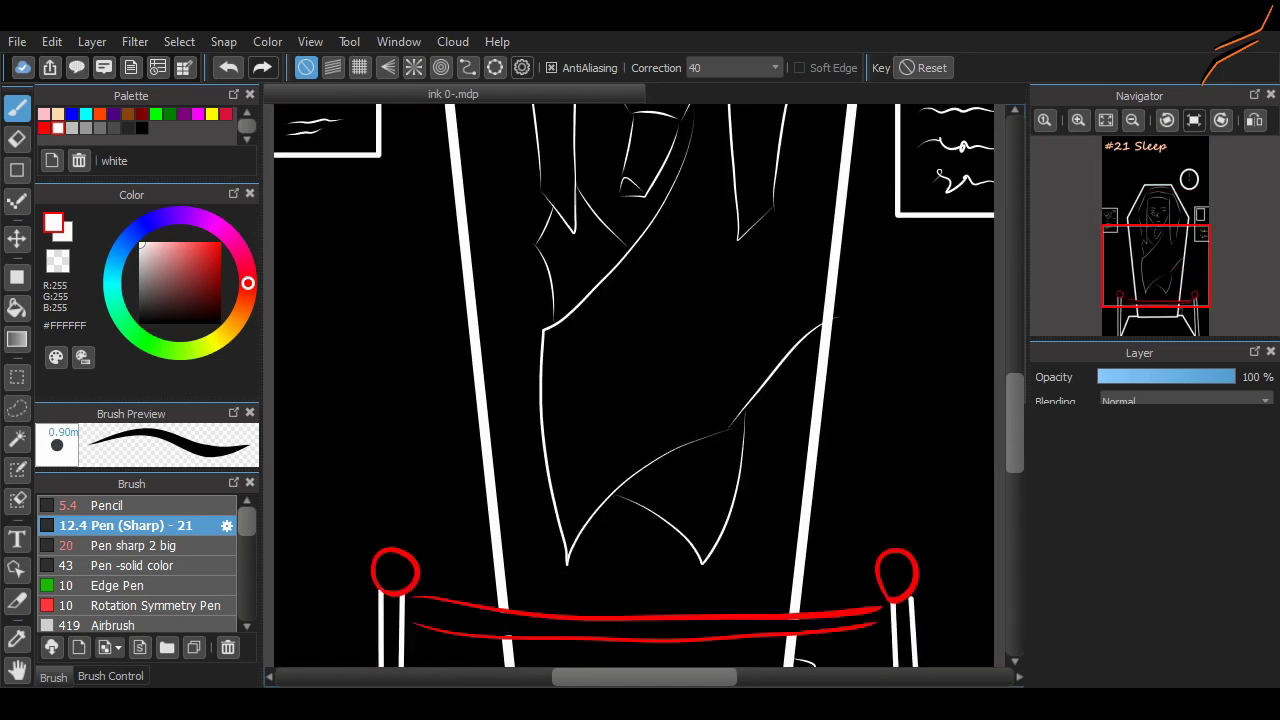
{"action": "key", "text": "e"}
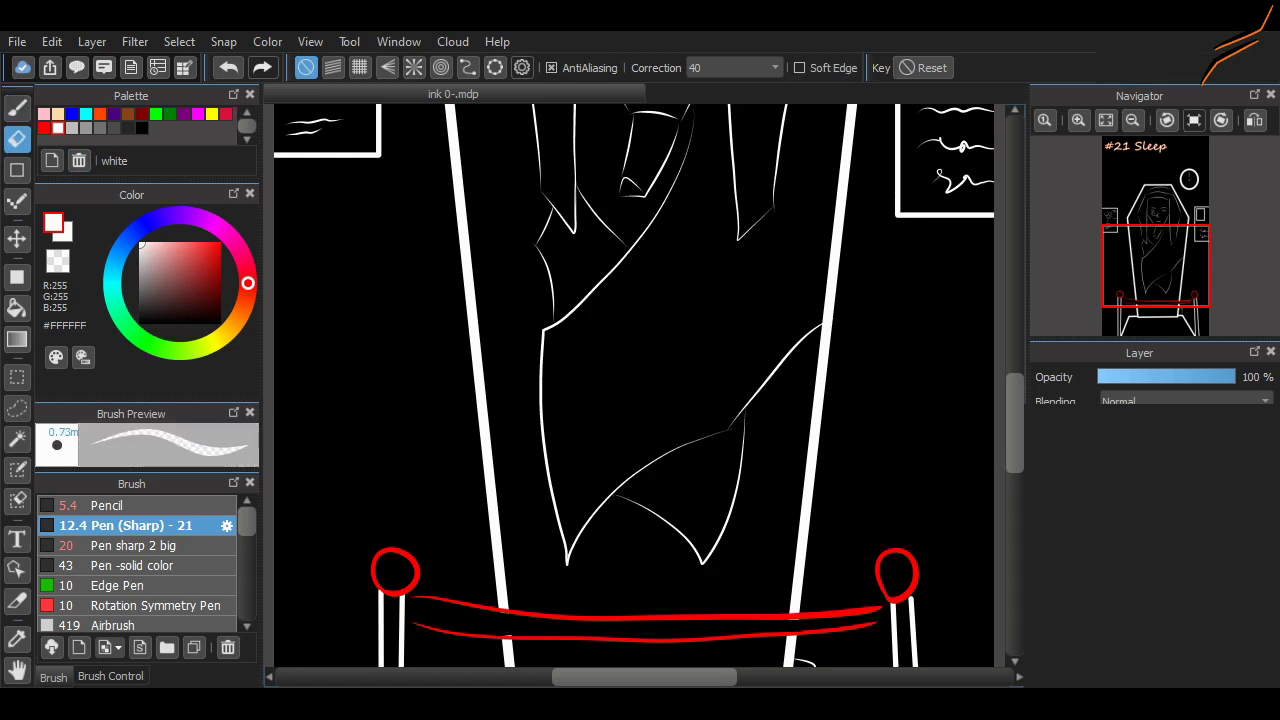
Draw a slanted red stripe across the right headdress flap near its tip with the Pencil brush
{"action": "left_click_drag", "start_coordinate": [1014, 454], "coordinate": [1014, 404]}
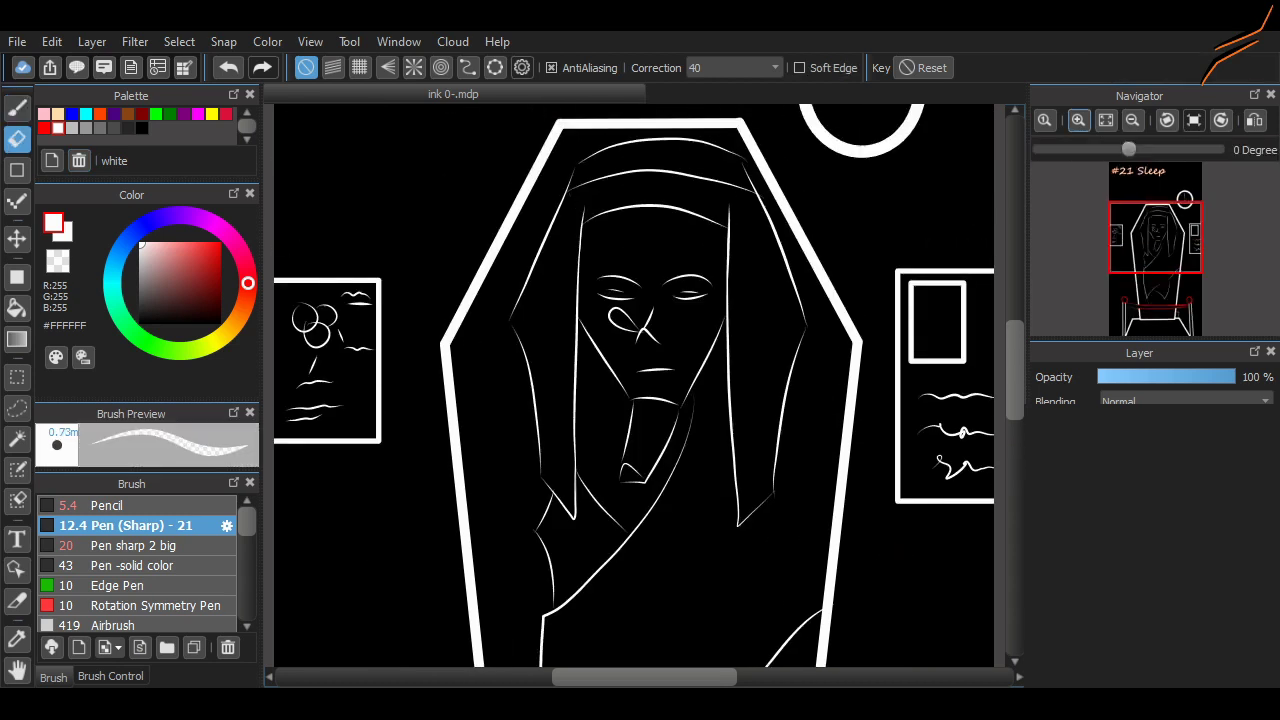
{"action": "left_click", "coordinate": [1078, 120]}
{"action": "left_click", "coordinate": [17, 108]}
{"action": "left_click", "coordinate": [44, 128]}
{"action": "left_click", "coordinate": [110, 505]}
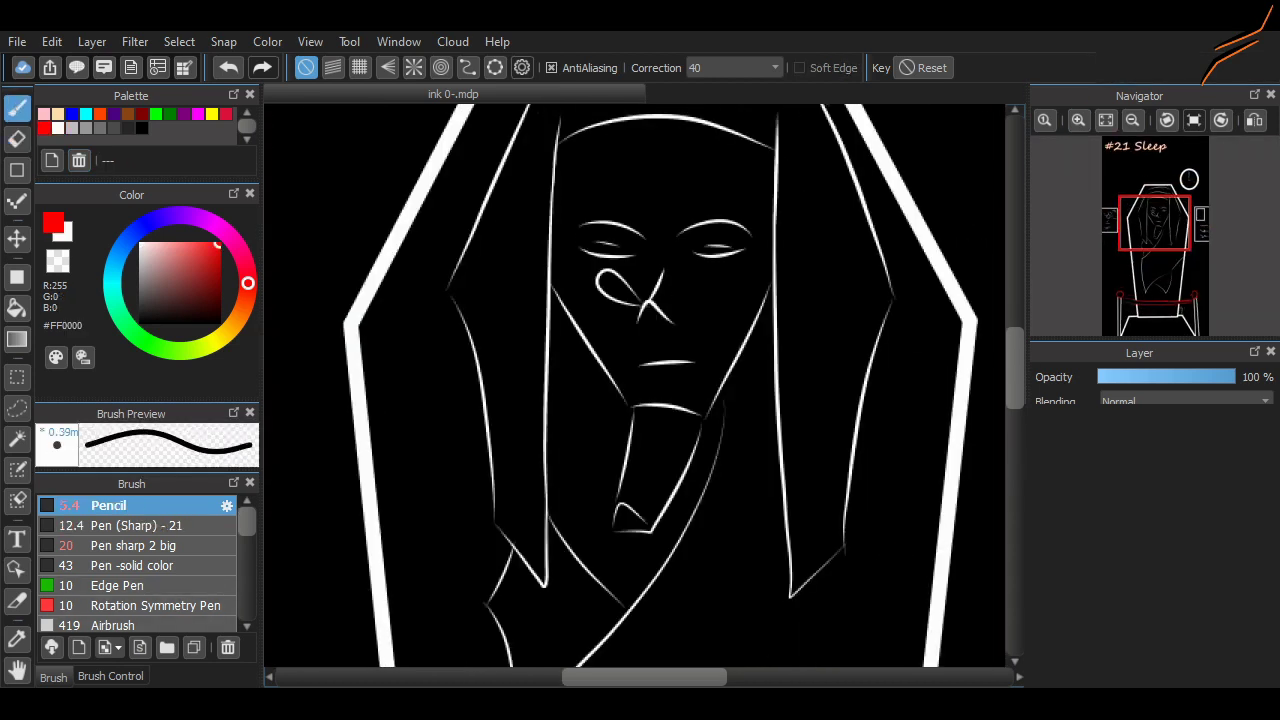
{"action": "mouse_move", "coordinate": [778, 541]}
{"action": "left_mouse_down"}
{"action": "mouse_move", "coordinate": [879, 486]}
{"action": "mouse_move", "coordinate": [837, 517]}
{"action": "mouse_move", "coordinate": [877, 499]}
{"action": "left_mouse_up"}
{"action": "key", "text": "ctrl+z"}
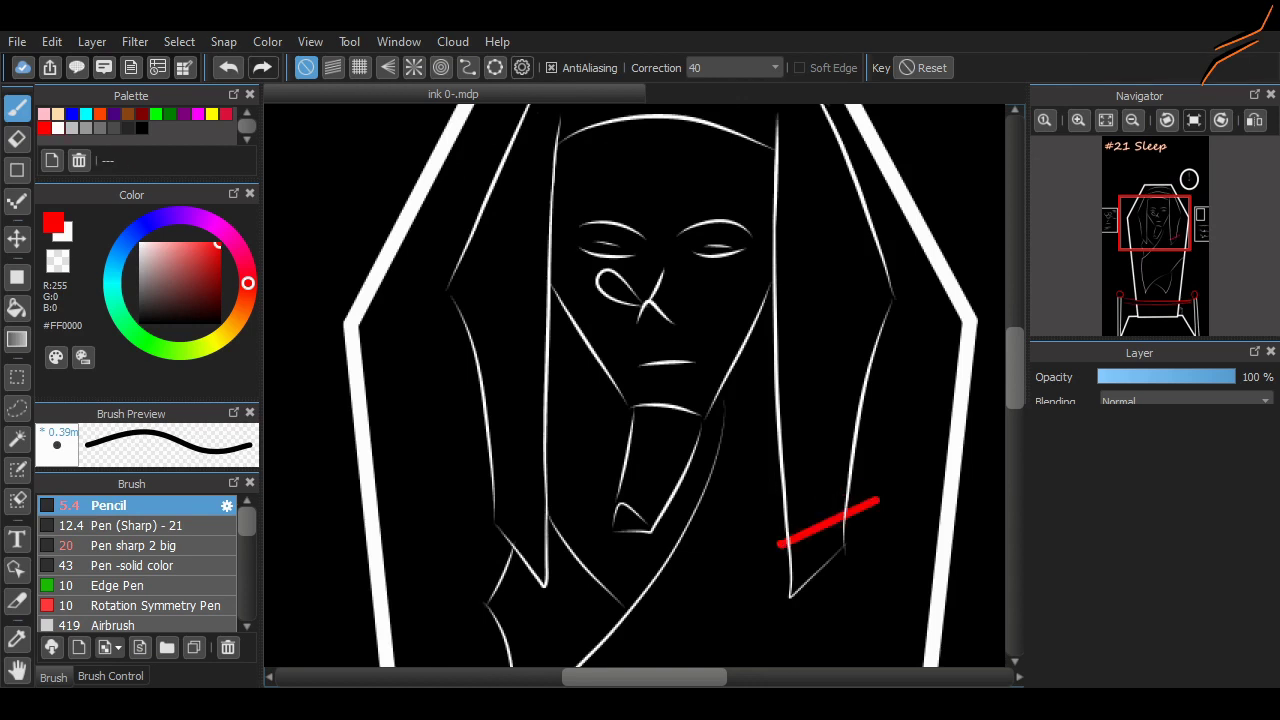
Draw a parallel slanted white stripe across the right headdress flap above the red one
{"action": "left_click", "coordinate": [767, 492], "text": "alt"}
{"action": "left_click", "coordinate": [933, 260], "text": "alt"}
{"action": "left_click_drag", "start_coordinate": [765, 503], "coordinate": [870, 464]}
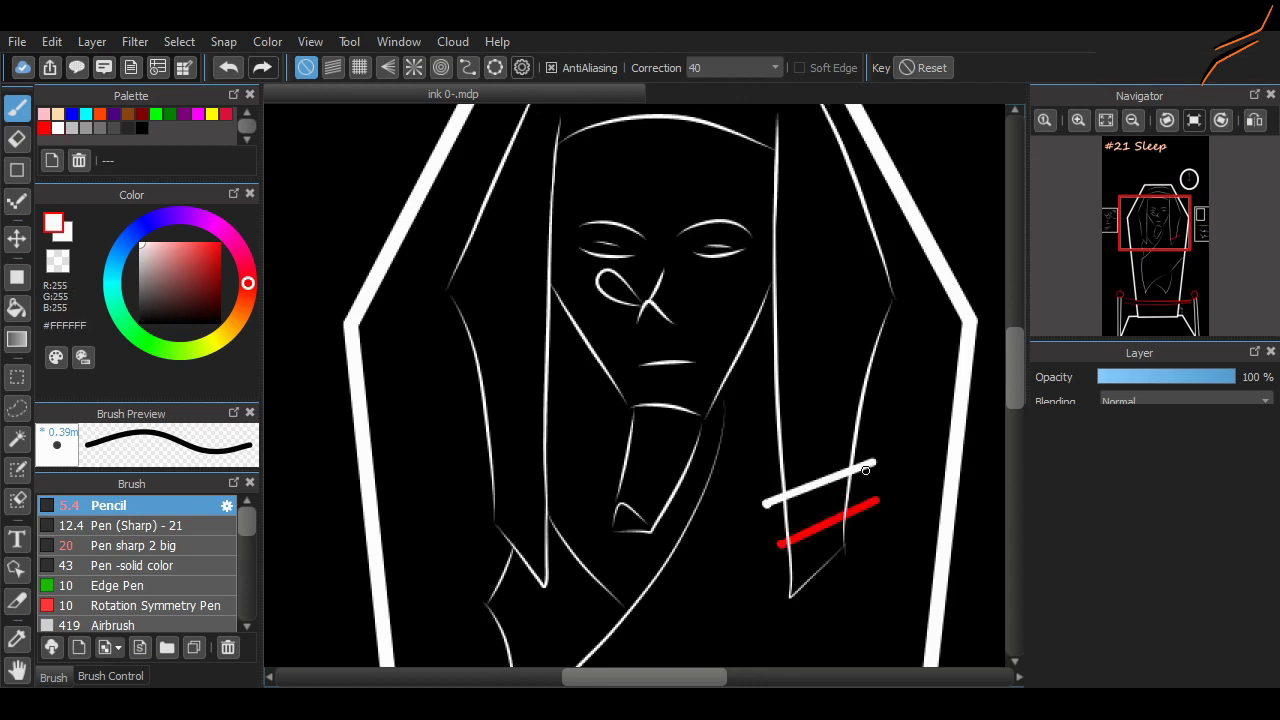
Draw seven more slanted stripes, alternating red and white, up the right headdress flap to the headband's right corner
{"action": "left_click_drag", "start_coordinate": [767, 451], "coordinate": [874, 425]}
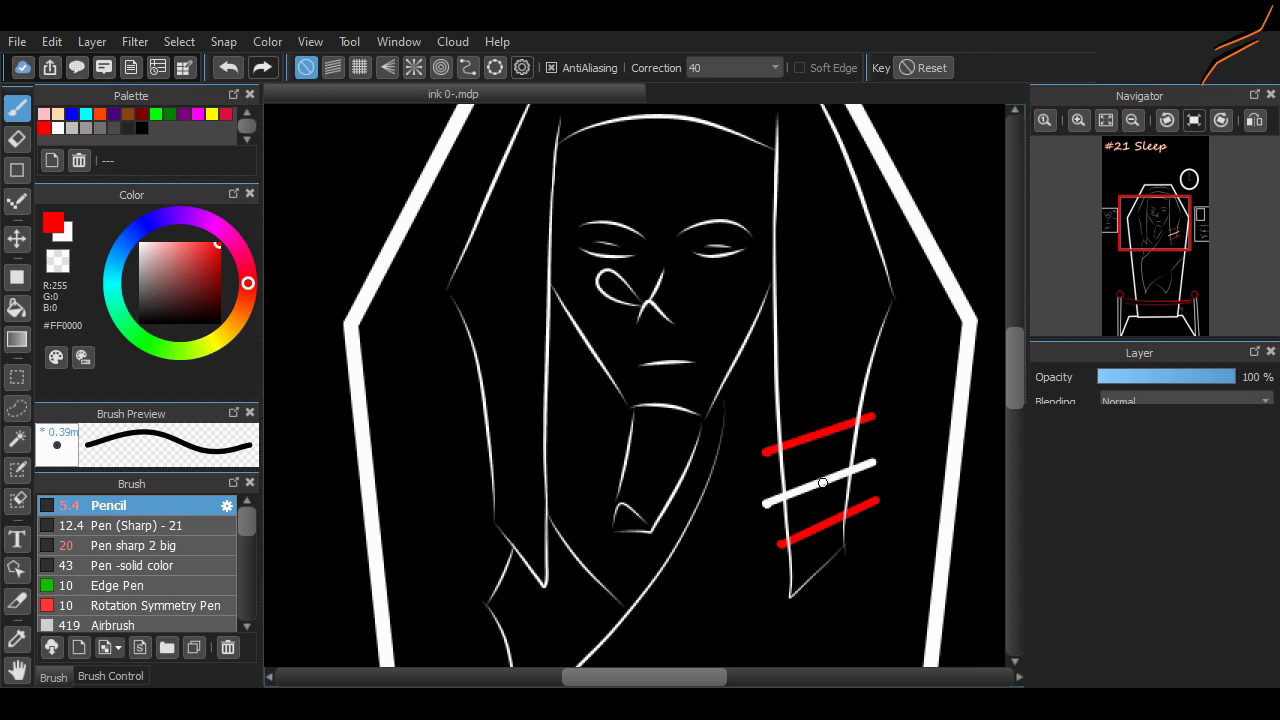
{"action": "left_click", "coordinate": [882, 367], "text": "shift"}
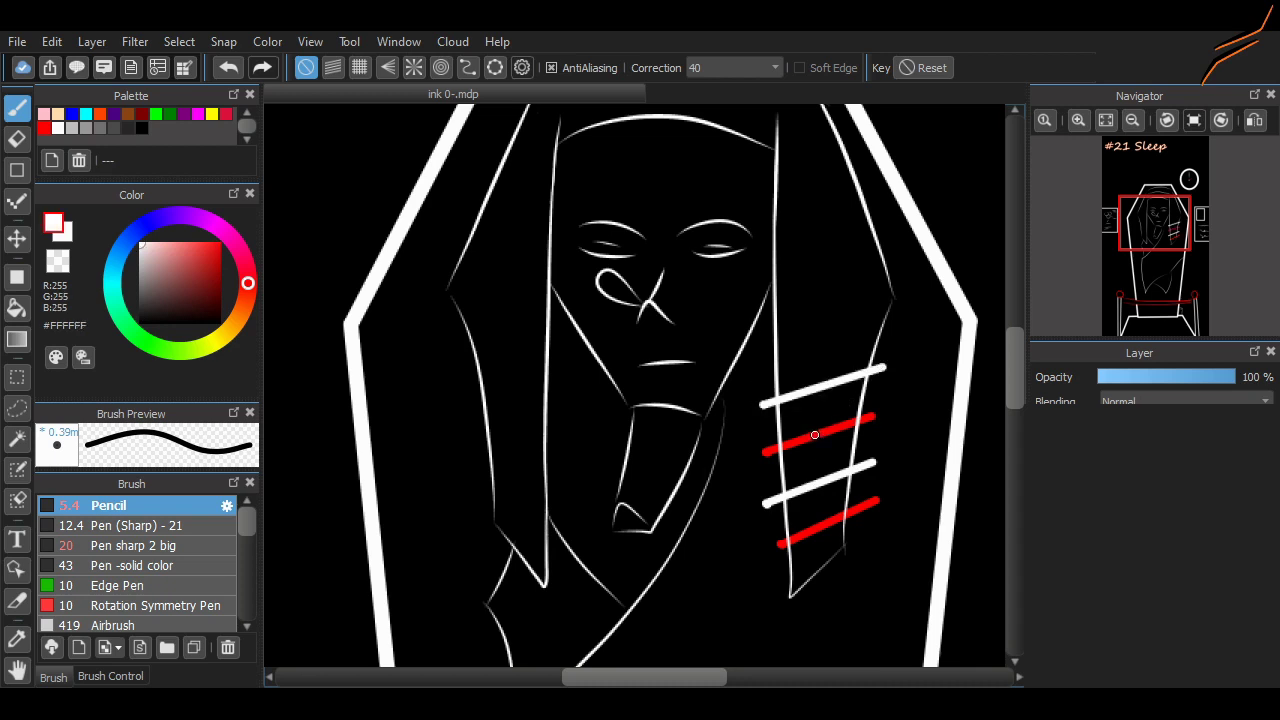
{"action": "left_click_drag", "start_coordinate": [763, 366], "coordinate": [895, 324]}
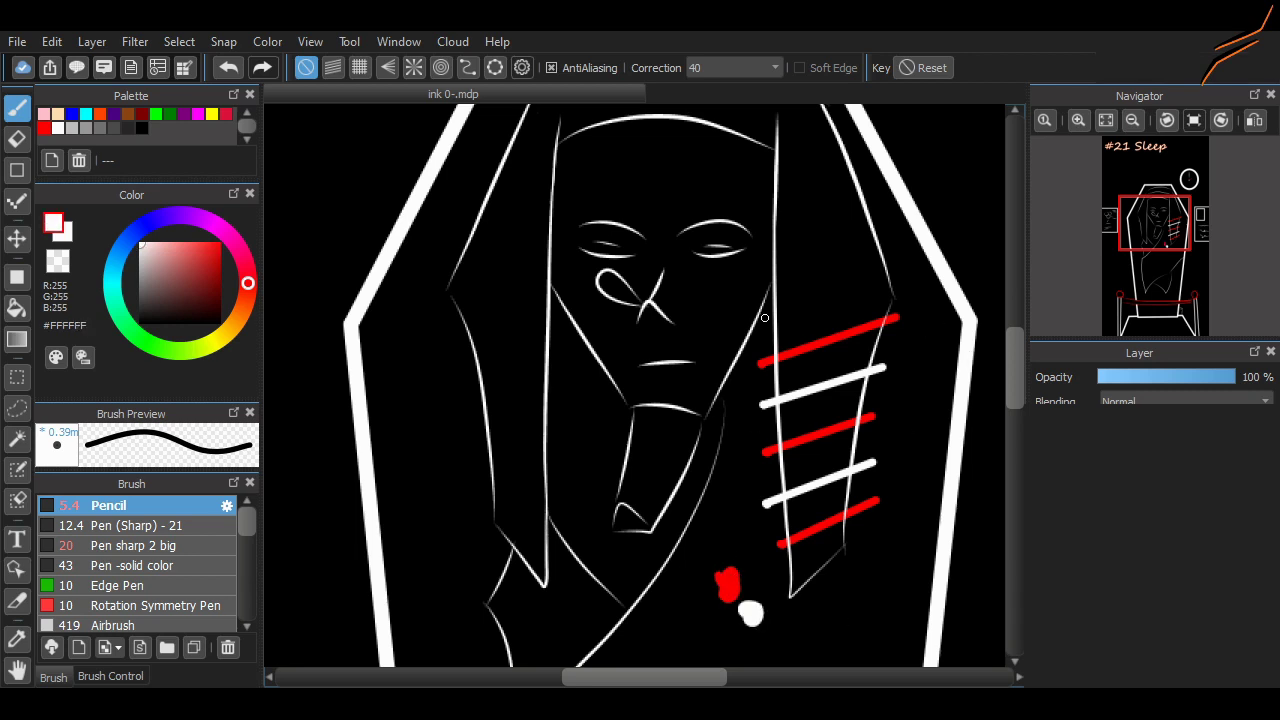
{"action": "left_click_drag", "start_coordinate": [765, 318], "coordinate": [903, 263]}
{"action": "mouse_move", "coordinate": [758, 264]}
{"action": "left_mouse_down"}
{"action": "mouse_move", "coordinate": [879, 201]}
{"action": "mouse_move", "coordinate": [848, 180]}
{"action": "left_mouse_up"}
{"action": "scroll", "coordinate": [953, 372], "scroll_direction": "up", "scroll_amount": 1}
{"action": "left_click_drag", "start_coordinate": [757, 212], "coordinate": [826, 142]}
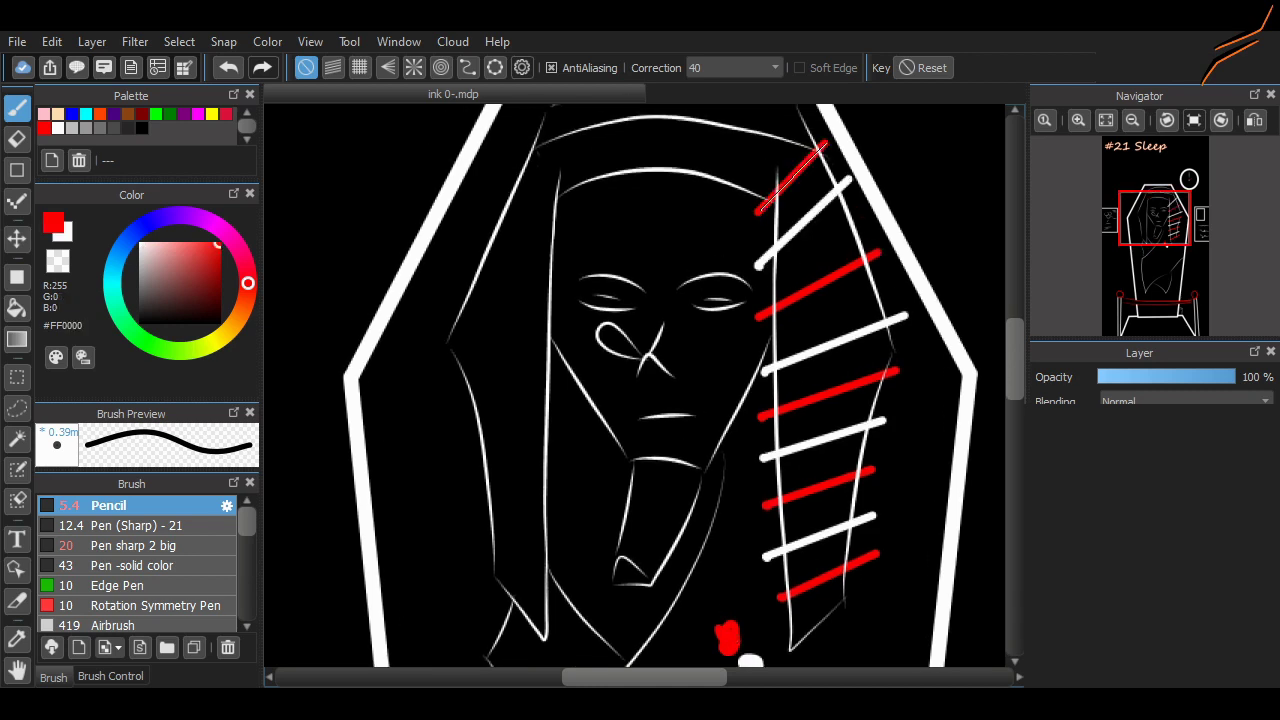
Add a white and red paint daub beside the left flap and draw five alternating stripes across the headband, starting and ending with white
{"action": "left_click_drag", "start_coordinate": [422, 406], "coordinate": [417, 420]}
{"action": "scroll", "coordinate": [1002, 385], "scroll_direction": "up", "scroll_amount": 3}
{"action": "left_click_drag", "start_coordinate": [740, 233], "coordinate": [743, 229]}
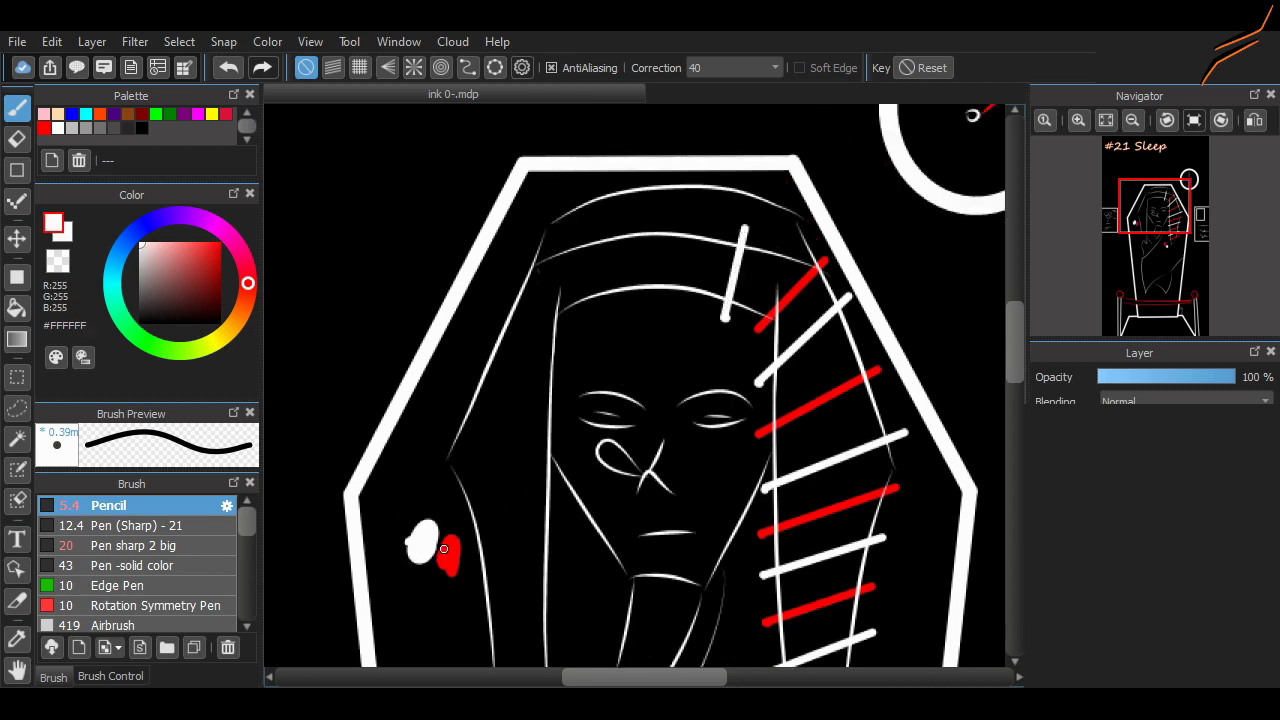
{"action": "left_click_drag", "start_coordinate": [683, 308], "coordinate": [694, 206]}
{"action": "left_click_drag", "start_coordinate": [645, 257], "coordinate": [646, 208]}
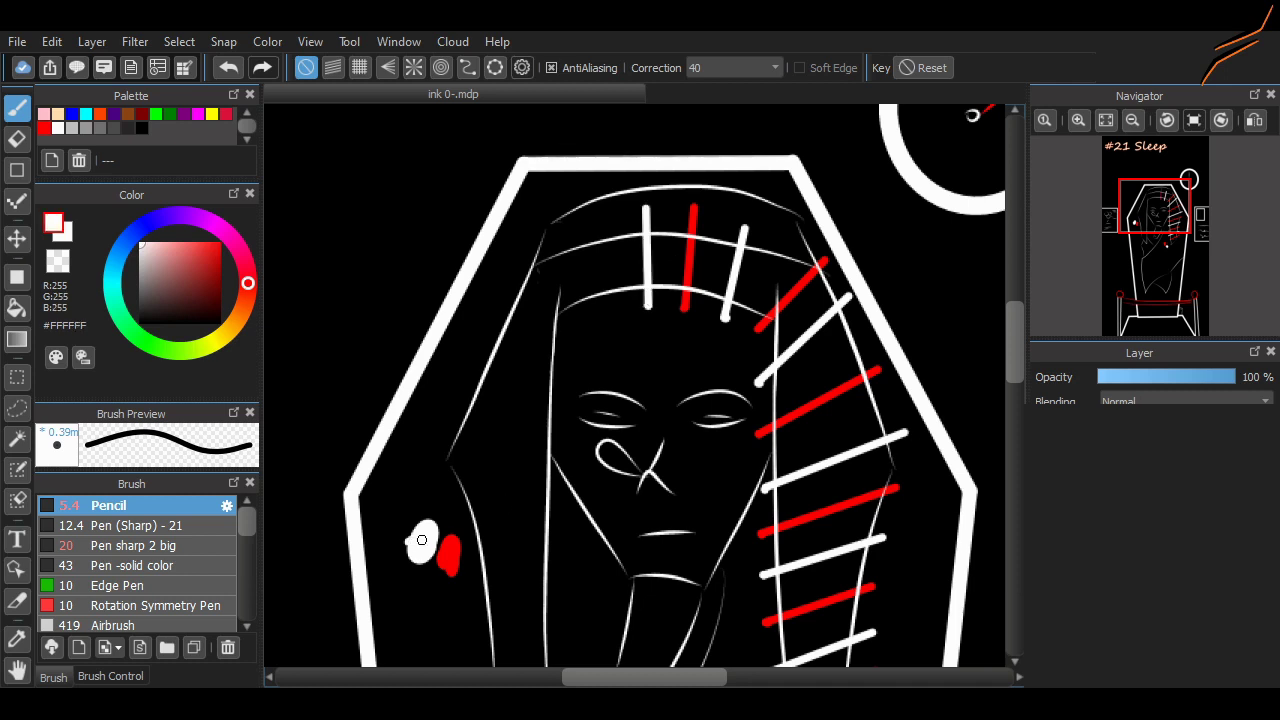
{"action": "left_click_drag", "start_coordinate": [608, 312], "coordinate": [597, 216]}
{"action": "left_click_drag", "start_coordinate": [584, 318], "coordinate": [562, 222]}
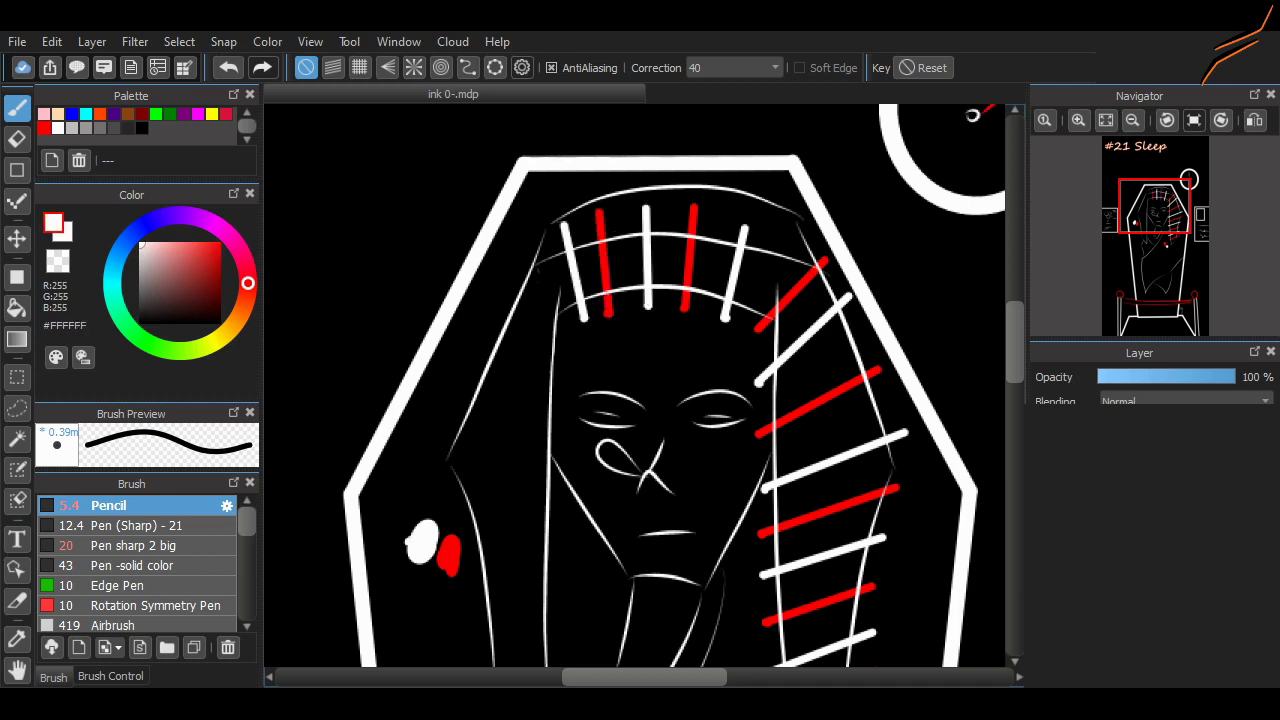
{"action": "key", "text": "ctrl+z"}
{"action": "left_click_drag", "start_coordinate": [572, 320], "coordinate": [553, 236]}
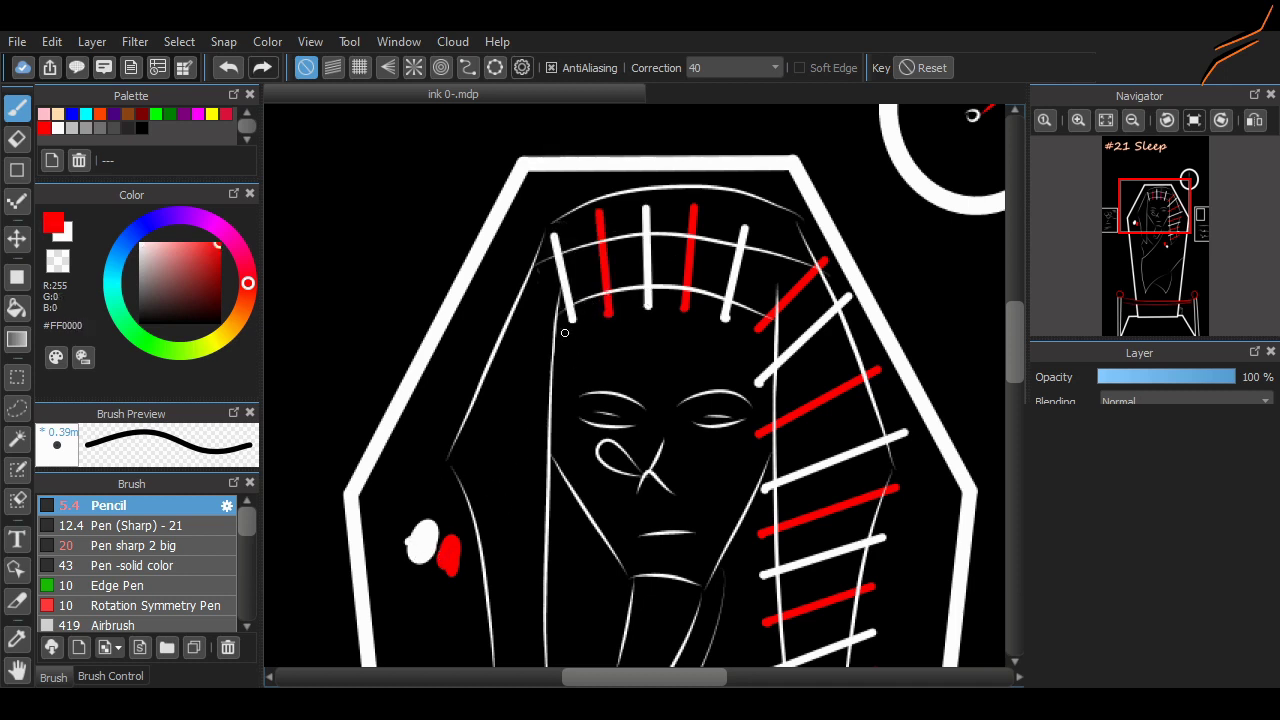
Draw a red stripe at the headband's left corner and five alternating stripes up the left flap from its tip, starting with red
{"action": "scroll", "coordinate": [519, 351], "scroll_direction": "down", "scroll_amount": 4}
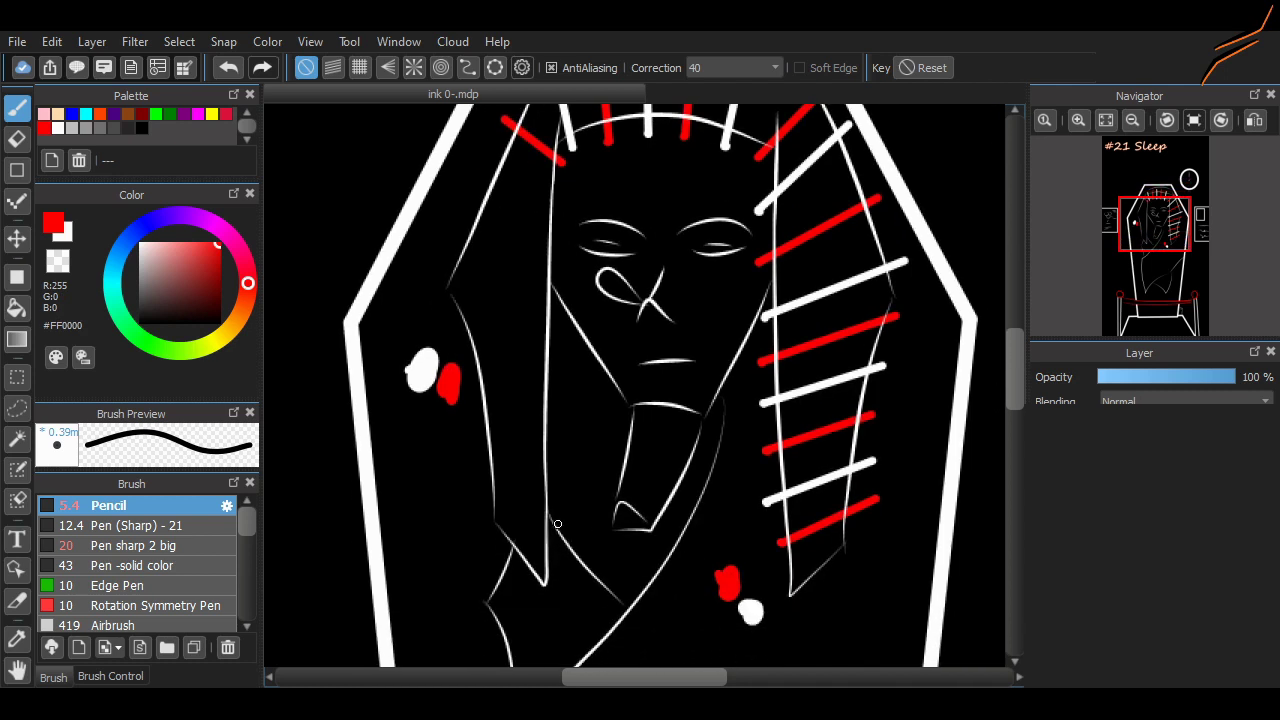
{"action": "left_click", "coordinate": [559, 533], "text": "shift"}
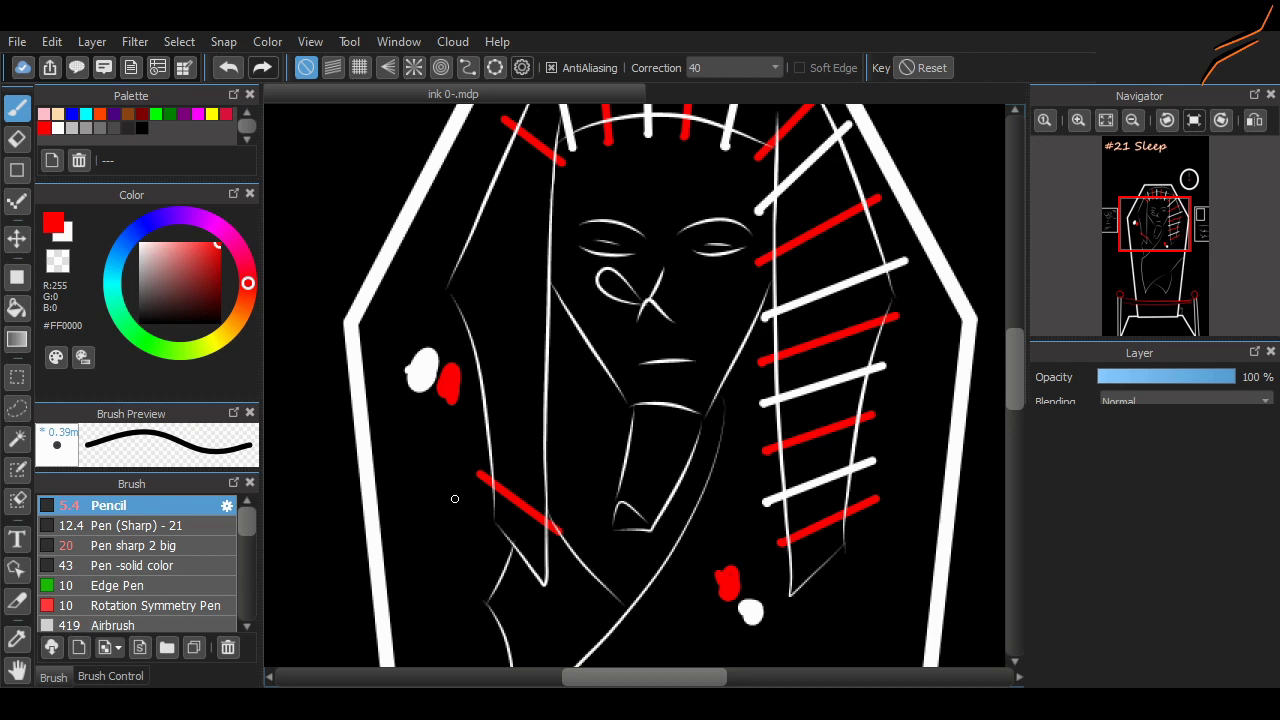
{"action": "left_click", "coordinate": [478, 434], "text": "shift"}
{"action": "key", "text": "x"}
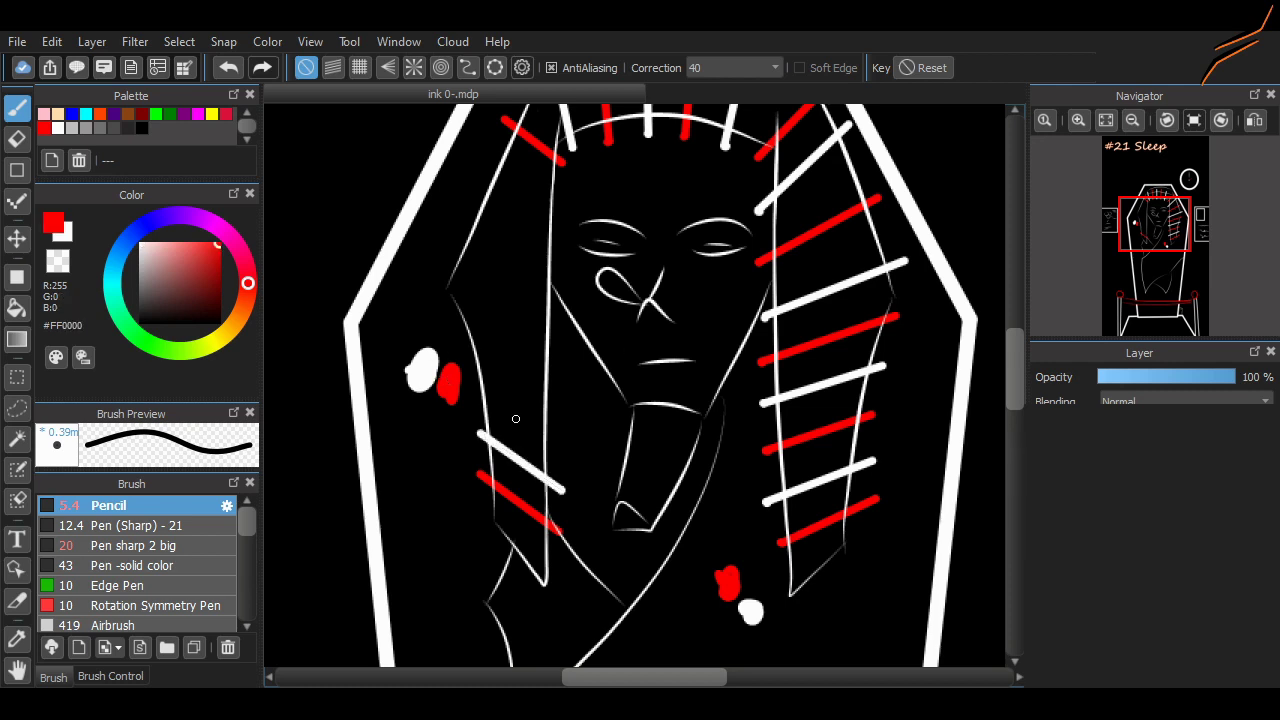
{"action": "left_click", "coordinate": [476, 388], "text": "shift"}
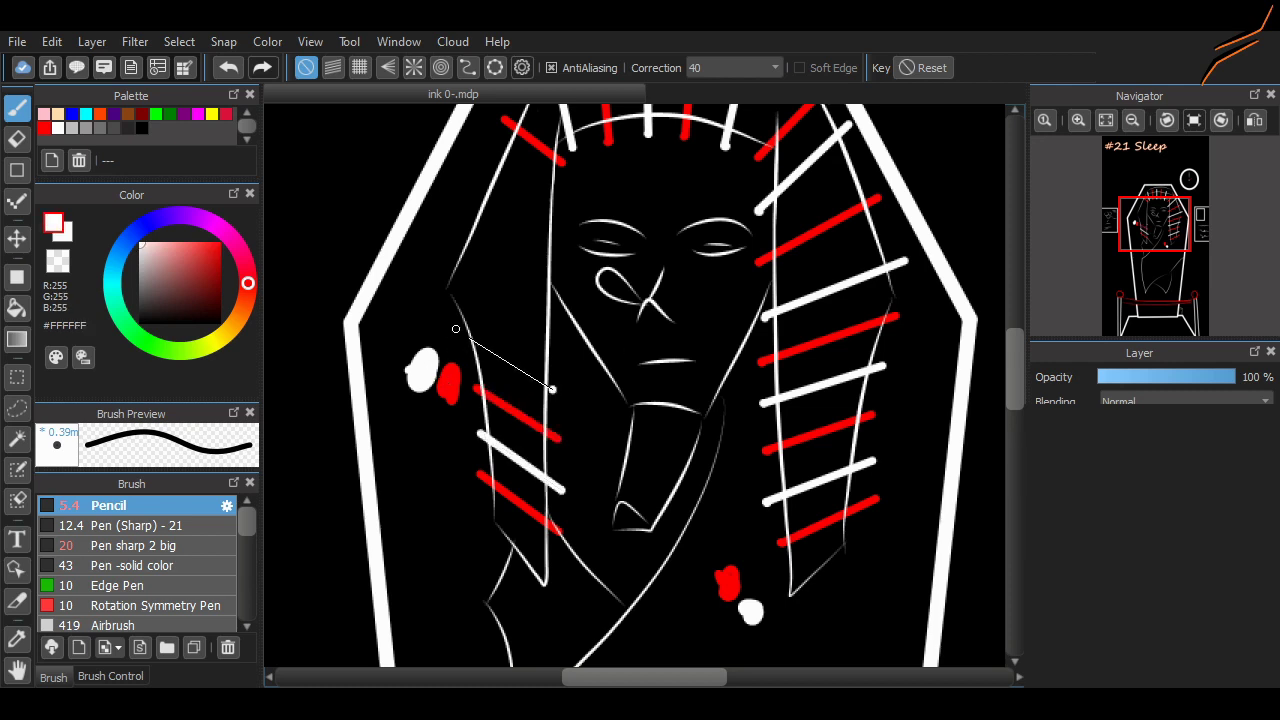
{"action": "left_click", "coordinate": [455, 328], "text": "shift"}
{"action": "key", "text": "x"}
{"action": "left_click", "coordinate": [556, 341], "text": "shift"}
Fill the upper part of the left flap with slanted white, red and white stripes
{"action": "scroll", "coordinate": [921, 395], "scroll_direction": "up", "scroll_amount": 2}
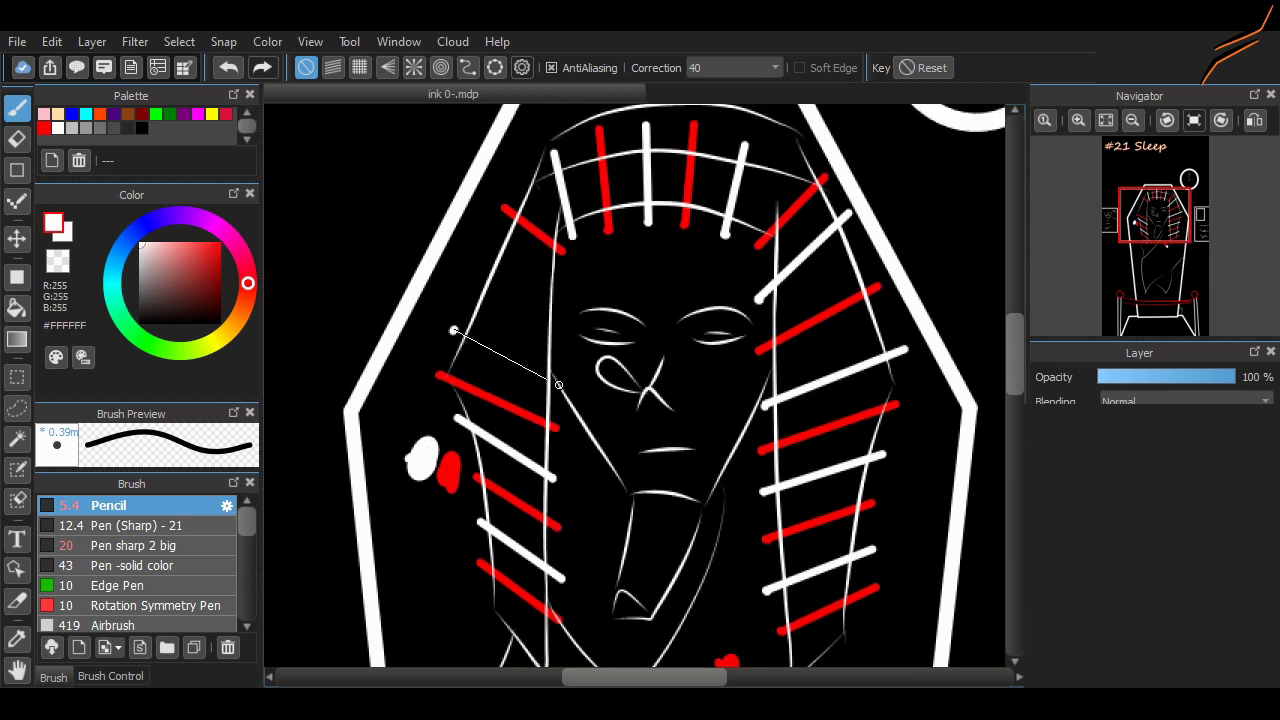
{"action": "left_click", "coordinate": [452, 330], "text": "shift"}
{"action": "left_click", "coordinate": [461, 272], "text": "shift"}
{"action": "right_click", "coordinate": [424, 458]}
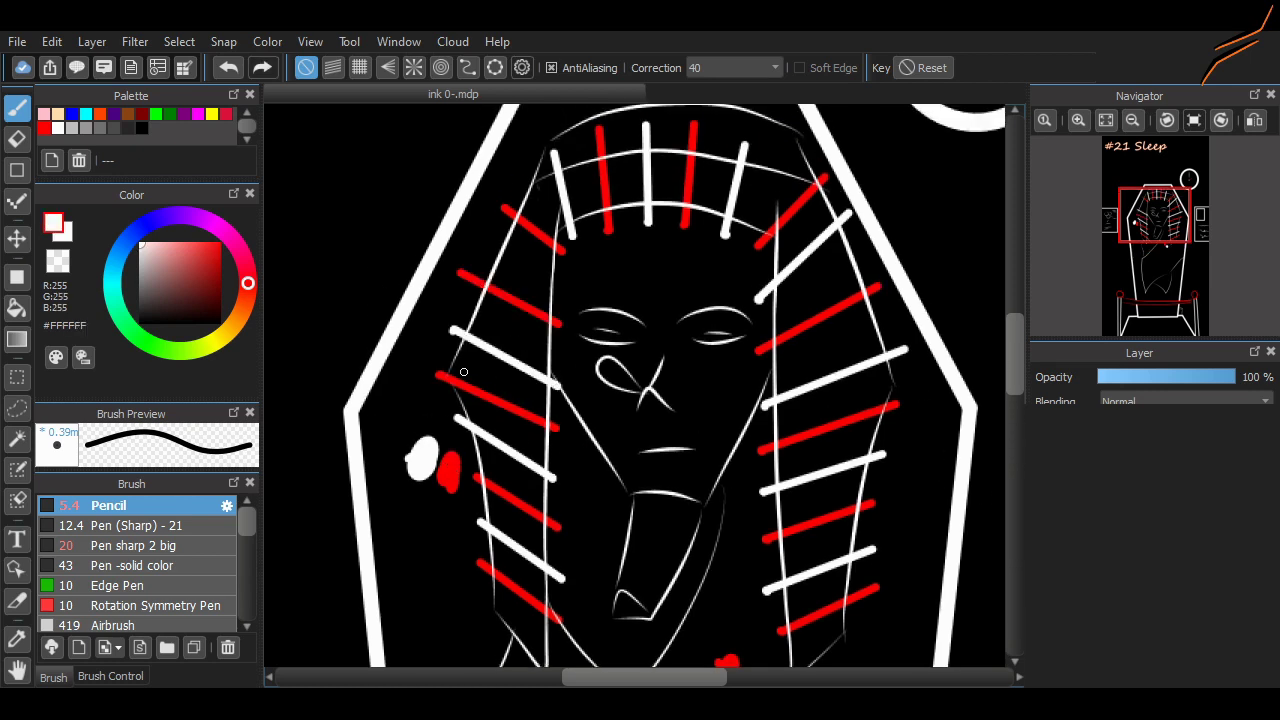
{"action": "left_click", "coordinate": [556, 283]}
{"action": "left_click", "coordinate": [487, 247], "text": "shift"}
{"action": "scroll", "coordinate": [606, 410], "scroll_direction": "down", "scroll_amount": 2}
{"action": "scroll", "coordinate": [606, 410], "scroll_direction": "up", "scroll_amount": 1}
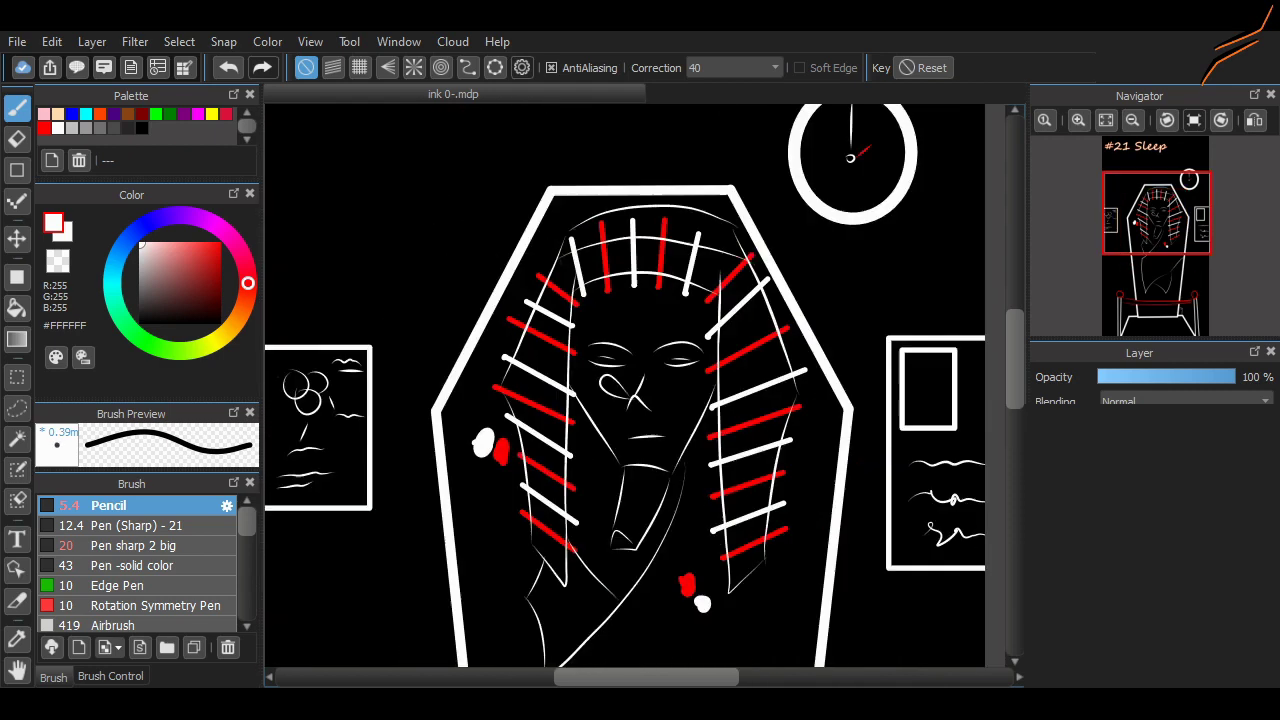
Erase the overshooting ends of the lowest left flap stripes and the paint daubs beside the flap
{"action": "left_click", "coordinate": [17, 139]}
{"action": "scroll", "coordinate": [453, 474], "scroll_direction": "up", "scroll_amount": 4}
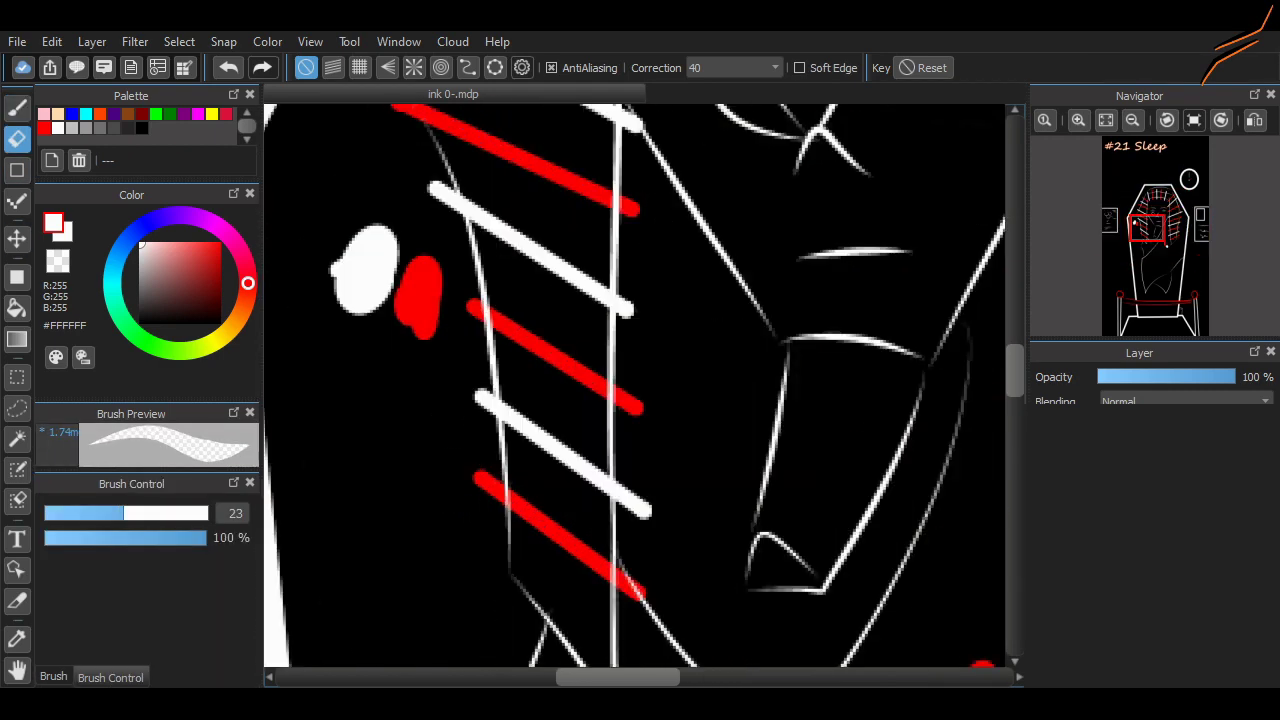
{"action": "mouse_move", "coordinate": [624, 296]}
{"action": "left_mouse_down"}
{"action": "mouse_move", "coordinate": [643, 380]}
{"action": "mouse_move", "coordinate": [629, 449]}
{"action": "mouse_move", "coordinate": [651, 551]}
{"action": "mouse_move", "coordinate": [623, 586]}
{"action": "left_mouse_up"}
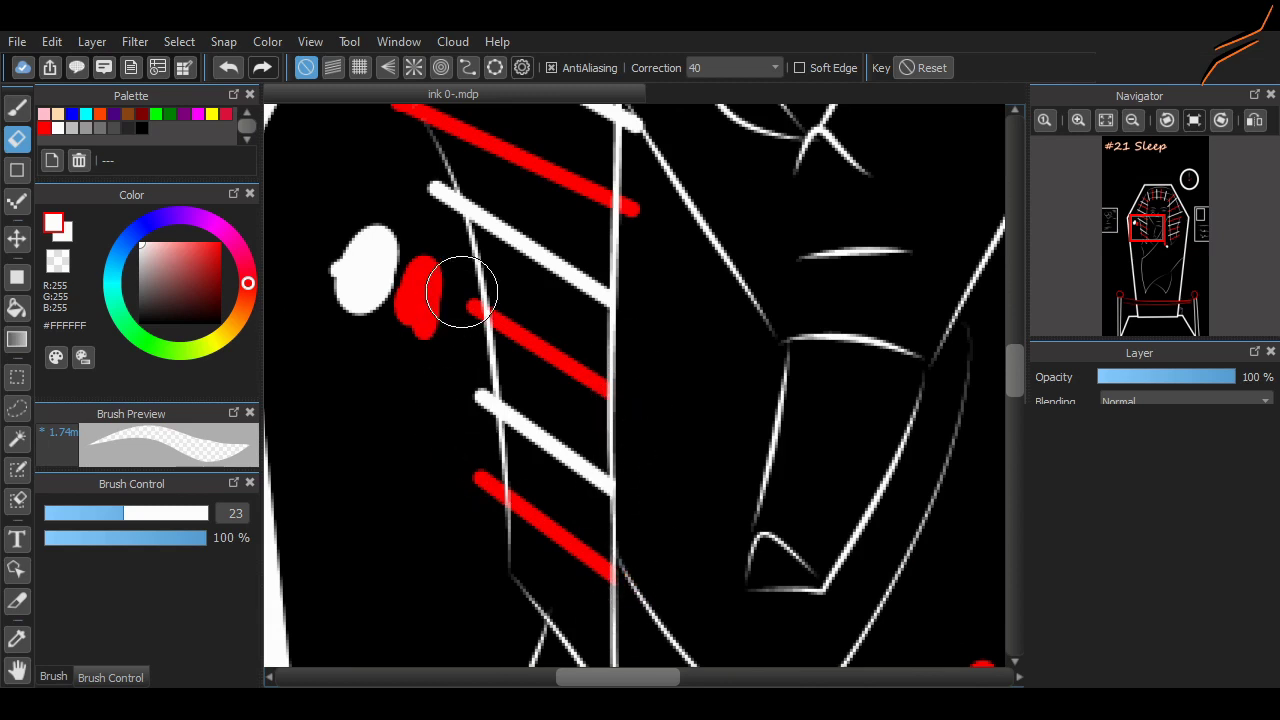
{"action": "mouse_move", "coordinate": [461, 292]}
{"action": "left_mouse_down"}
{"action": "mouse_move", "coordinate": [478, 392]}
{"action": "mouse_move", "coordinate": [468, 387]}
{"action": "mouse_move", "coordinate": [494, 471]}
{"action": "left_mouse_up"}
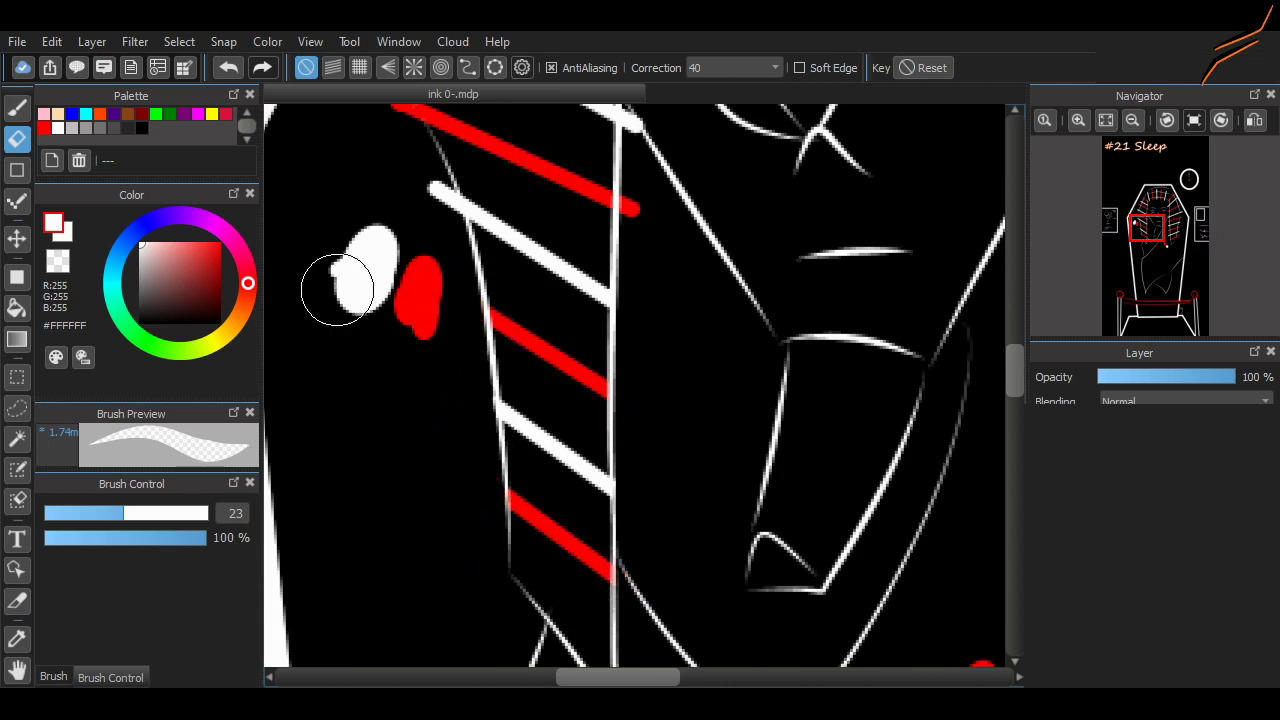
{"action": "mouse_move", "coordinate": [331, 286]}
{"action": "left_mouse_down"}
{"action": "mouse_move", "coordinate": [363, 266]}
{"action": "mouse_move", "coordinate": [388, 219]}
{"action": "mouse_move", "coordinate": [420, 334]}
{"action": "mouse_move", "coordinate": [440, 291]}
{"action": "left_mouse_up"}
Erase the overshooting stripe ends along both edges of the left flap's middle part, plus the inner ends of the next two stripes above
{"action": "scroll", "coordinate": [440, 291], "scroll_direction": "up", "scroll_amount": 3}
{"action": "scroll", "coordinate": [634, 400], "scroll_direction": "up", "scroll_amount": 1}
{"action": "left_click_drag", "start_coordinate": [628, 488], "coordinate": [640, 478]}
{"action": "left_click_drag", "start_coordinate": [434, 469], "coordinate": [463, 508]}
{"action": "left_click_drag", "start_coordinate": [405, 395], "coordinate": [406, 395]}
{"action": "left_click_drag", "start_coordinate": [659, 382], "coordinate": [623, 410]}
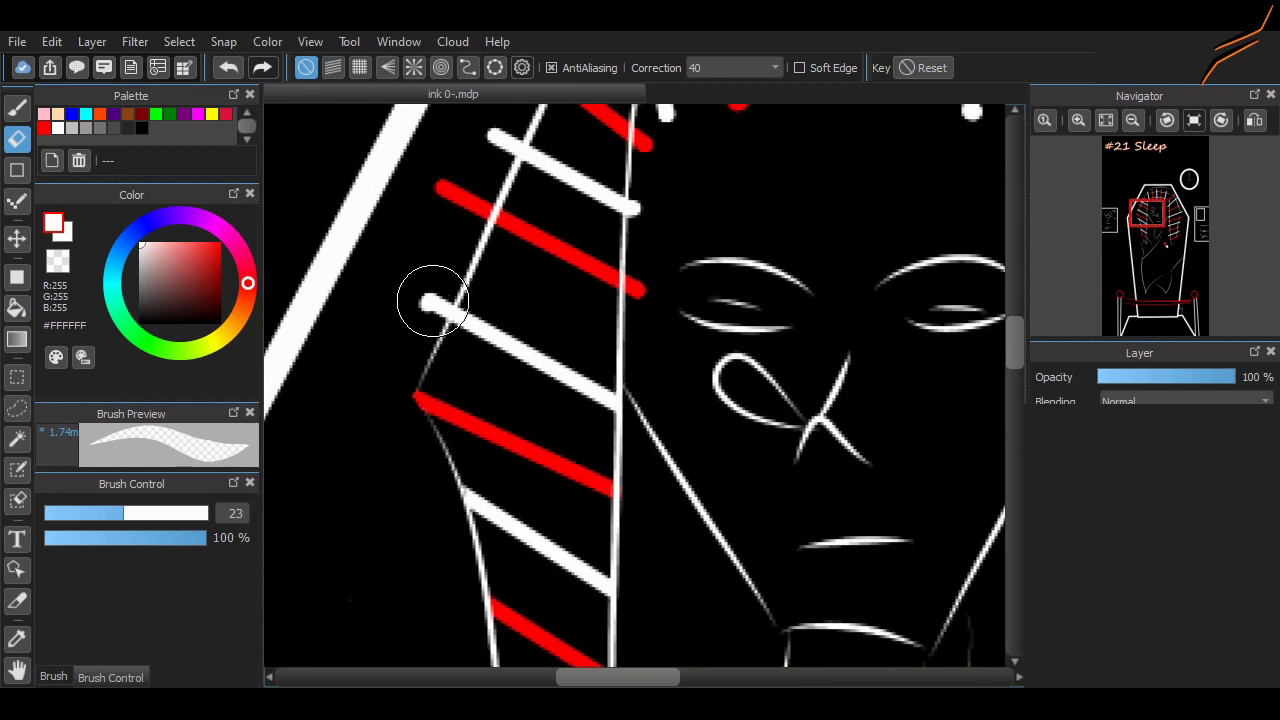
{"action": "left_click_drag", "start_coordinate": [433, 301], "coordinate": [431, 278]}
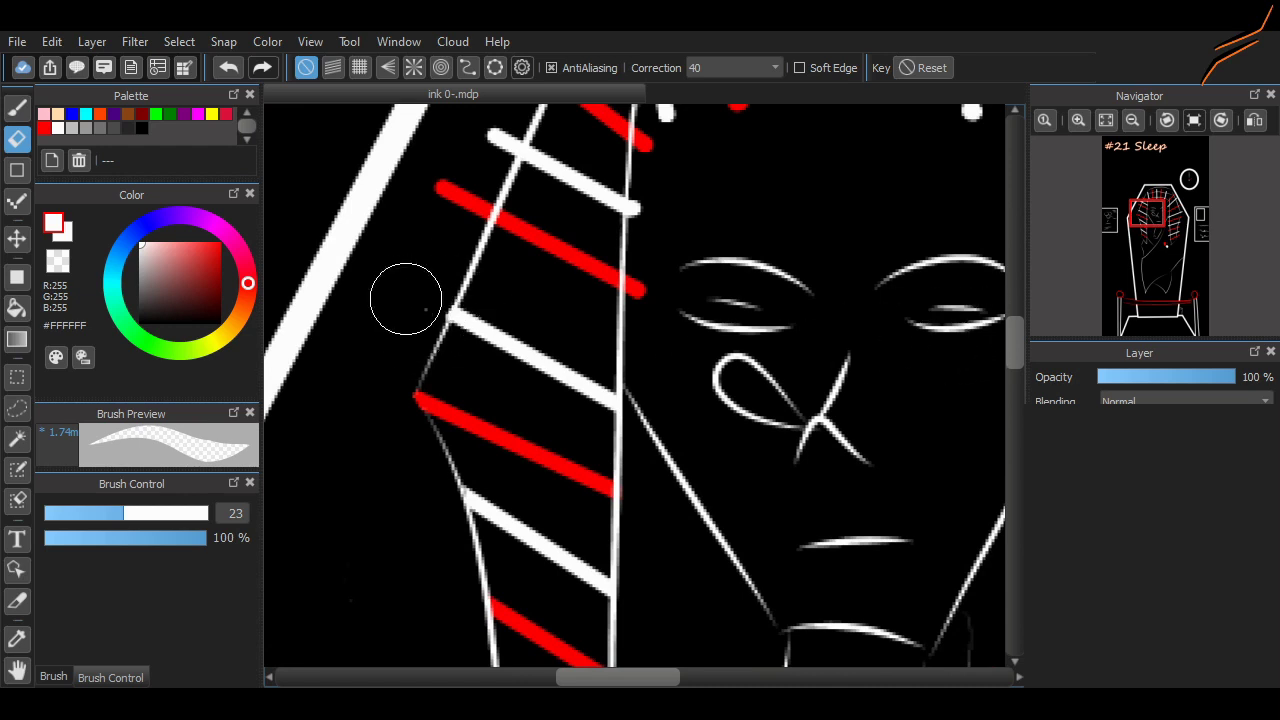
{"action": "left_click_drag", "start_coordinate": [640, 285], "coordinate": [631, 209]}
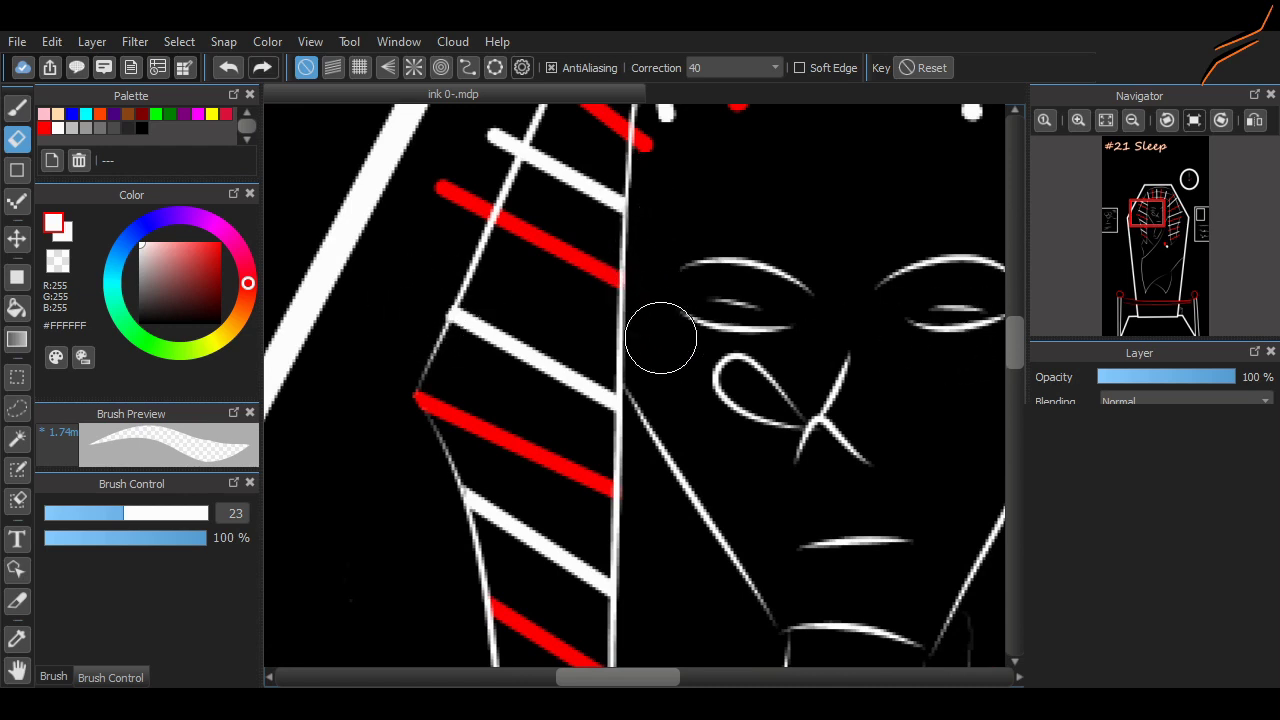
Trim the remaining overshooting ends of the three topmost left flap stripes and the lower ends of the two leftmost headband stripes
{"action": "scroll", "coordinate": [764, 378], "scroll_direction": "up", "scroll_amount": 5}
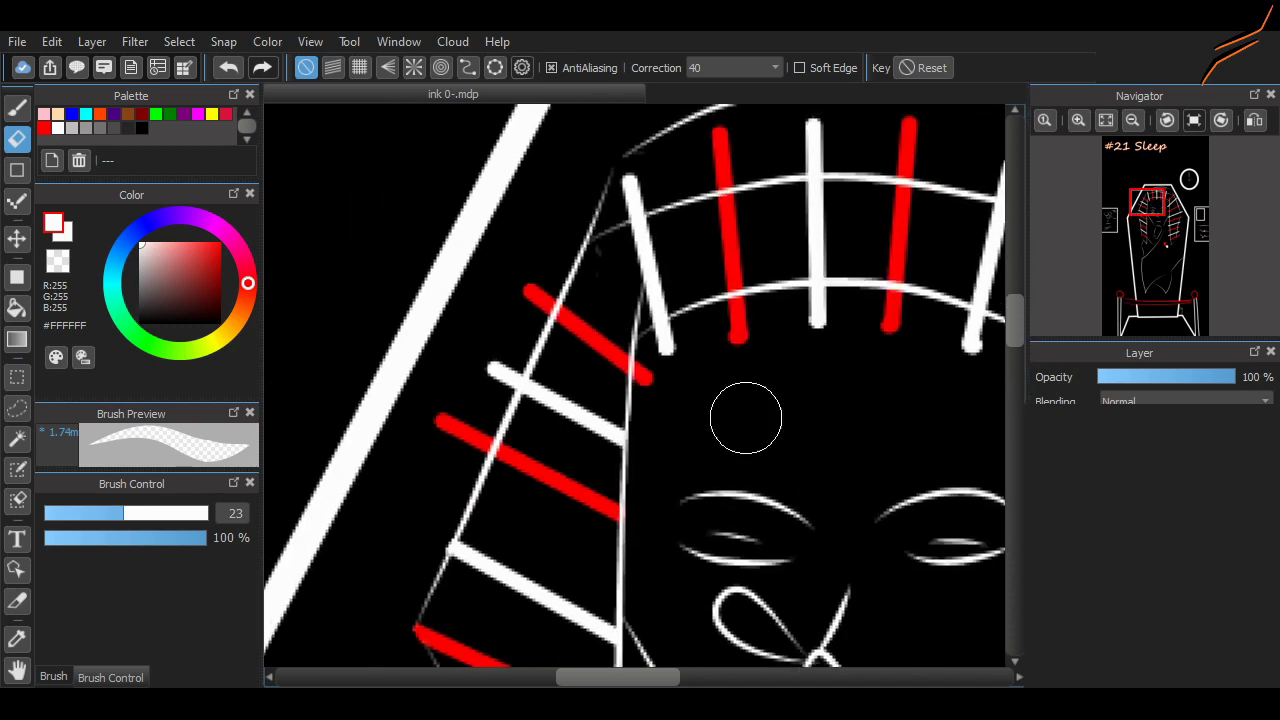
{"action": "mouse_move", "coordinate": [746, 301]}
{"action": "left_mouse_down"}
{"action": "mouse_move", "coordinate": [741, 330]}
{"action": "mouse_move", "coordinate": [743, 317]}
{"action": "left_mouse_up"}
{"action": "mouse_move", "coordinate": [483, 430]}
{"action": "left_mouse_down"}
{"action": "mouse_move", "coordinate": [511, 396]}
{"action": "mouse_move", "coordinate": [504, 353]}
{"action": "left_mouse_up"}
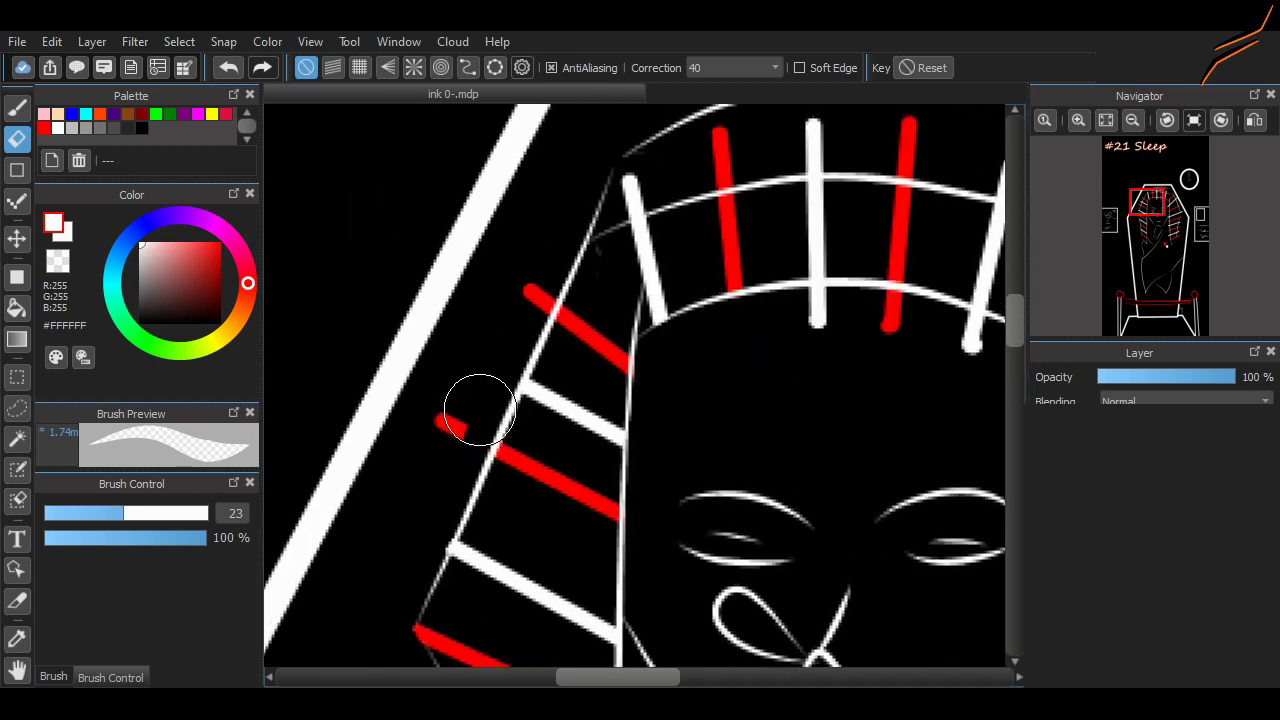
{"action": "left_click_drag", "start_coordinate": [480, 400], "coordinate": [450, 407]}
{"action": "left_click_drag", "start_coordinate": [551, 297], "coordinate": [528, 281]}
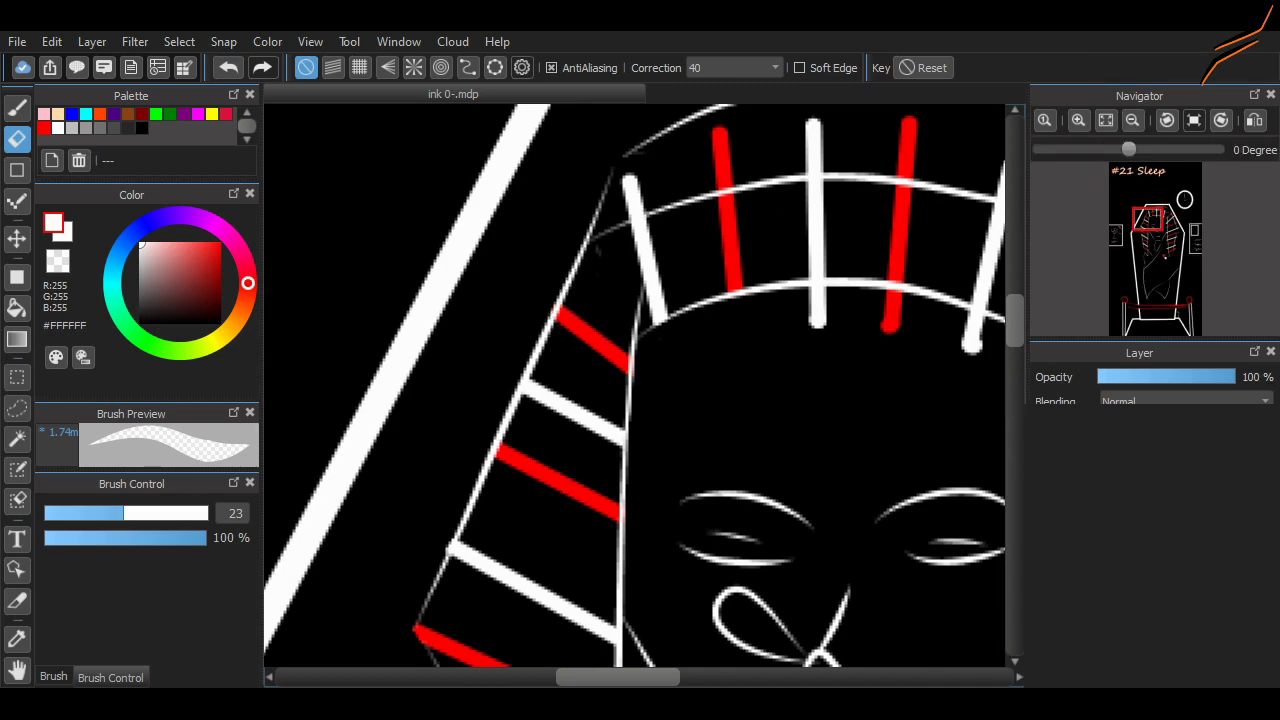
Erase the parts of the headband stripes above and below the band, and both overshooting ends of the red right-corner stripe
{"action": "left_click_drag", "start_coordinate": [1155, 217], "coordinate": [1158, 210]}
{"action": "mouse_move", "coordinate": [357, 414]}
{"action": "left_mouse_down"}
{"action": "mouse_move", "coordinate": [387, 369]}
{"action": "mouse_move", "coordinate": [444, 389]}
{"action": "mouse_move", "coordinate": [511, 370]}
{"action": "mouse_move", "coordinate": [457, 359]}
{"action": "mouse_move", "coordinate": [480, 346]}
{"action": "mouse_move", "coordinate": [581, 362]}
{"action": "mouse_move", "coordinate": [552, 318]}
{"action": "left_mouse_up"}
{"action": "left_click_drag", "start_coordinate": [571, 480], "coordinate": [553, 527]}
{"action": "mouse_move", "coordinate": [634, 509]}
{"action": "left_mouse_down"}
{"action": "mouse_move", "coordinate": [709, 523]}
{"action": "mouse_move", "coordinate": [700, 542]}
{"action": "left_mouse_up"}
{"action": "left_click_drag", "start_coordinate": [781, 545], "coordinate": [786, 563]}
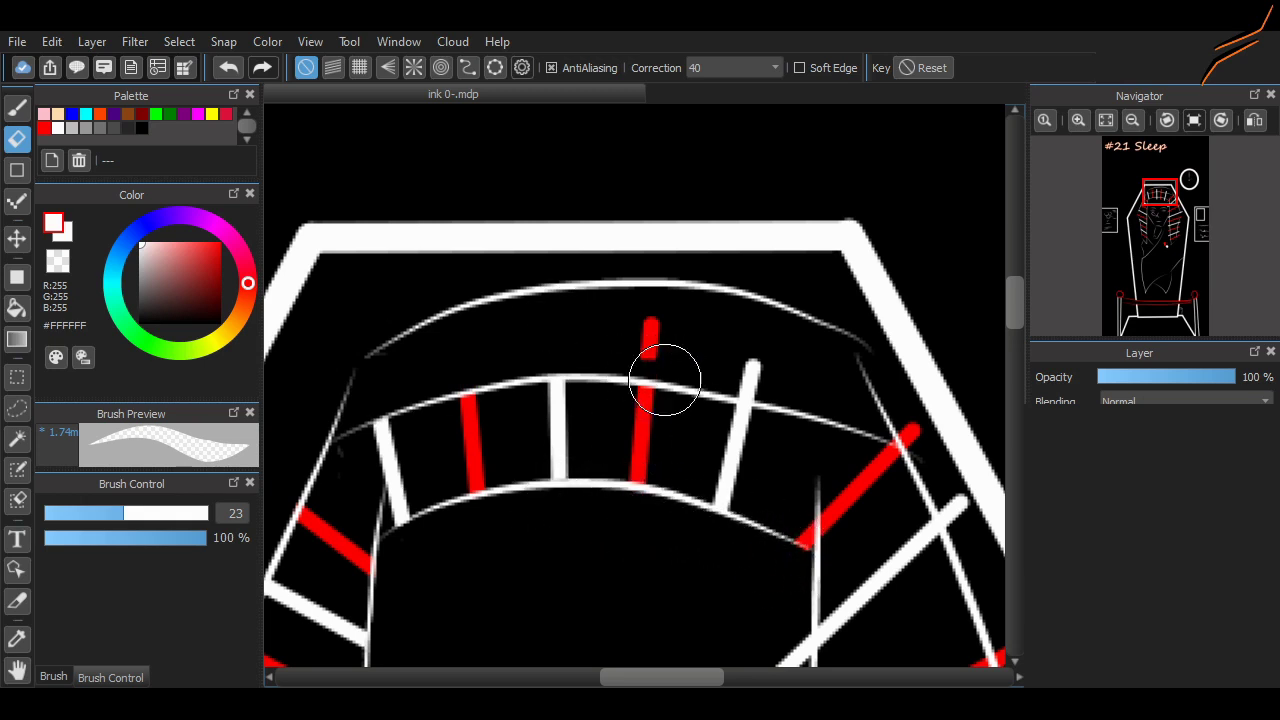
{"action": "mouse_move", "coordinate": [663, 374]}
{"action": "left_mouse_down"}
{"action": "mouse_move", "coordinate": [636, 355]}
{"action": "mouse_move", "coordinate": [634, 314]}
{"action": "left_mouse_up"}
{"action": "left_click_drag", "start_coordinate": [748, 392], "coordinate": [772, 380]}
{"action": "left_click_drag", "start_coordinate": [908, 429], "coordinate": [908, 405]}
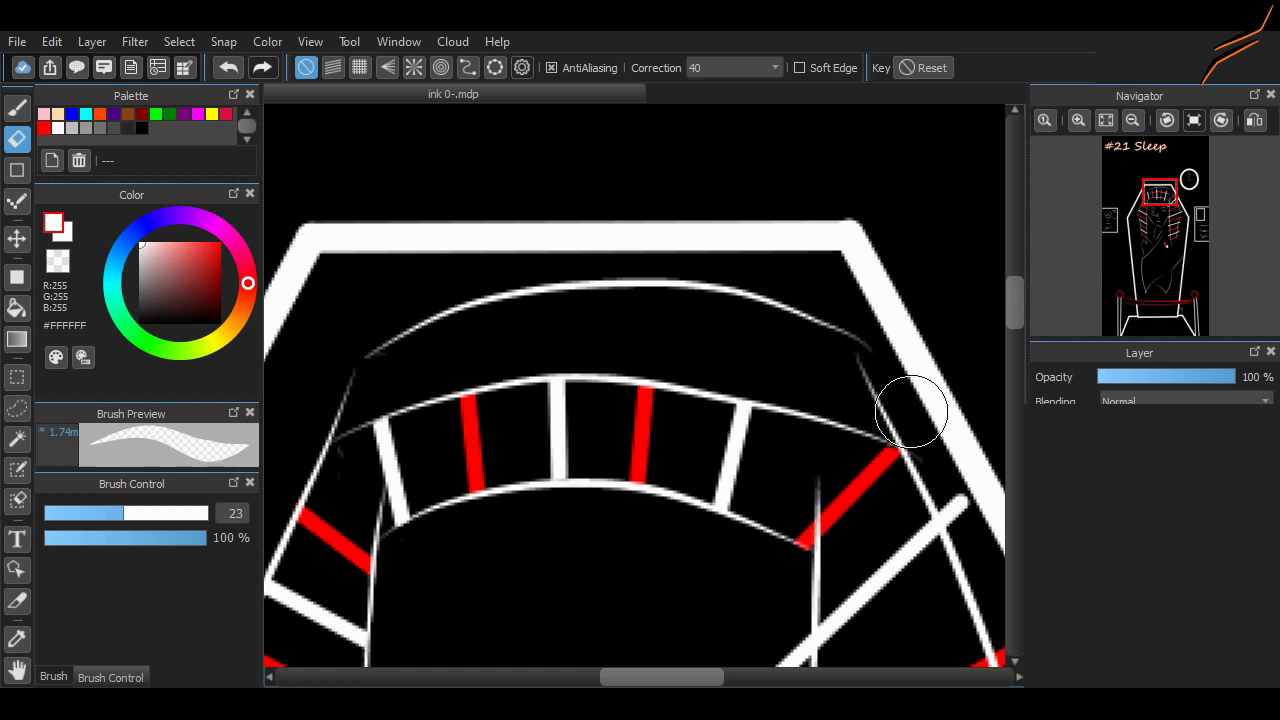
{"action": "left_click_drag", "start_coordinate": [793, 520], "coordinate": [804, 560]}
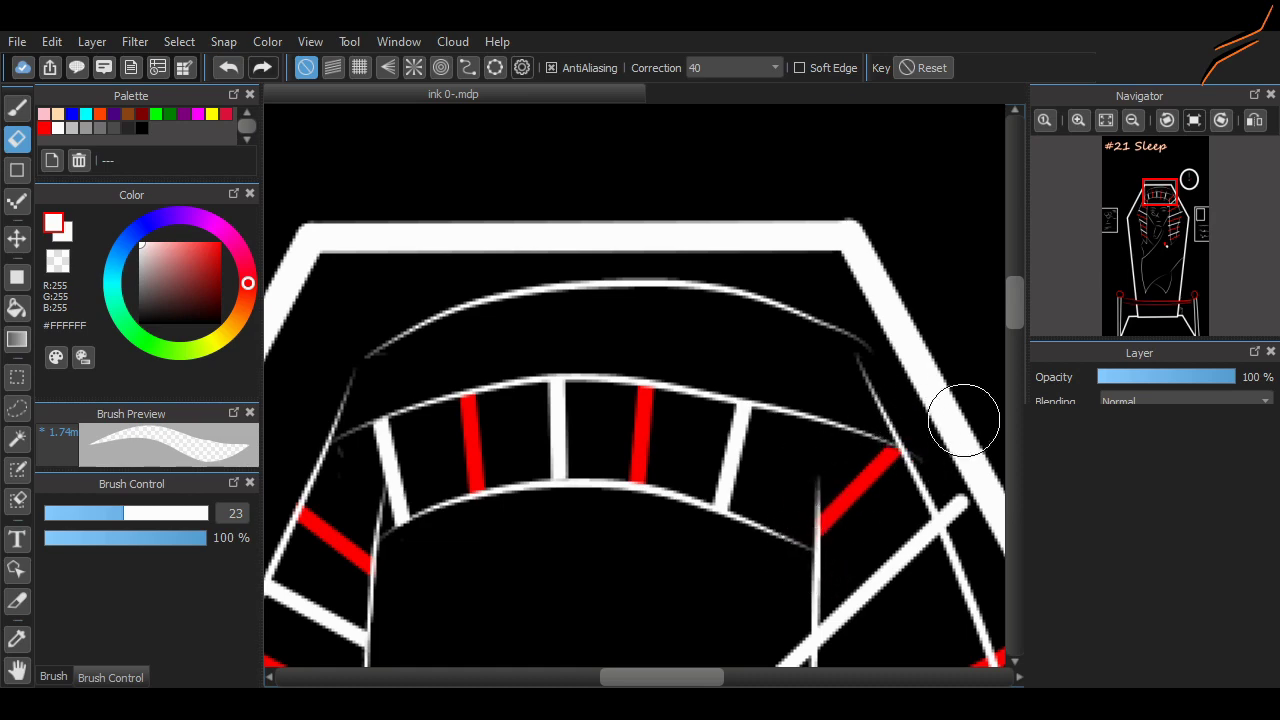
Erase the overshooting ends of the uppermost white and red stripes on the right flap beside the eye
{"action": "left_click_drag", "start_coordinate": [1160, 230], "coordinate": [1175, 210]}
{"action": "left_click_drag", "start_coordinate": [634, 140], "coordinate": [655, 152]}
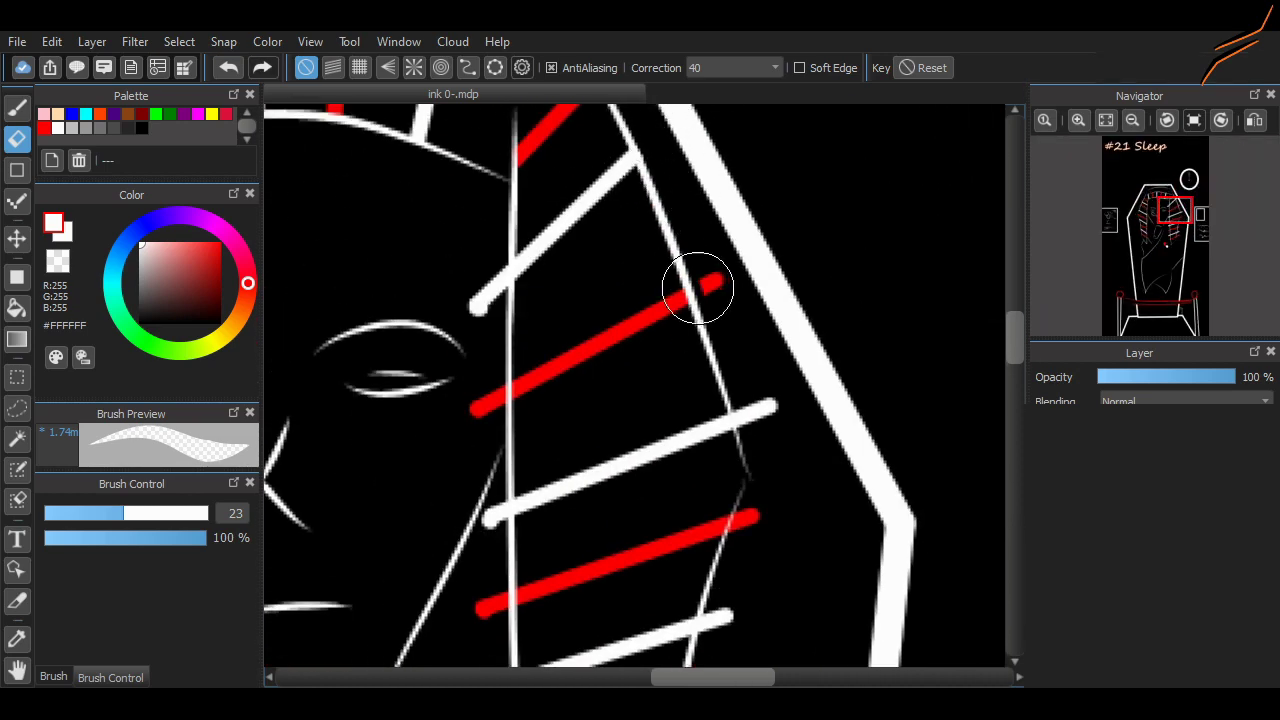
{"action": "left_click_drag", "start_coordinate": [700, 283], "coordinate": [712, 290]}
{"action": "left_click_drag", "start_coordinate": [505, 272], "coordinate": [476, 312]}
{"action": "left_click_drag", "start_coordinate": [497, 409], "coordinate": [480, 420]}
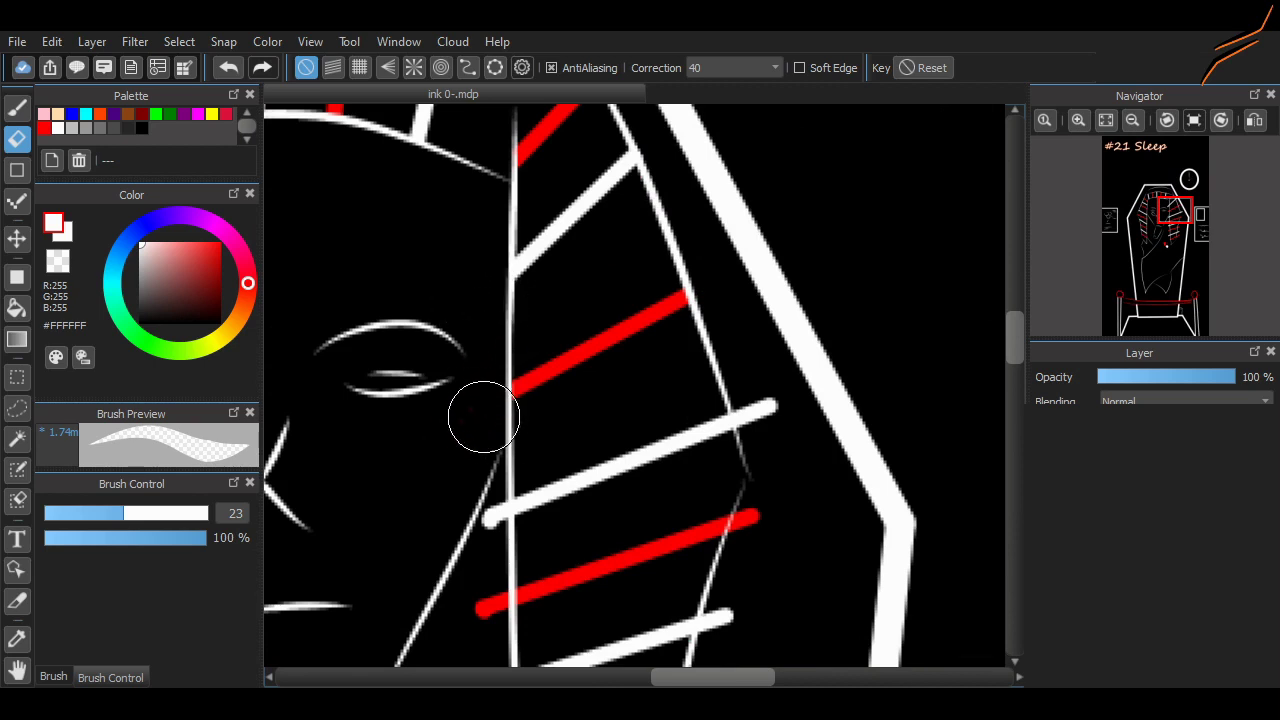
Erase the overshooting ends of the four middle stripes along both edges of the right flap
{"action": "scroll", "coordinate": [937, 427], "scroll_direction": "down", "scroll_amount": 5}
{"action": "left_click_drag", "start_coordinate": [751, 203], "coordinate": [758, 180]}
{"action": "left_click_drag", "start_coordinate": [495, 268], "coordinate": [503, 274]}
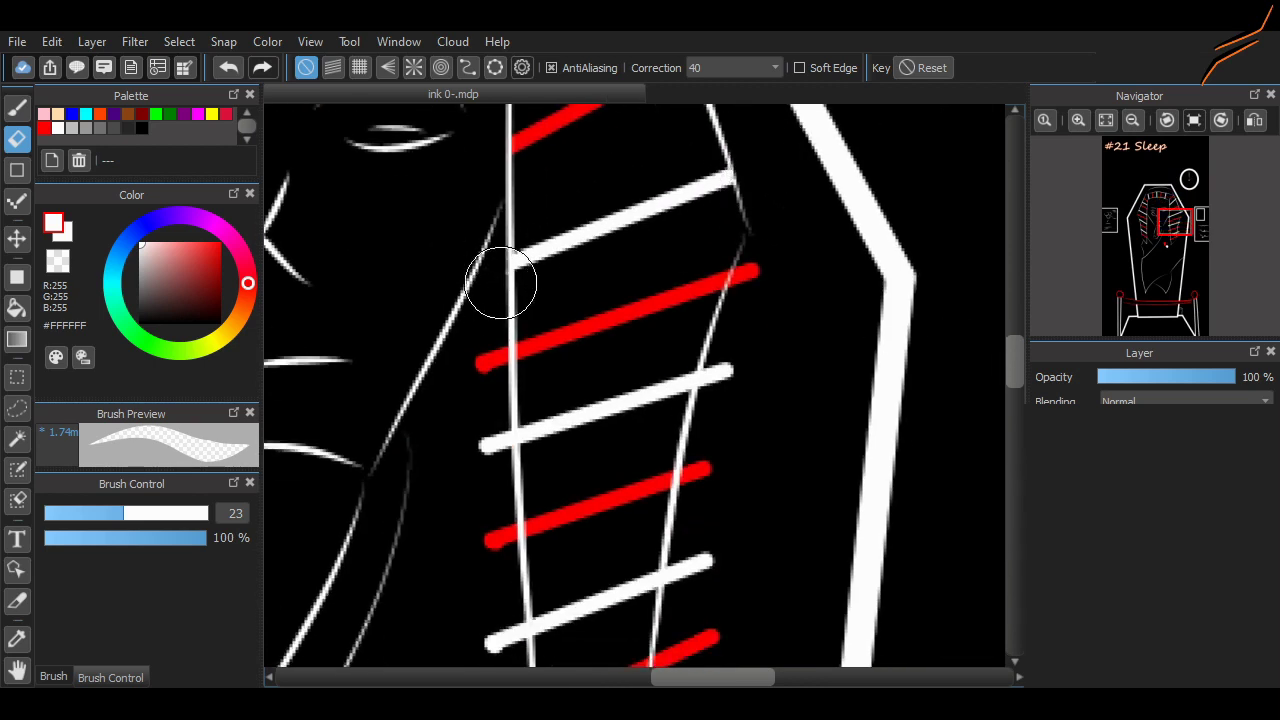
{"action": "left_click_drag", "start_coordinate": [500, 345], "coordinate": [491, 363]}
{"action": "left_click_drag", "start_coordinate": [488, 415], "coordinate": [496, 428]}
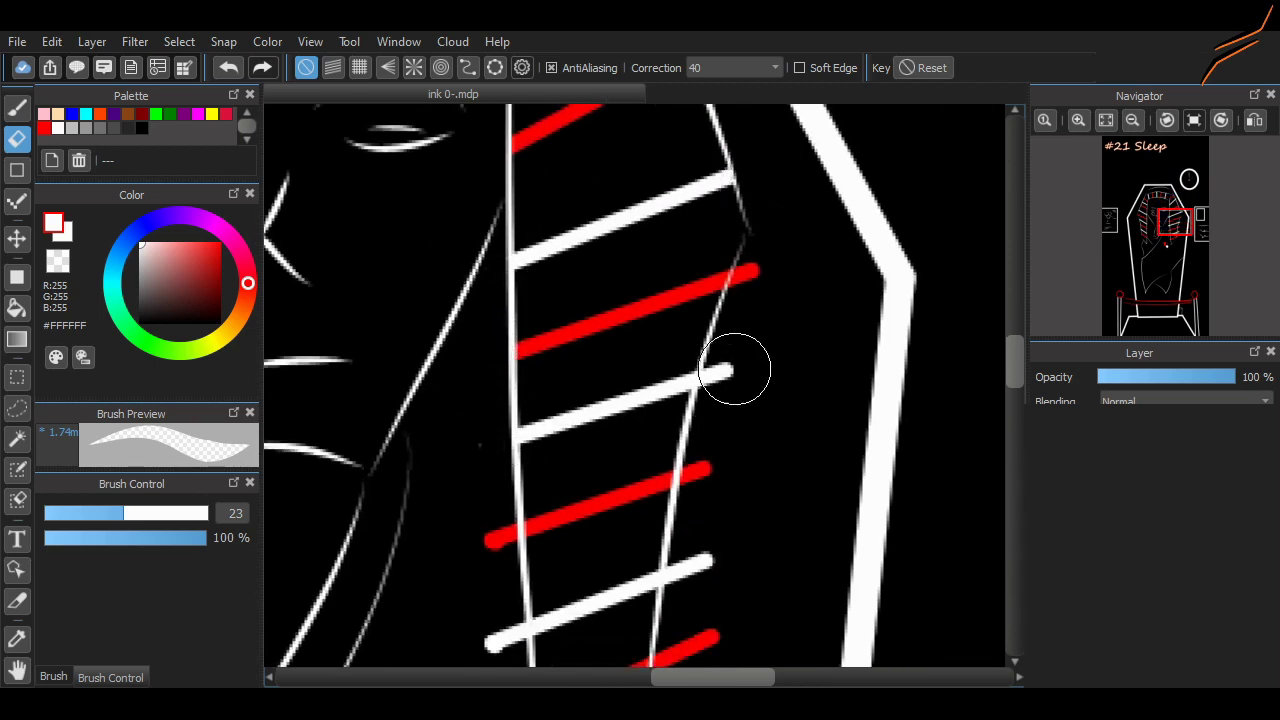
{"action": "left_click_drag", "start_coordinate": [731, 371], "coordinate": [700, 395]}
{"action": "left_click_drag", "start_coordinate": [736, 288], "coordinate": [748, 271]}
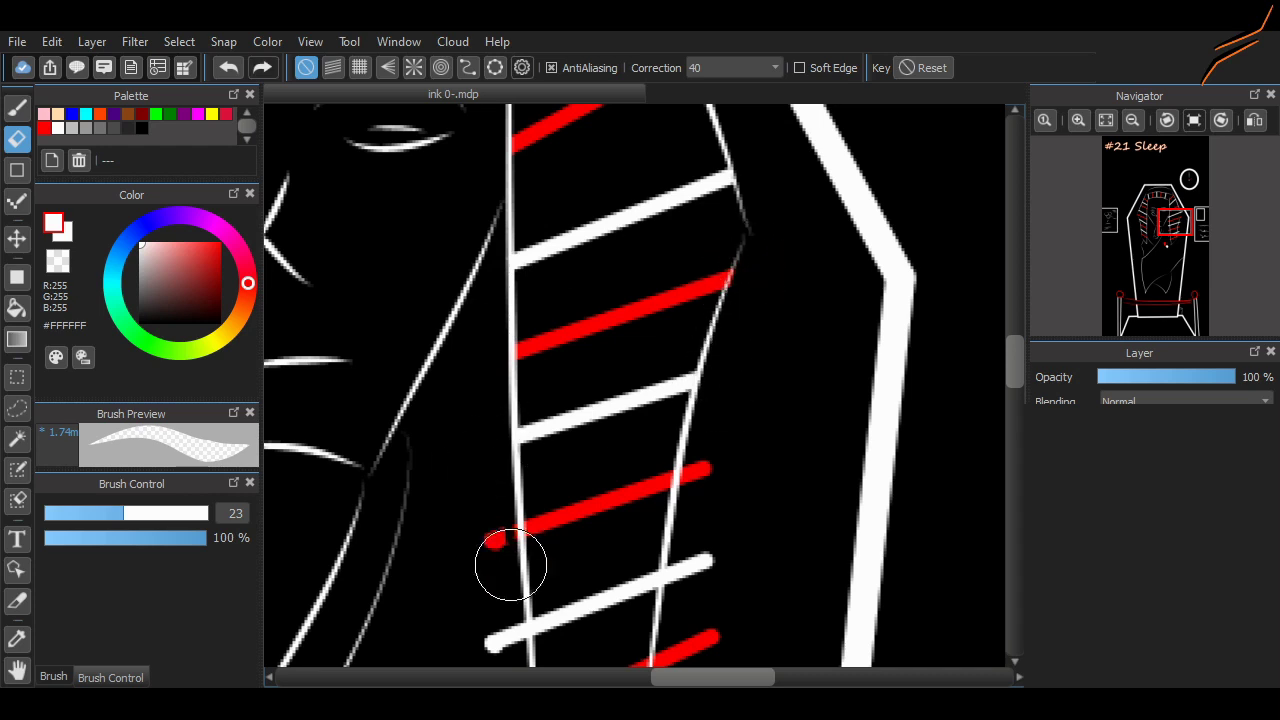
{"action": "left_click_drag", "start_coordinate": [506, 560], "coordinate": [480, 534]}
{"action": "mouse_move", "coordinate": [633, 491]}
{"action": "left_mouse_down"}
{"action": "mouse_move", "coordinate": [688, 497]}
{"action": "mouse_move", "coordinate": [703, 478]}
{"action": "left_mouse_up"}
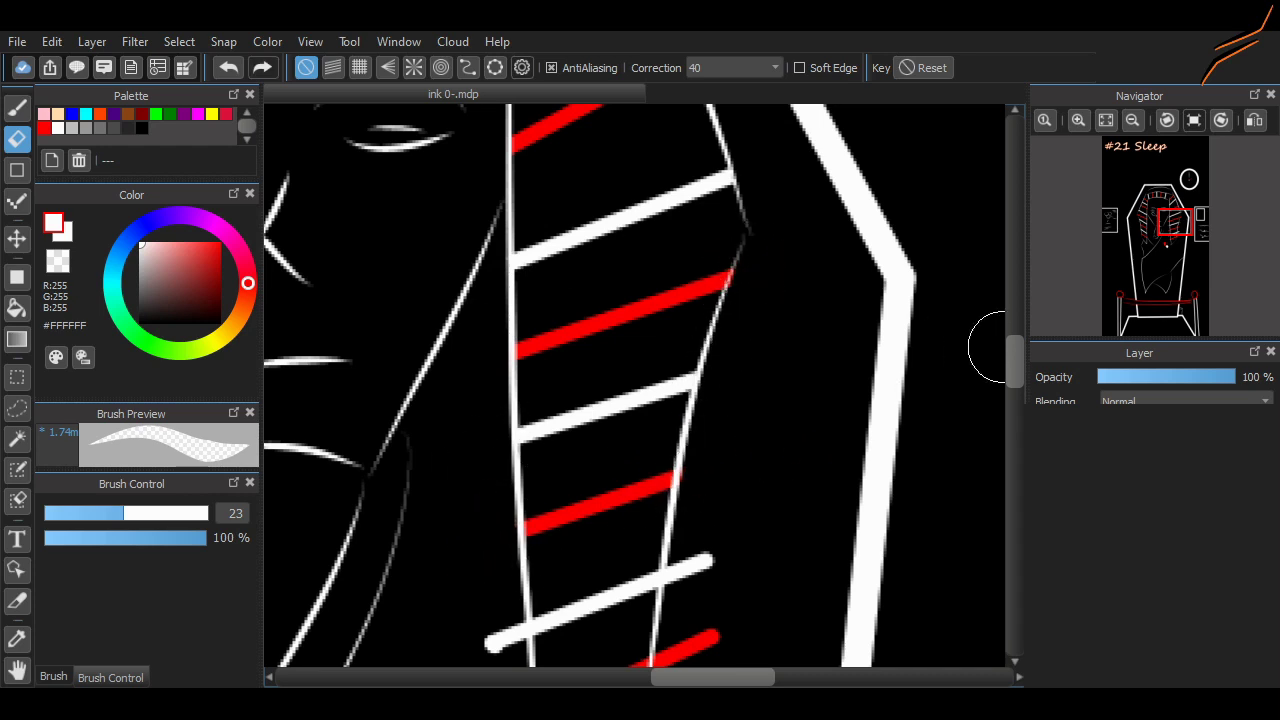
Erase the overshooting ends of the two lowest right flap stripes and the red and white test blobs beside the flap
{"action": "left_click_drag", "start_coordinate": [1014, 350], "coordinate": [1014, 378]}
{"action": "left_click_drag", "start_coordinate": [670, 308], "coordinate": [703, 257]}
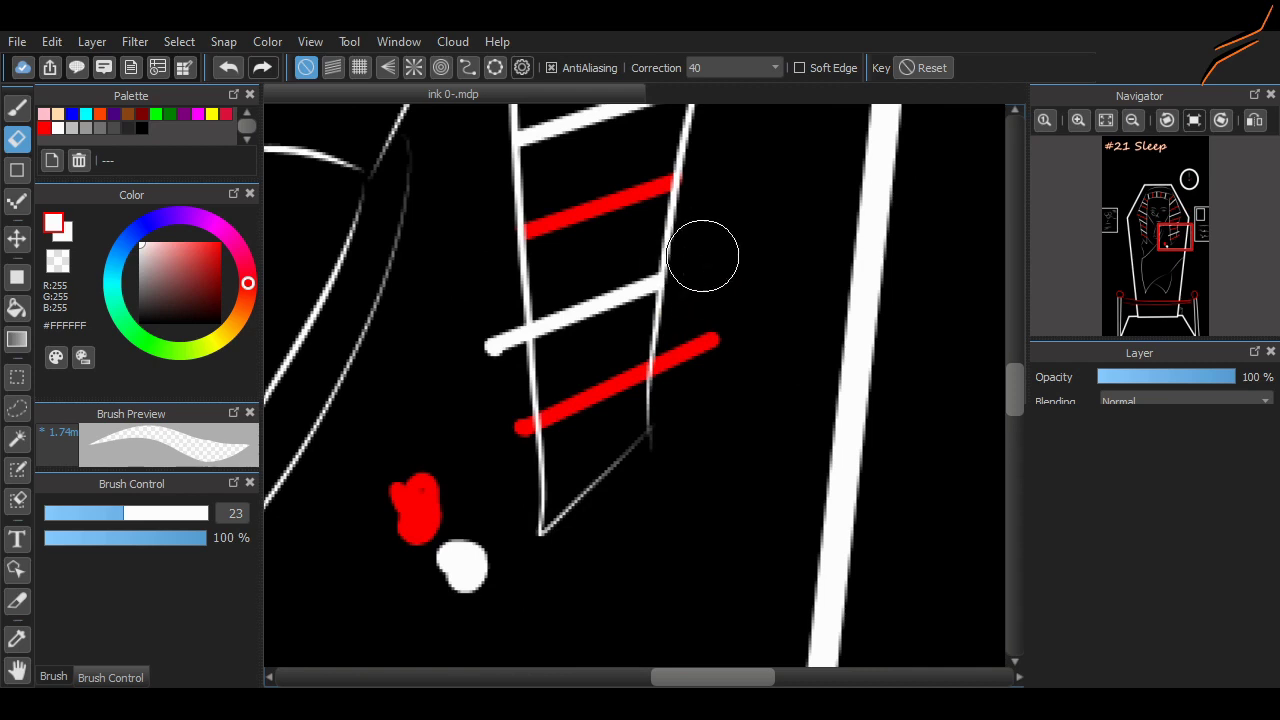
{"action": "left_click_drag", "start_coordinate": [655, 380], "coordinate": [712, 330]}
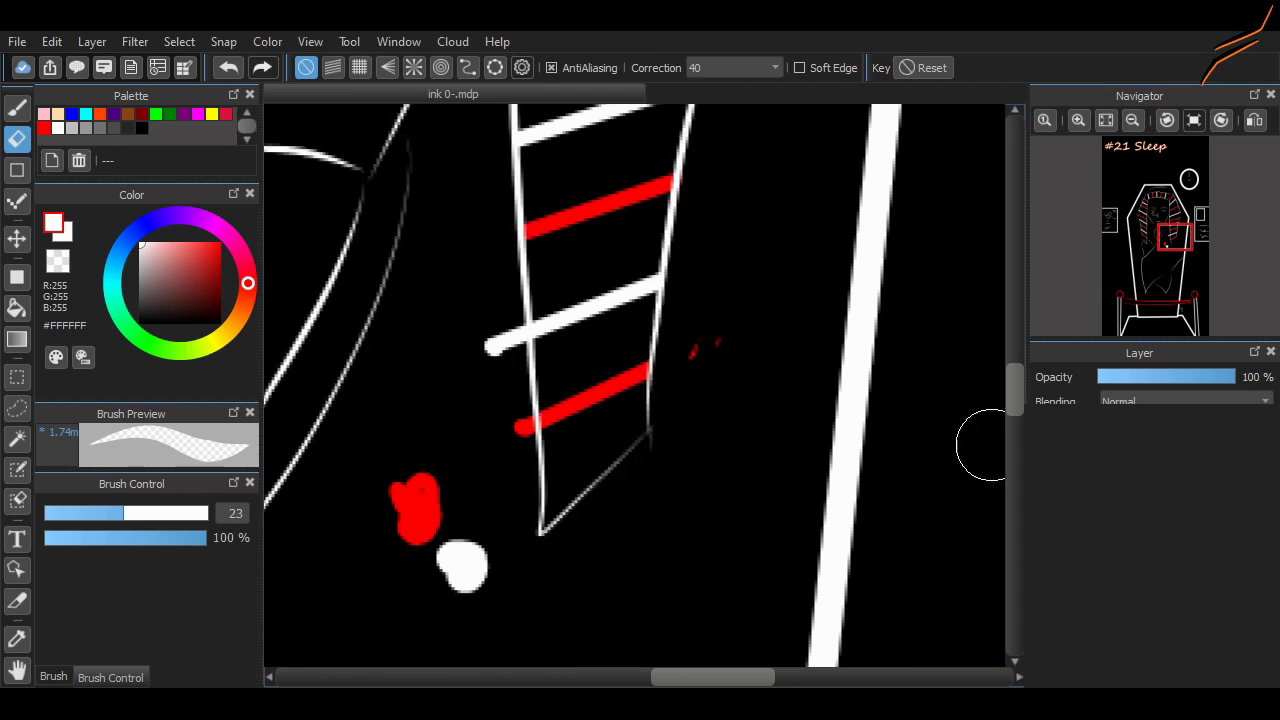
{"action": "left_click_drag", "start_coordinate": [667, 457], "coordinate": [663, 436]}
{"action": "left_click_drag", "start_coordinate": [500, 300], "coordinate": [486, 343]}
{"action": "mouse_move", "coordinate": [414, 463]}
{"action": "left_mouse_down"}
{"action": "mouse_move", "coordinate": [403, 516]}
{"action": "mouse_move", "coordinate": [434, 514]}
{"action": "mouse_move", "coordinate": [443, 571]}
{"action": "mouse_move", "coordinate": [514, 409]}
{"action": "mouse_move", "coordinate": [512, 432]}
{"action": "left_mouse_up"}
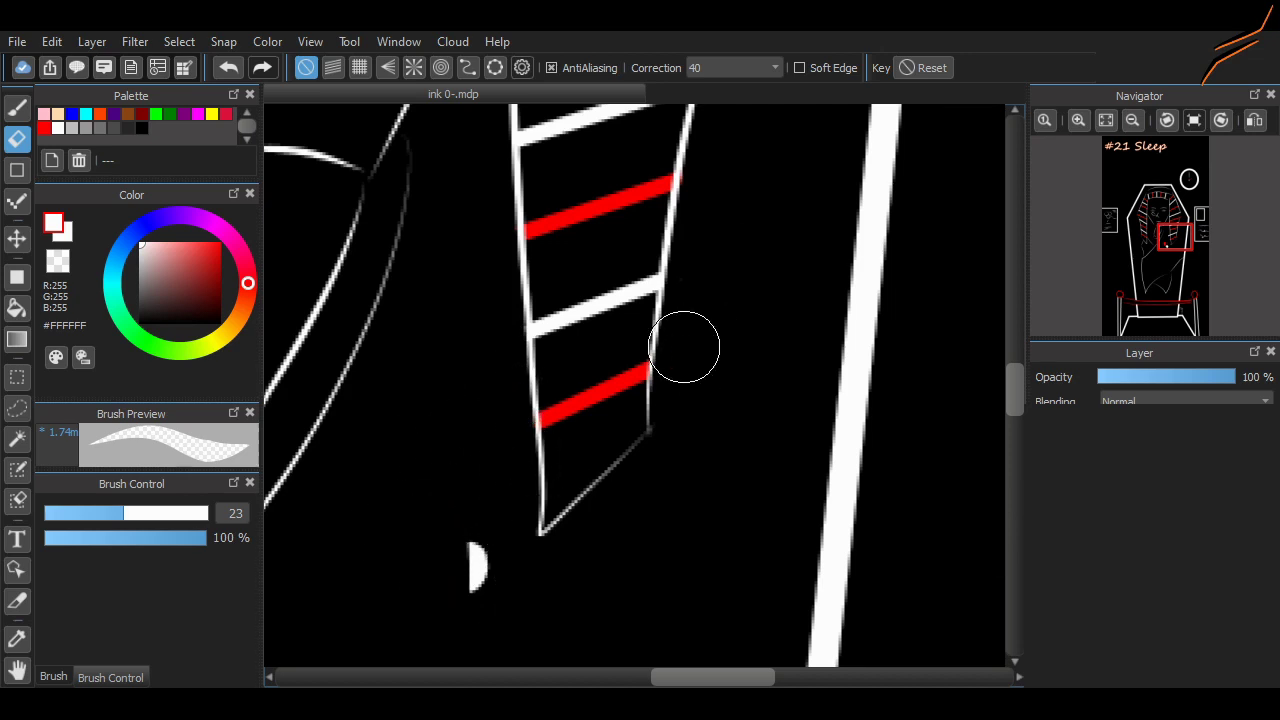
{"action": "left_click_drag", "start_coordinate": [466, 580], "coordinate": [482, 553]}
Sketch a small red angular emblem with Pen (Sharp) - 21 inside the inner frame of the plaque right of the coffin
{"action": "scroll", "coordinate": [514, 546], "scroll_direction": "down", "scroll_amount": 5}
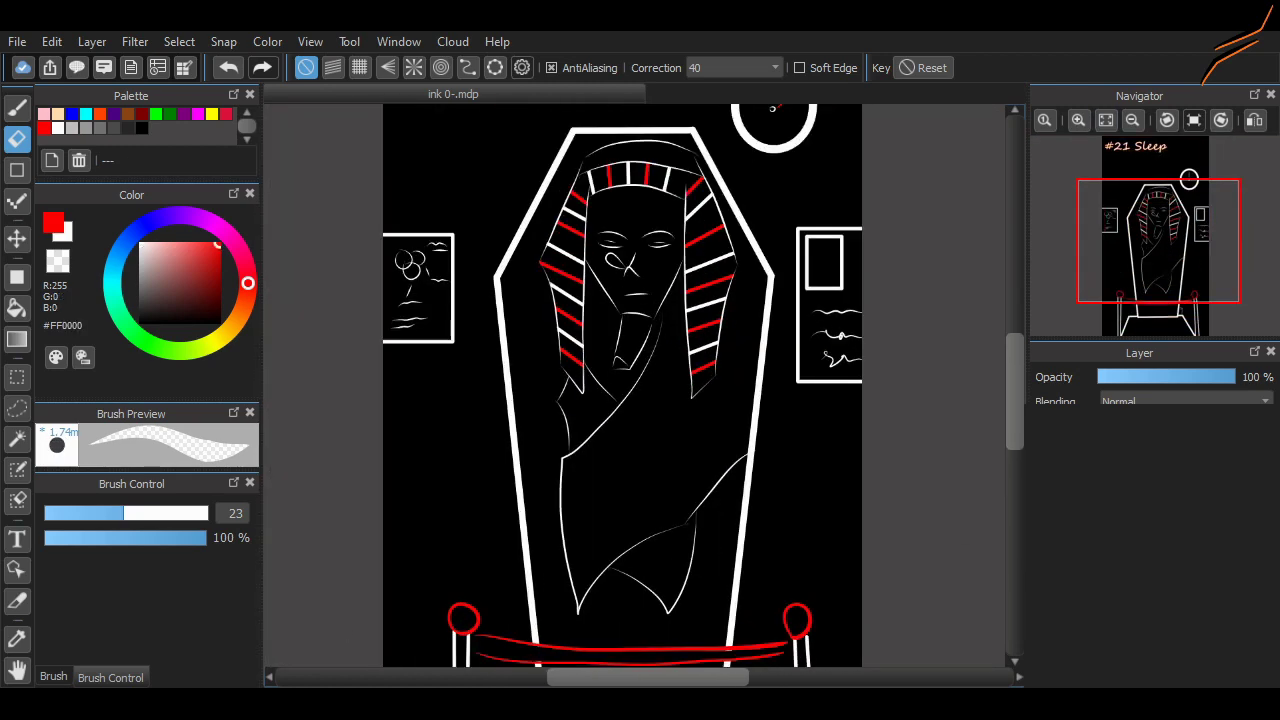
{"action": "left_click", "coordinate": [53, 677]}
{"action": "left_click", "coordinate": [140, 526]}
{"action": "scroll", "coordinate": [848, 232], "scroll_direction": "up", "scroll_amount": 5}
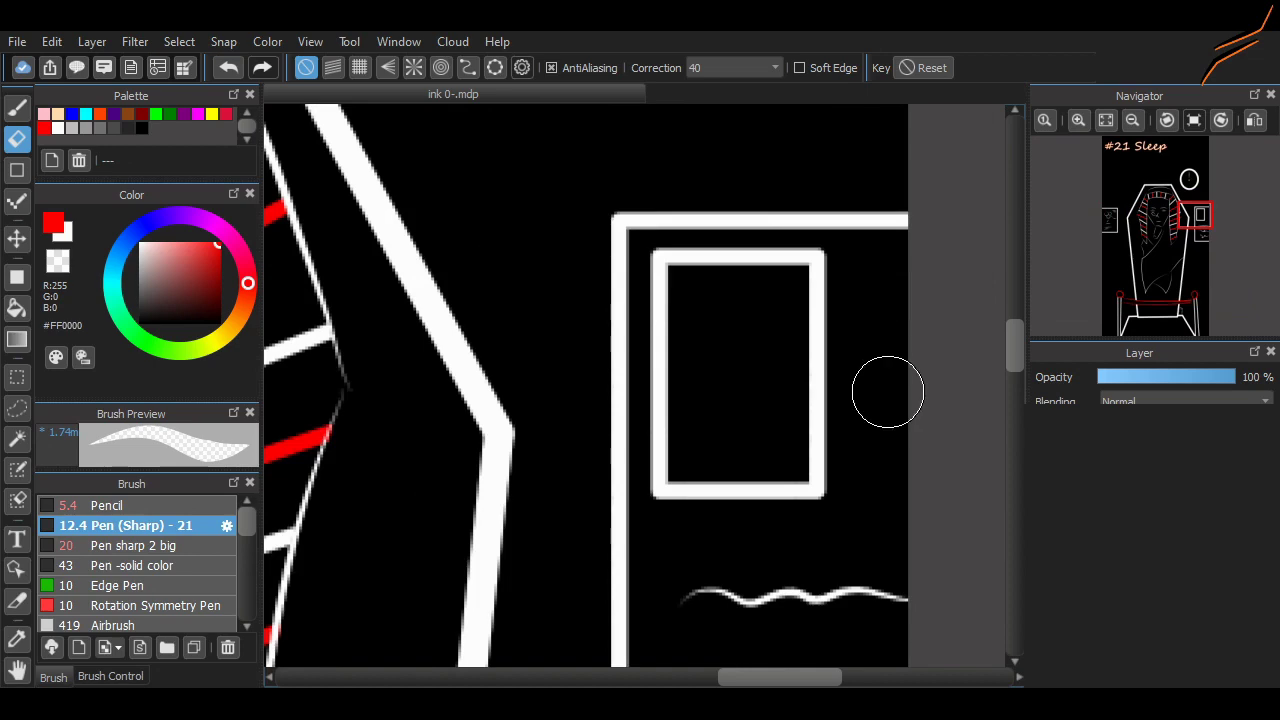
{"action": "left_click", "coordinate": [17, 108]}
{"action": "left_click_drag", "start_coordinate": [699, 345], "coordinate": [724, 360]}
{"action": "mouse_move", "coordinate": [693, 297]}
{"action": "left_mouse_down"}
{"action": "mouse_move", "coordinate": [713, 348]}
{"action": "mouse_move", "coordinate": [731, 336]}
{"action": "mouse_move", "coordinate": [709, 366]}
{"action": "mouse_move", "coordinate": [770, 425]}
{"action": "left_mouse_up"}
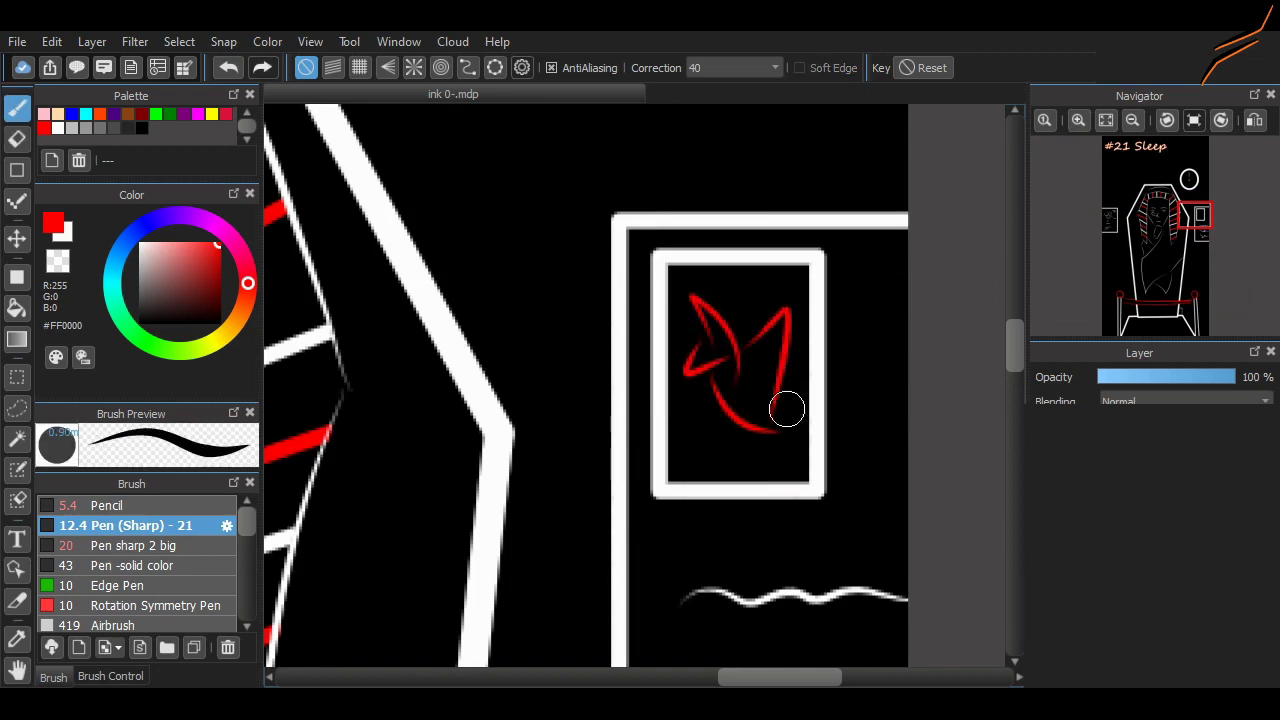
Draw short red drip marks below the right corner of the mouth and the outer corners of both eyes
{"action": "mouse_move", "coordinate": [1160, 238]}
{"action": "left_mouse_down"}
{"action": "mouse_move", "coordinate": [1122, 240]}
{"action": "mouse_move", "coordinate": [1157, 237]}
{"action": "left_mouse_up"}
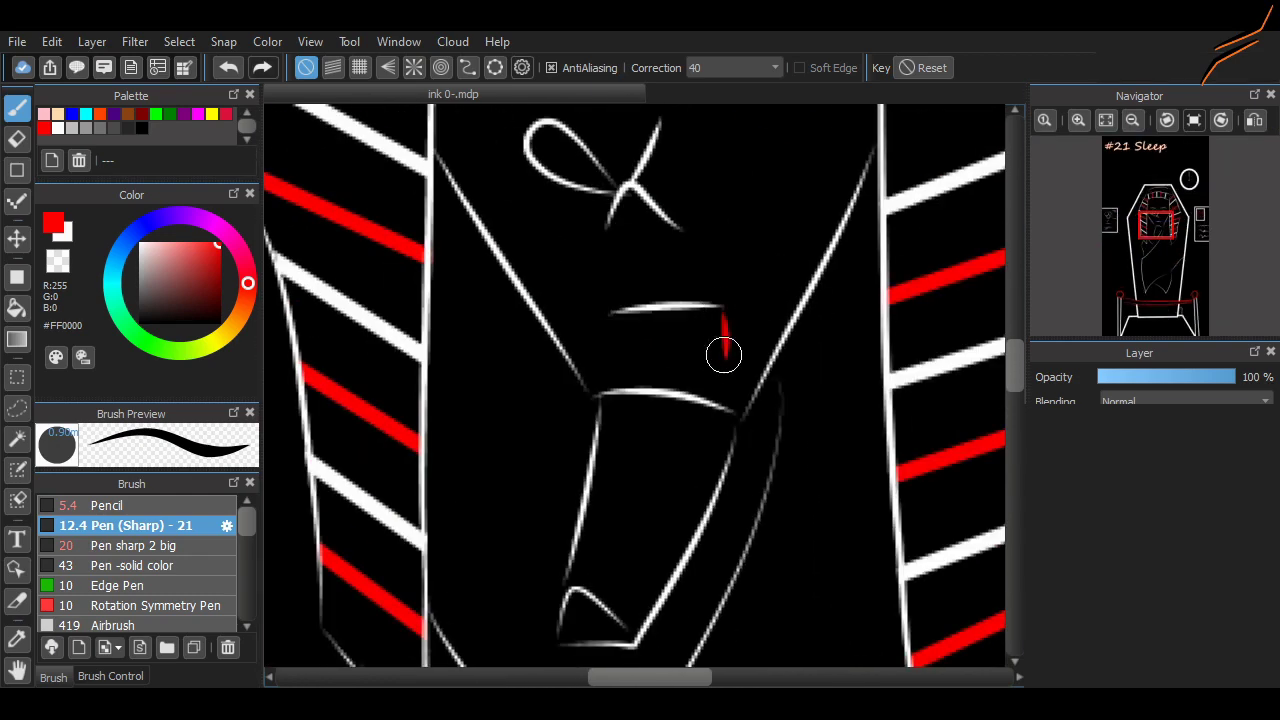
{"action": "key", "text": "ctrl+z"}
{"action": "left_click_drag", "start_coordinate": [711, 307], "coordinate": [716, 335]}
{"action": "left_click_drag", "start_coordinate": [1015, 366], "coordinate": [1015, 345]}
{"action": "key", "text": "ctrl+z"}
{"action": "mouse_move", "coordinate": [822, 281]}
{"action": "left_mouse_down"}
{"action": "mouse_move", "coordinate": [822, 364]}
{"action": "mouse_move", "coordinate": [832, 342]}
{"action": "left_mouse_up"}
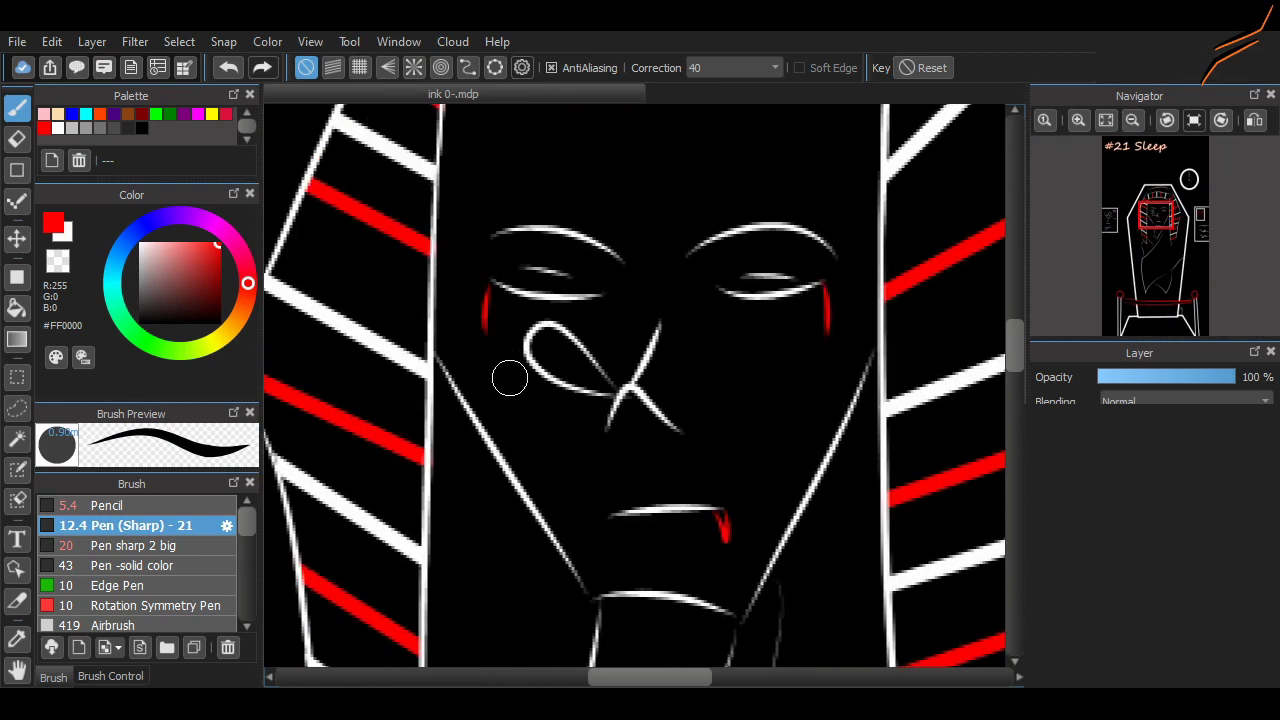
{"action": "scroll", "coordinate": [546, 491], "scroll_direction": "down", "scroll_amount": 3}
{"action": "scroll", "coordinate": [546, 436], "scroll_direction": "up", "scroll_amount": 1}
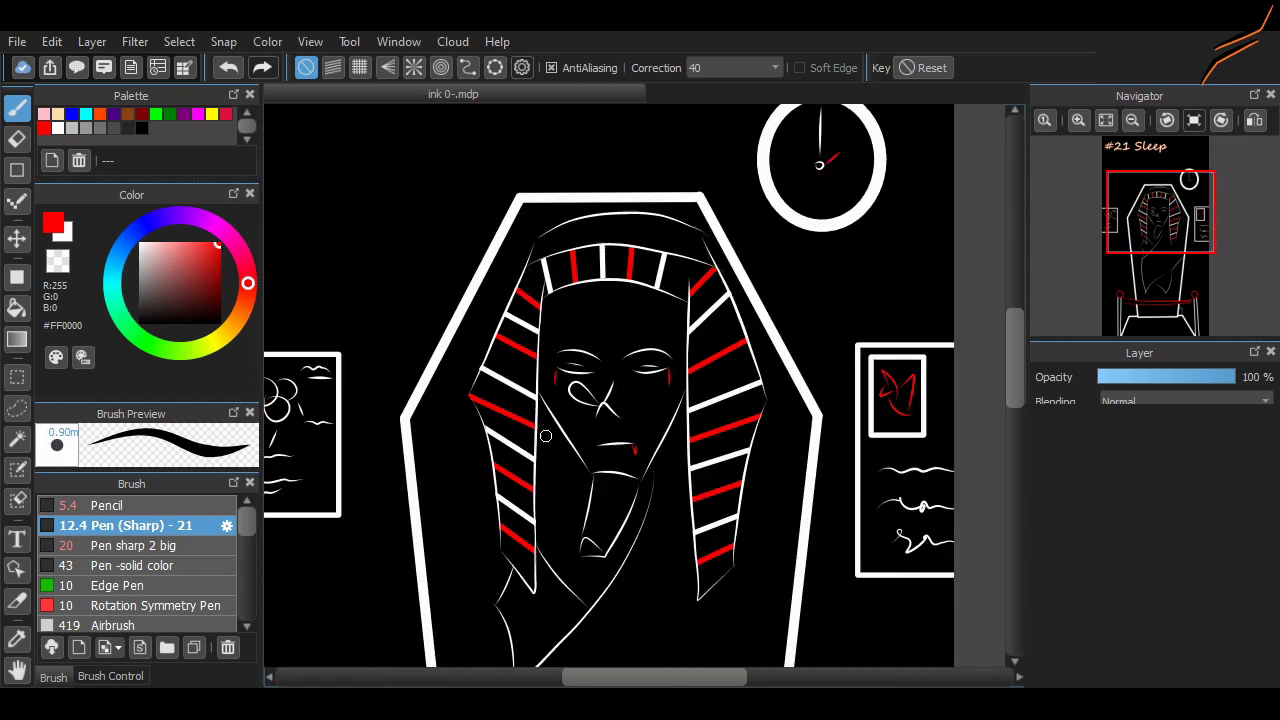
{"action": "scroll", "coordinate": [614, 483], "scroll_direction": "down", "scroll_amount": 3}
{"action": "scroll", "coordinate": [614, 483], "scroll_direction": "up", "scroll_amount": 3}
{"action": "scroll", "coordinate": [625, 390], "scroll_direction": "down", "scroll_amount": 3}
{"action": "scroll", "coordinate": [605, 394], "scroll_direction": "up", "scroll_amount": 3}
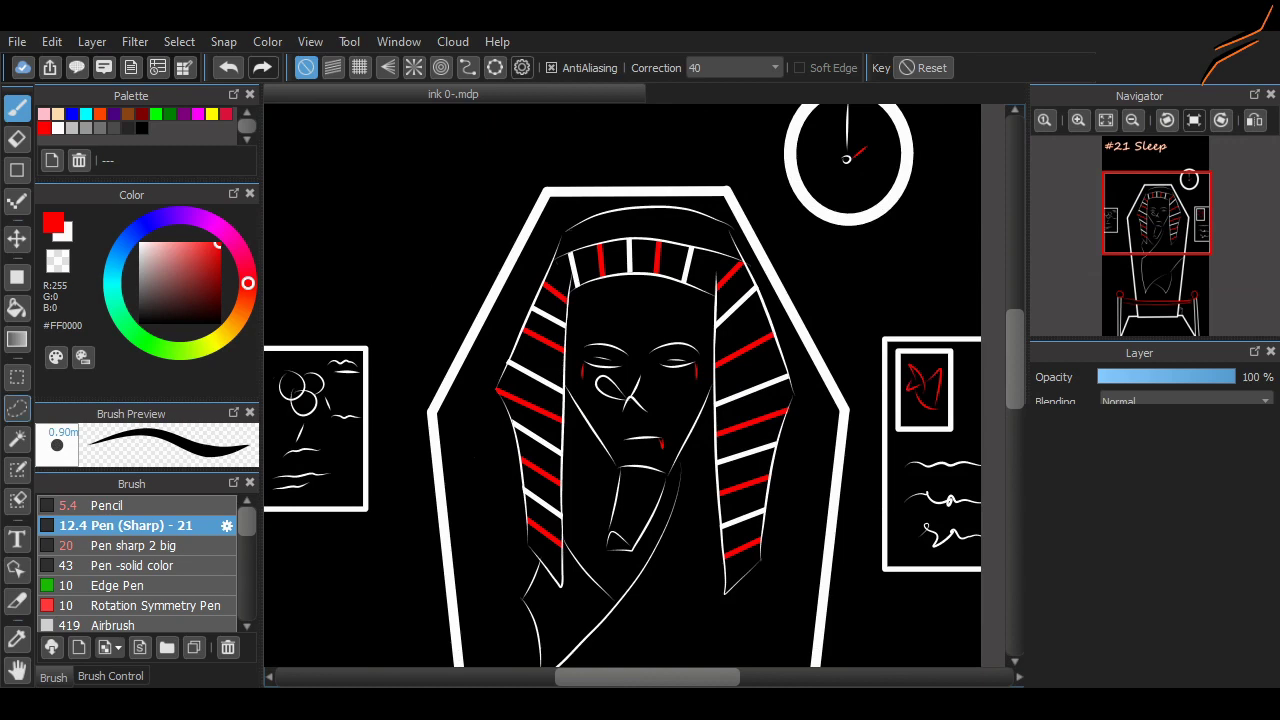
Add the text "Z" in white with a red outline and place it over the upper left headdress flap
{"action": "left_click", "coordinate": [17, 539]}
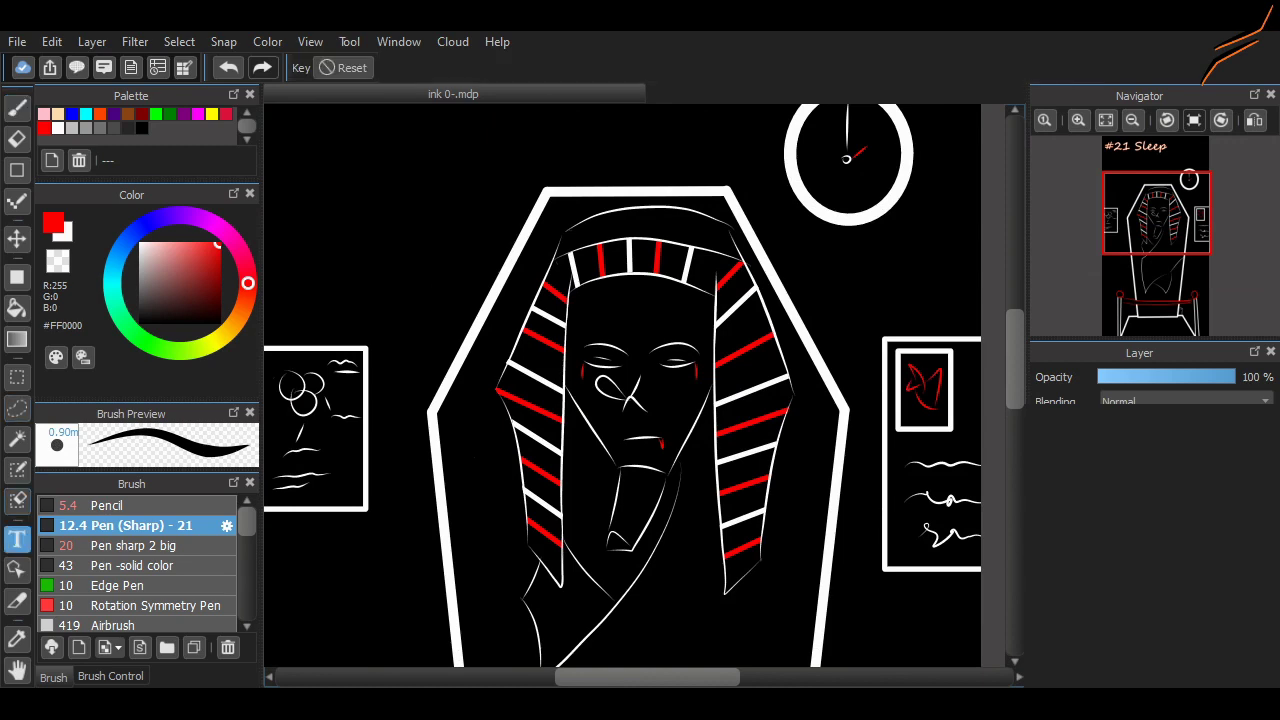
{"action": "left_click", "coordinate": [540, 340]}
{"action": "type", "text": "Z"}
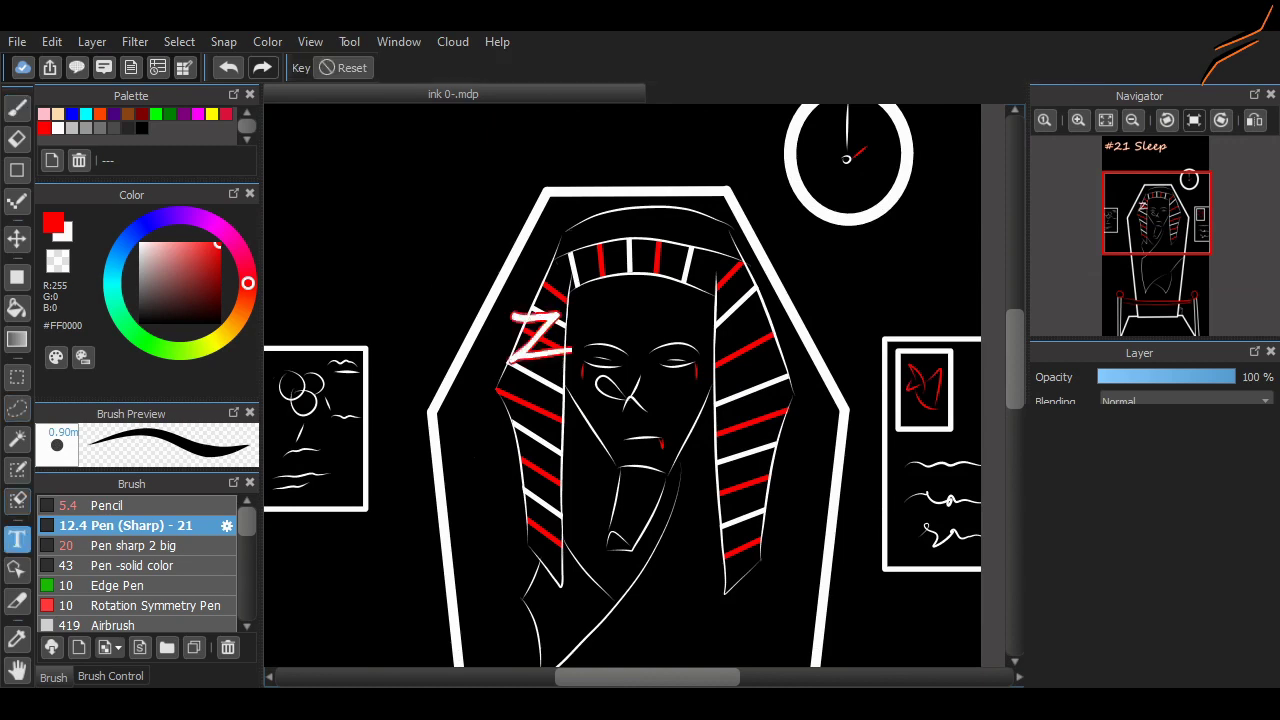
{"action": "scroll", "coordinate": [540, 345], "scroll_direction": "down", "scroll_amount": 3}
{"action": "scroll", "coordinate": [540, 345], "scroll_direction": "up", "scroll_amount": 3}
{"action": "left_click_drag", "start_coordinate": [525, 350], "coordinate": [535, 353]}
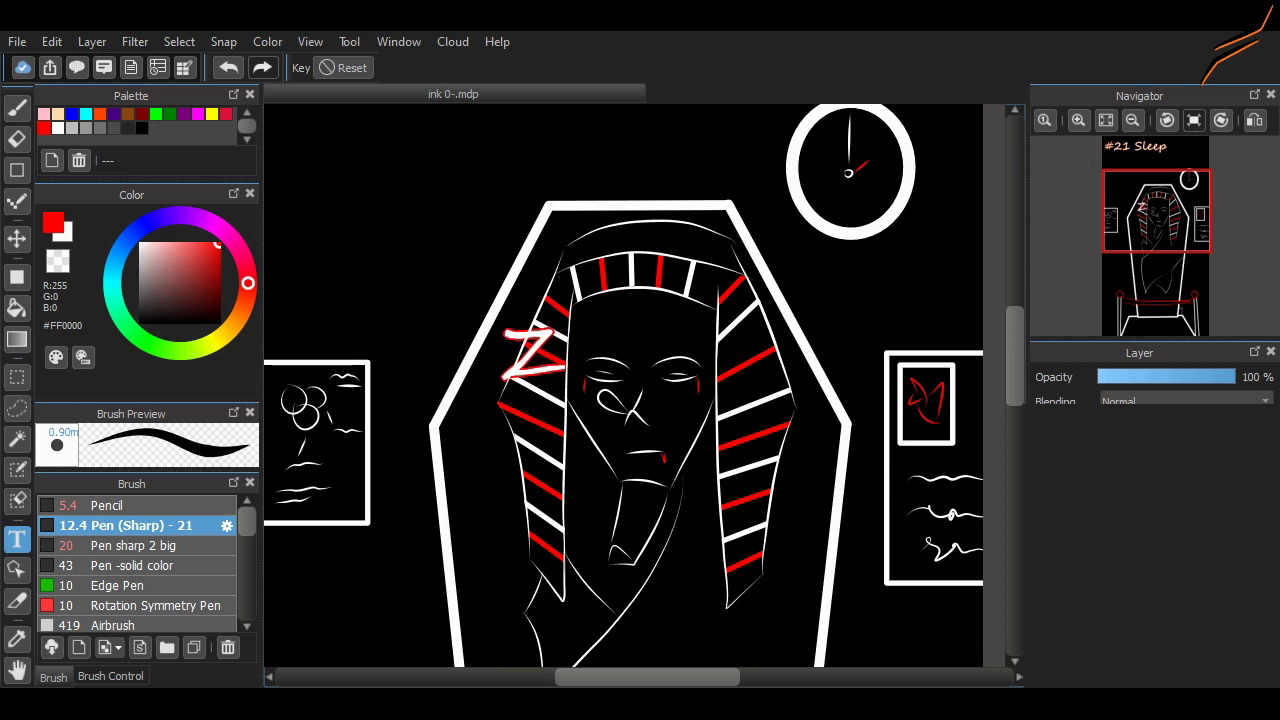
Add a second, larger "Z" text and place it up and to the left of the first, across the coffin's edge
{"action": "left_click", "coordinate": [508, 345]}
{"action": "type", "text": "Z"}
{"action": "left_click_drag", "start_coordinate": [548, 379], "coordinate": [471, 279]}
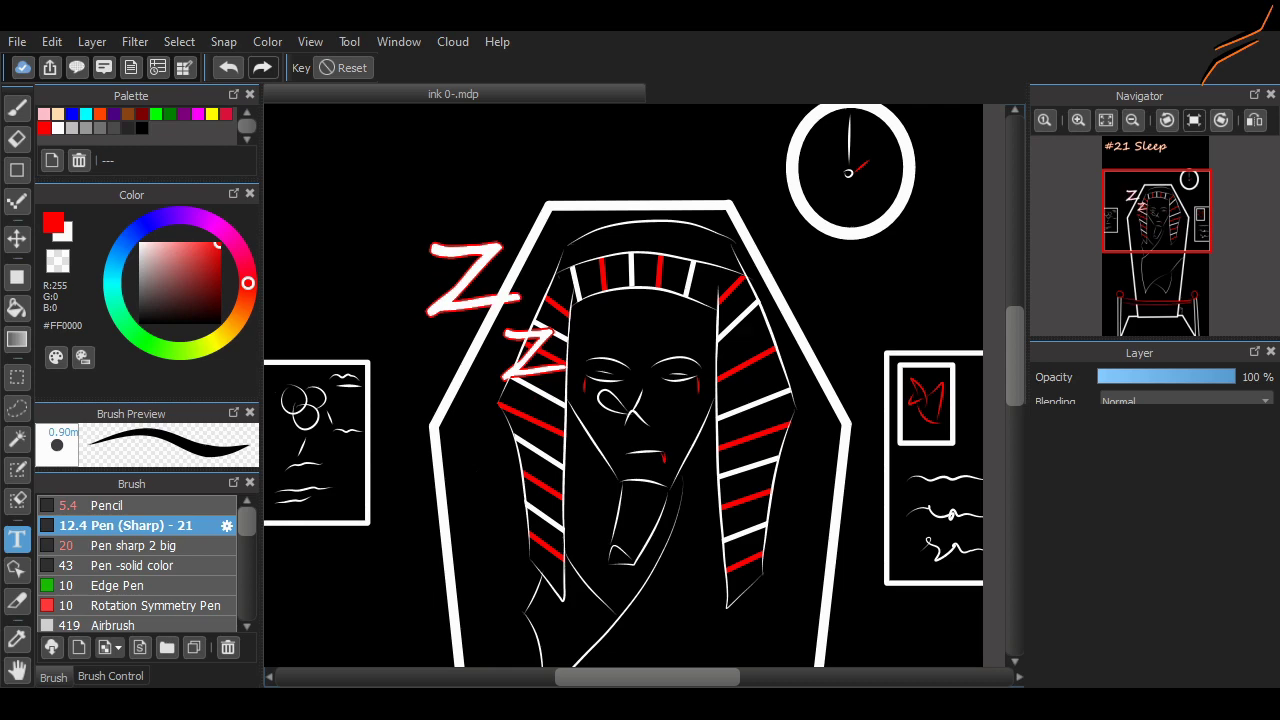
Add a third, largest "Z" text and place it up and to the left of the second, outside the coffin
{"action": "scroll", "coordinate": [345, 233], "scroll_direction": "up", "scroll_amount": 1}
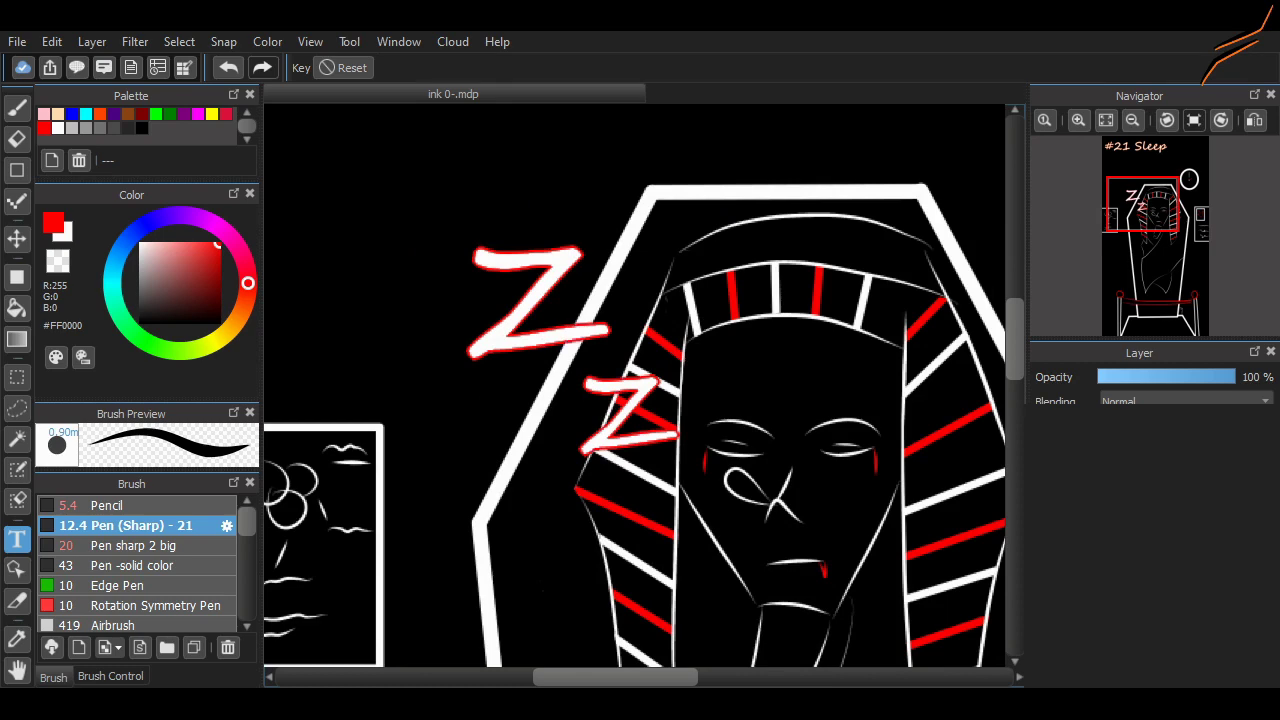
{"action": "scroll", "coordinate": [767, 446], "scroll_direction": "down", "scroll_amount": 2}
{"action": "left_click_drag", "start_coordinate": [1100, 262], "coordinate": [1135, 222]}
{"action": "scroll", "coordinate": [690, 335], "scroll_direction": "up", "scroll_amount": 1}
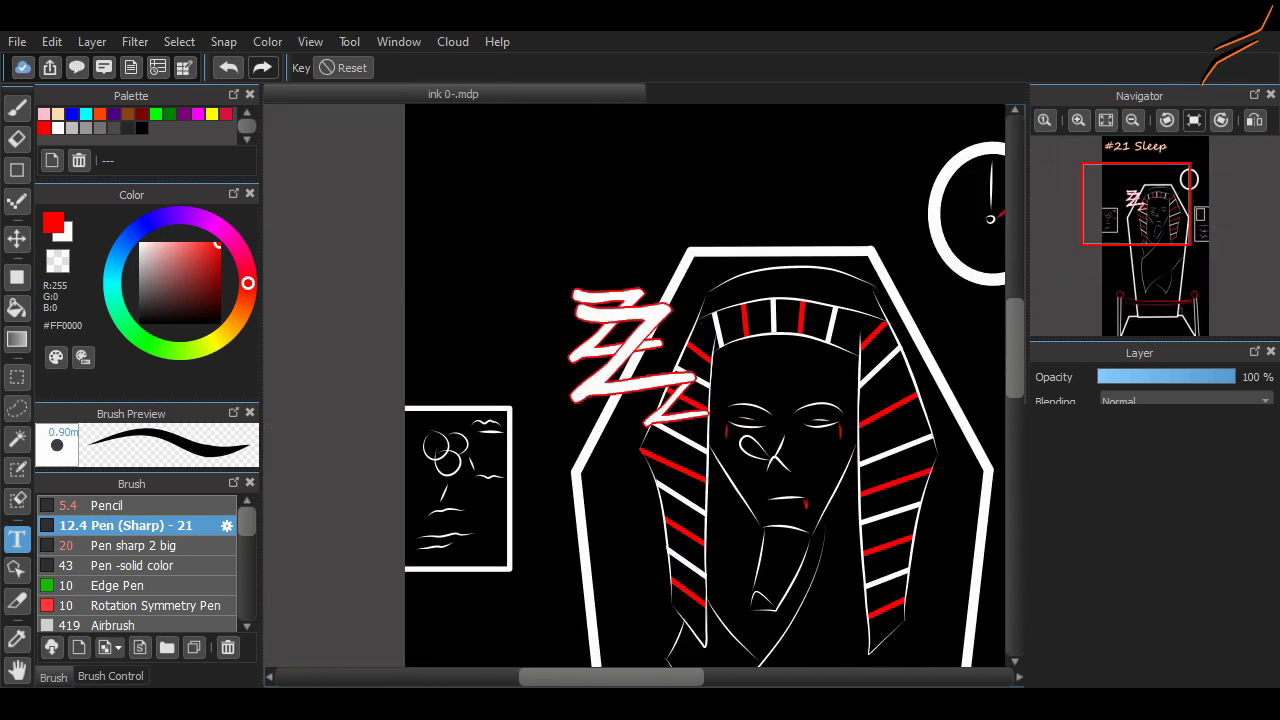
{"action": "left_click_drag", "start_coordinate": [633, 353], "coordinate": [537, 226]}
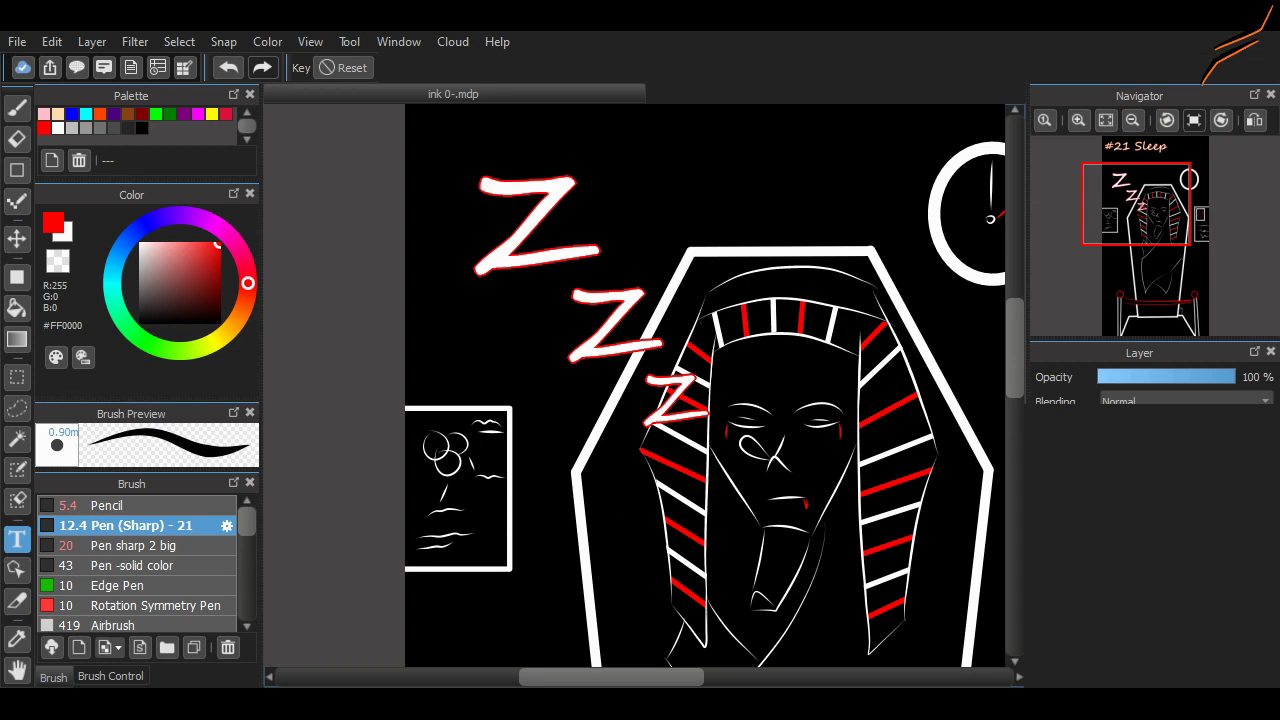
Examine the whole composition, from the rope barrier up to the Z letters, clock and title
{"action": "scroll", "coordinate": [757, 430], "scroll_direction": "down", "scroll_amount": 1}
{"action": "mouse_move", "coordinate": [1140, 230]}
{"action": "left_mouse_down"}
{"action": "mouse_move", "coordinate": [1167, 224]}
{"action": "mouse_move", "coordinate": [1163, 274]}
{"action": "mouse_move", "coordinate": [1153, 224]}
{"action": "mouse_move", "coordinate": [1150, 288]}
{"action": "mouse_move", "coordinate": [1154, 230]}
{"action": "mouse_move", "coordinate": [1152, 266]}
{"action": "mouse_move", "coordinate": [1156, 244]}
{"action": "left_mouse_up"}
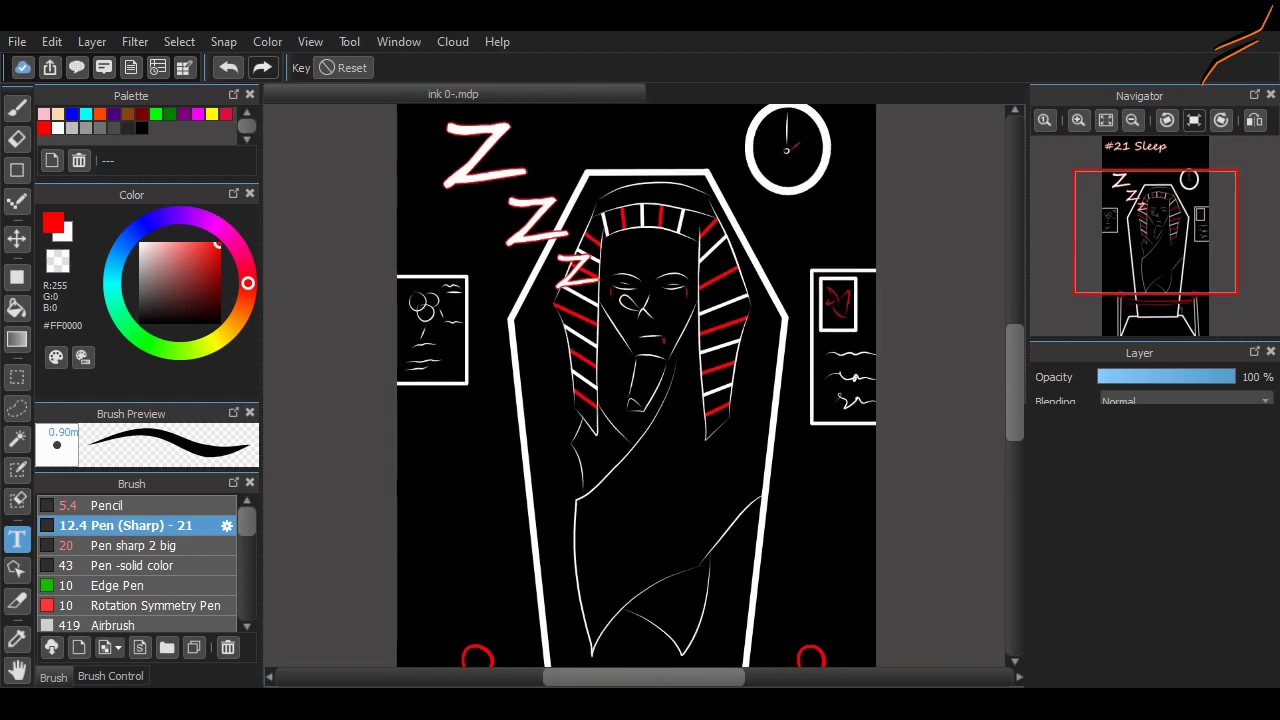
{"action": "scroll", "coordinate": [648, 356], "scroll_direction": "down", "scroll_amount": 4}
{"action": "scroll", "coordinate": [650, 354], "scroll_direction": "up", "scroll_amount": 2}
{"action": "scroll", "coordinate": [645, 475], "scroll_direction": "up", "scroll_amount": 3}
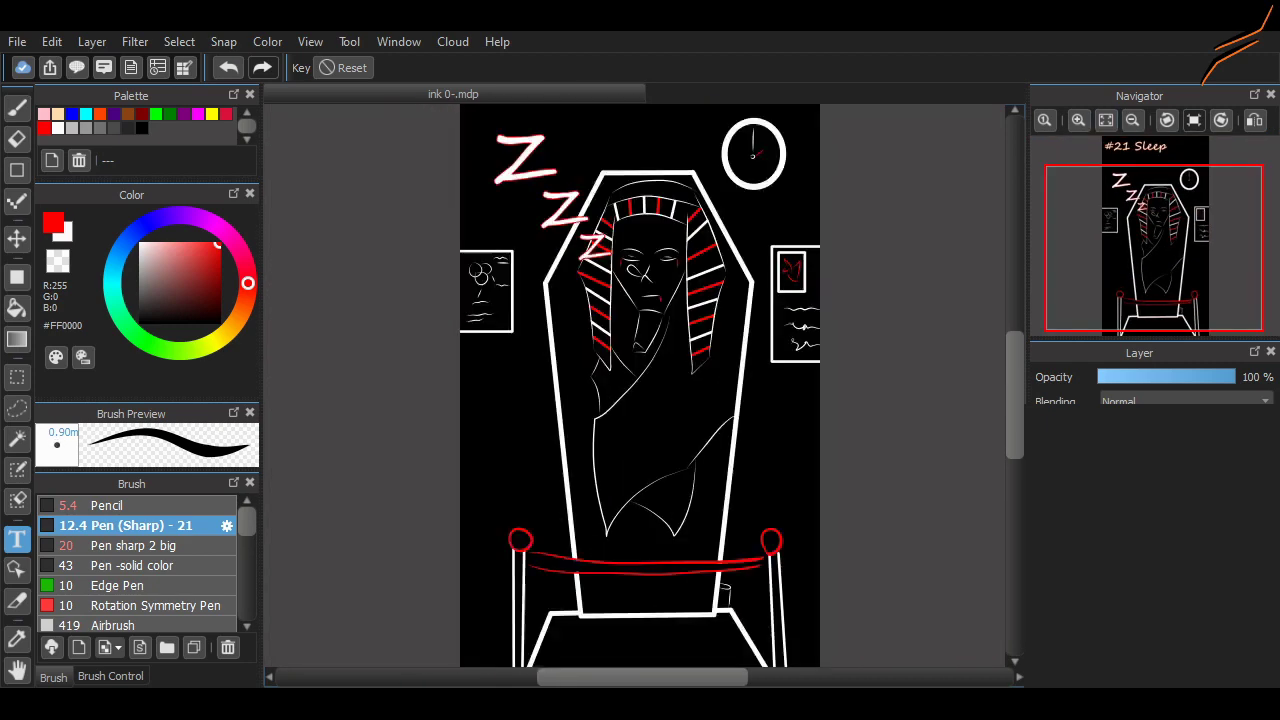
{"action": "scroll", "coordinate": [642, 385], "scroll_direction": "up", "scroll_amount": 2}
{"action": "scroll", "coordinate": [642, 385], "scroll_direction": "down", "scroll_amount": 3}
{"action": "scroll", "coordinate": [642, 385], "scroll_direction": "up", "scroll_amount": 3}
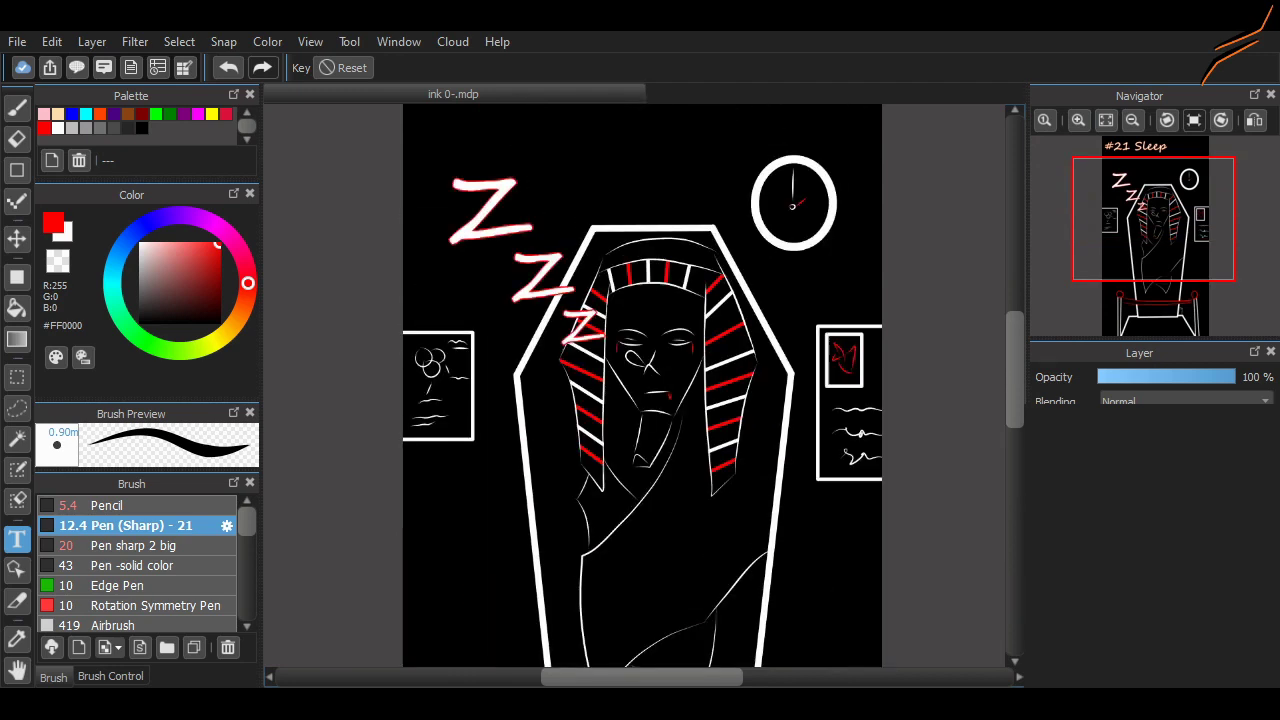
{"action": "scroll", "coordinate": [642, 385], "scroll_direction": "up", "scroll_amount": 1}
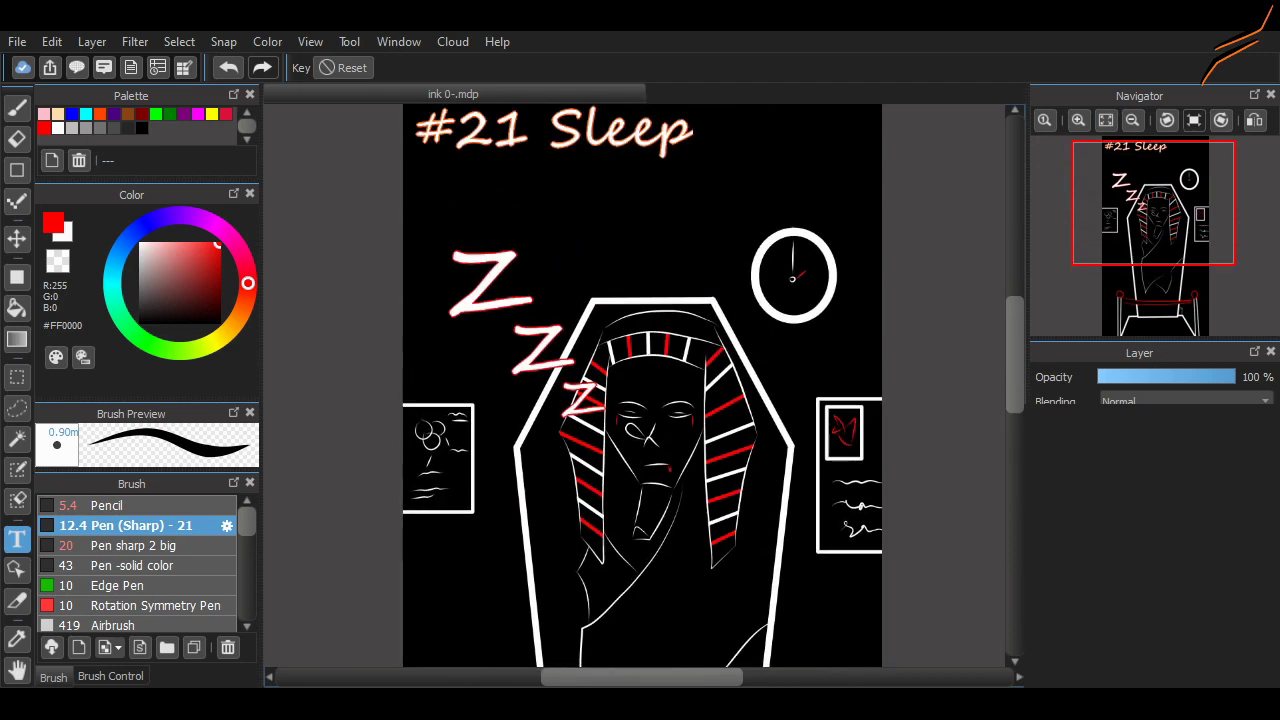